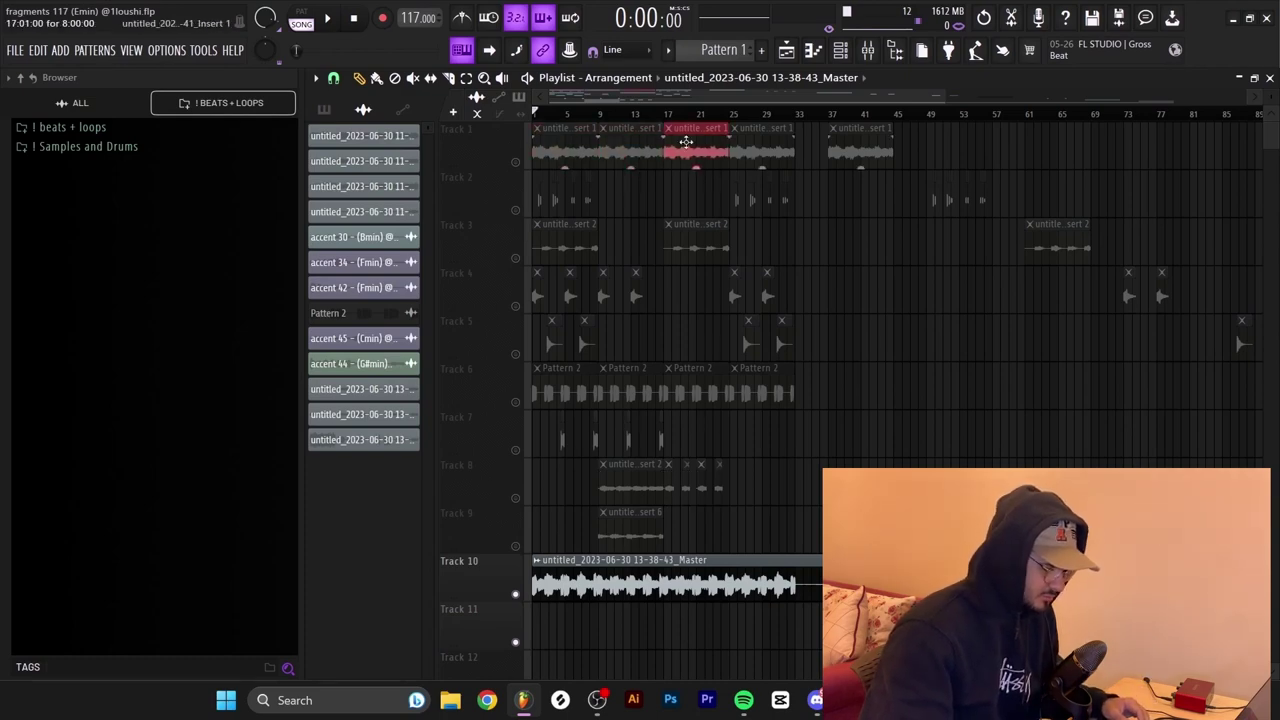
Unmute the playlist tracks and highlight the clips of each successive eight-bar section to examine the arrangement
scroll(557, 289, up, 2)
drag(652, 302, 726, 334)
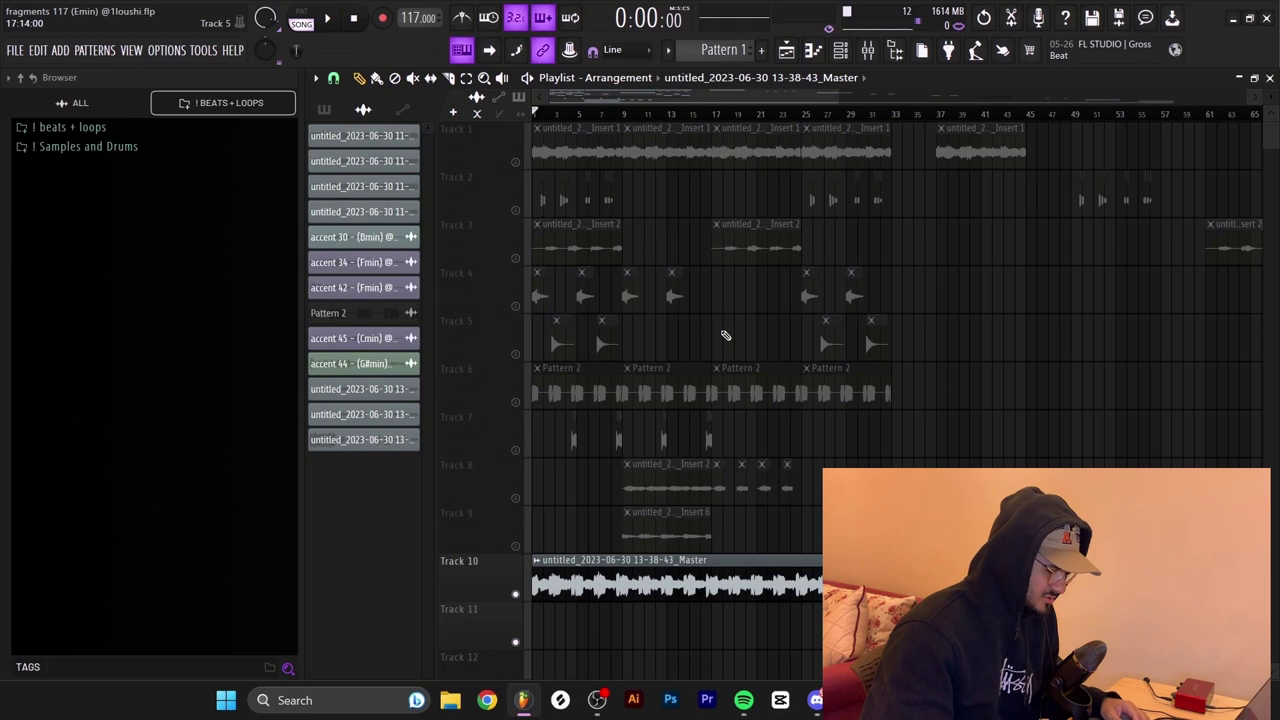
drag(618, 535, 463, 128)
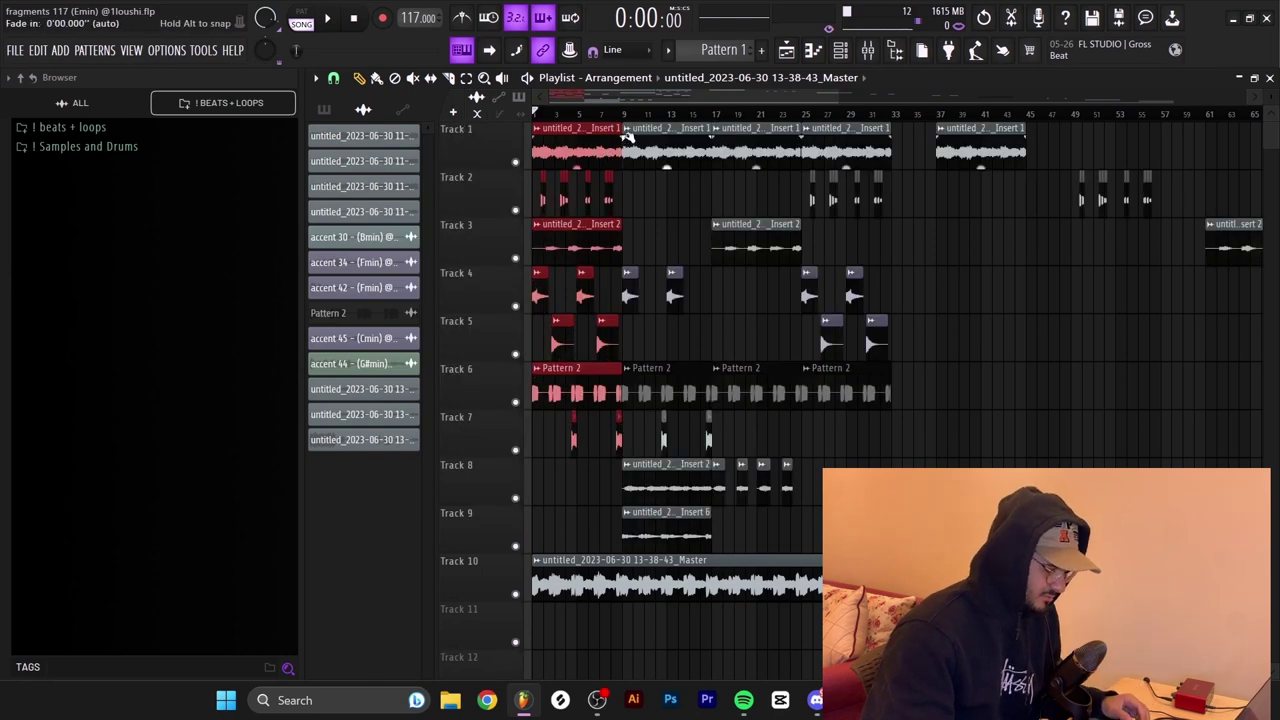
drag(634, 126, 705, 455)
drag(729, 156, 797, 466)
drag(826, 148, 900, 400)
ctrl+click(952, 436)
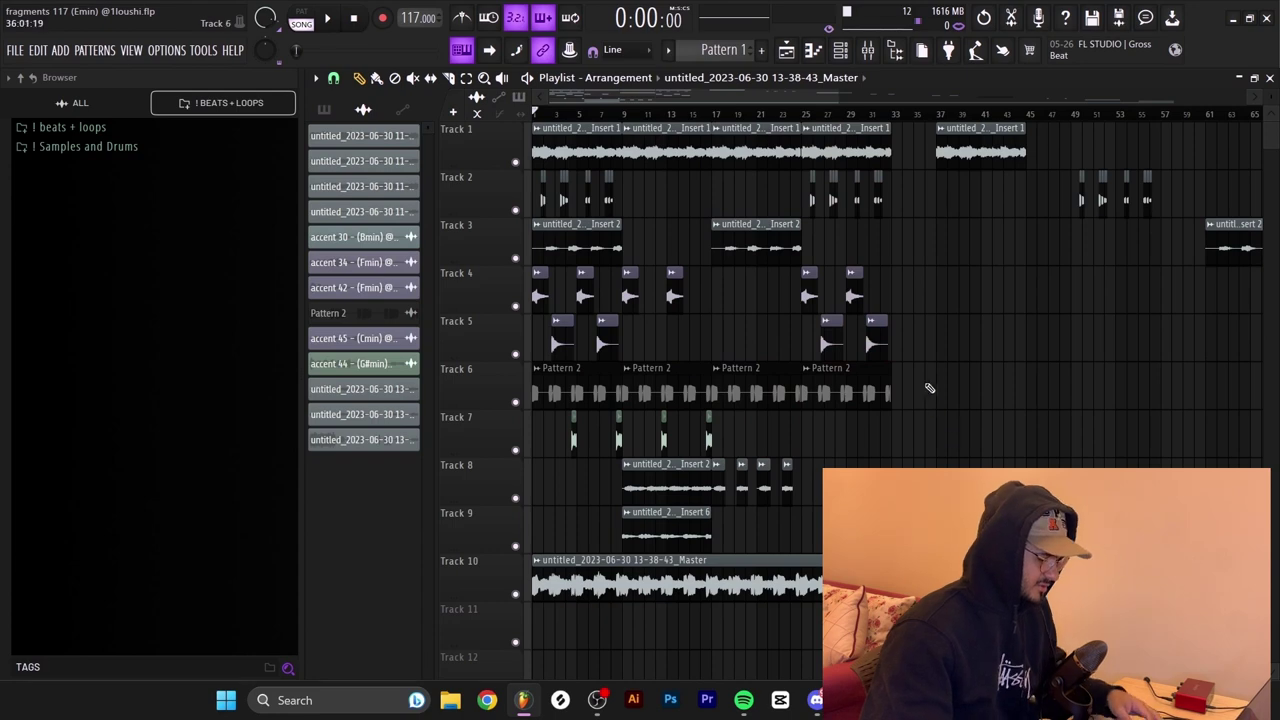
Solo Track 1 and open its melody pattern in the Kontakt 7 piano roll
right_click(516, 161)
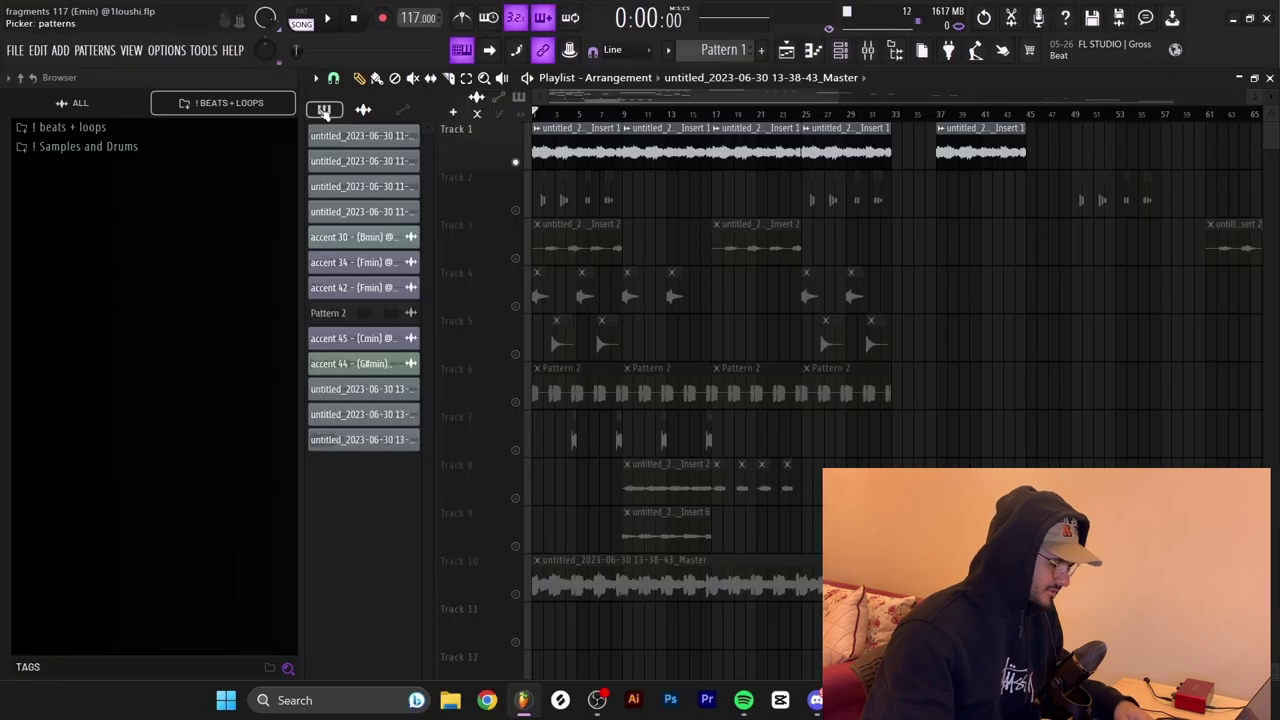
click(324, 114)
double_click(364, 140)
scroll(737, 232, down, 1)
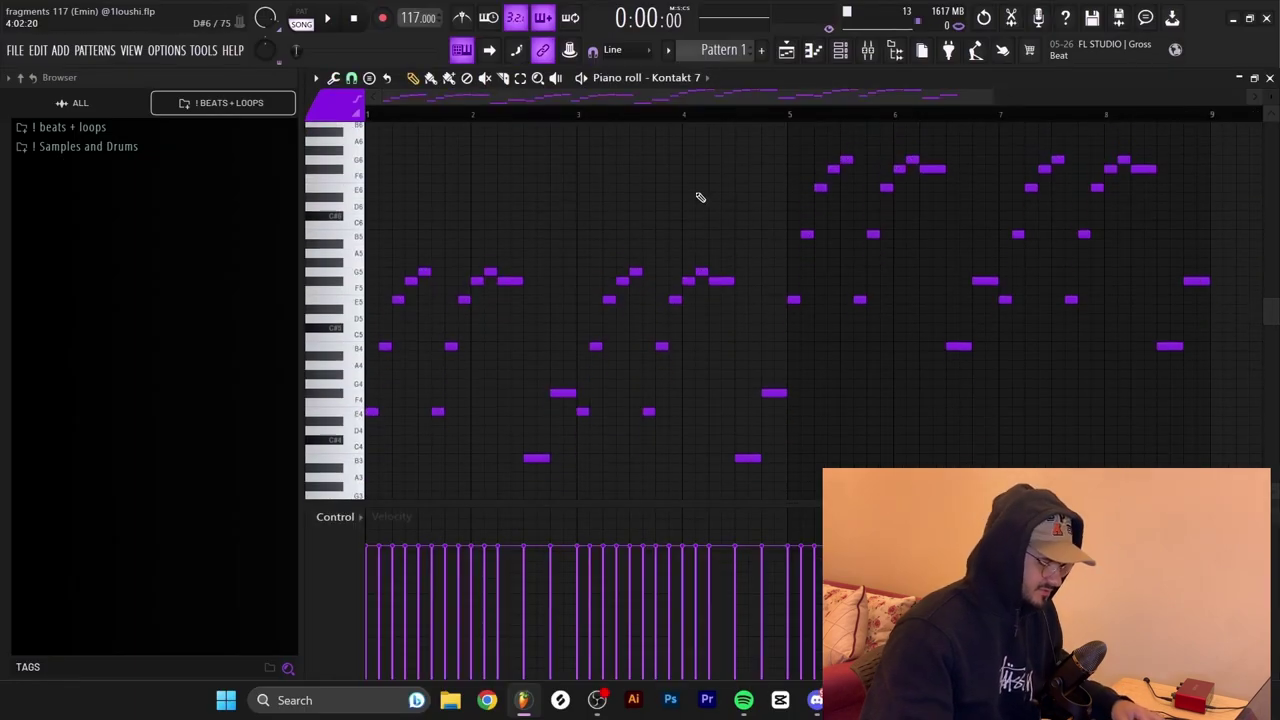
Play the notes B4, E5, F#5 and G5 live on the Kontakt 7 instrument
key(F6)
click(543, 149)
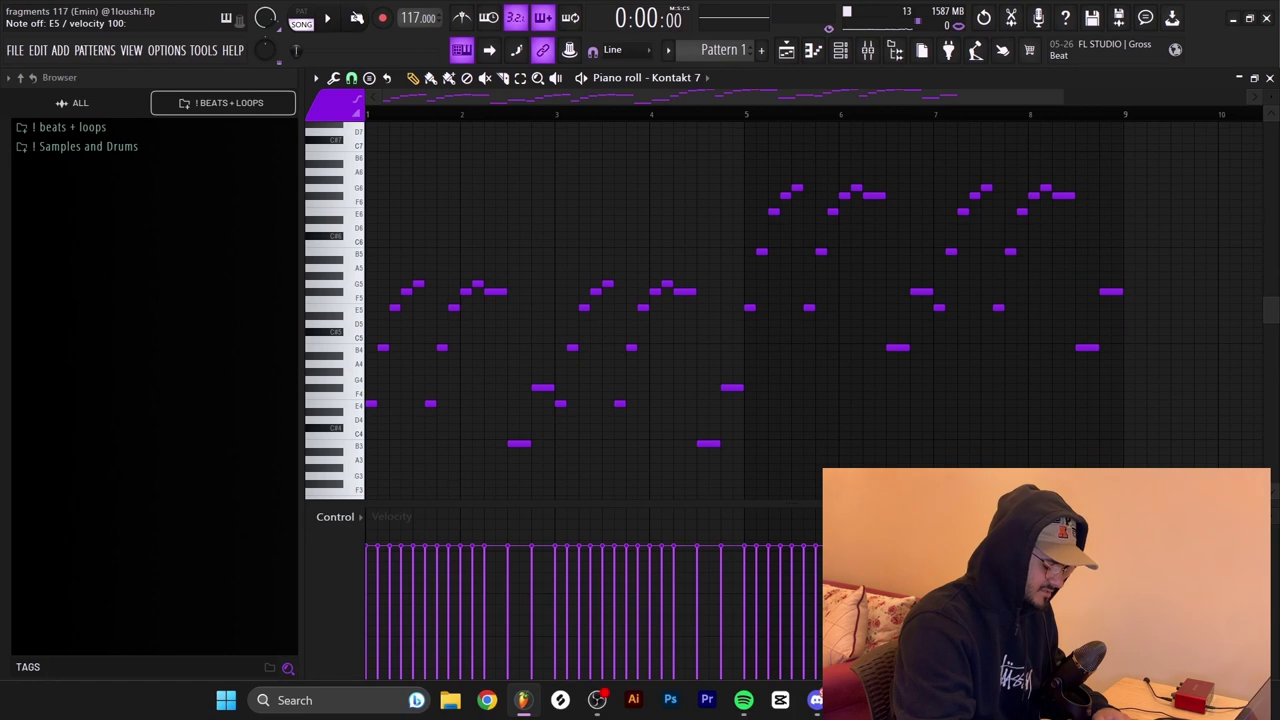
key(m)
key(e)
key(5)
key(t)
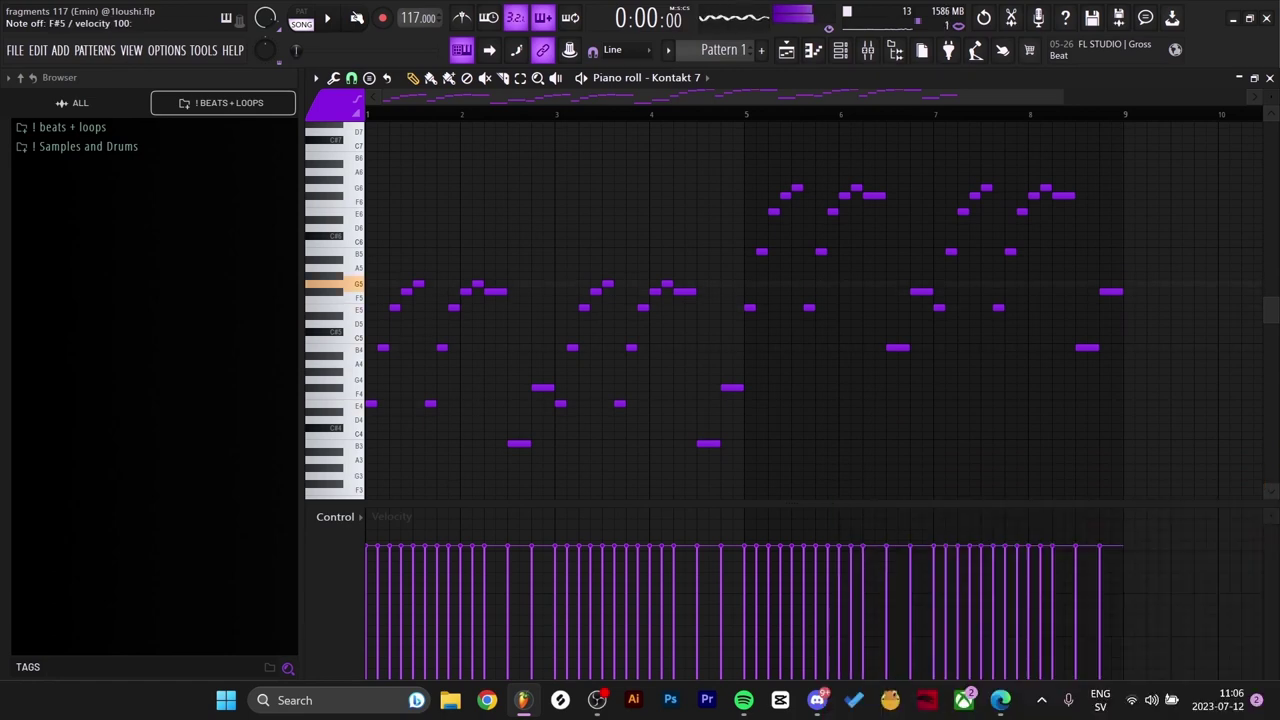
click(355, 18)
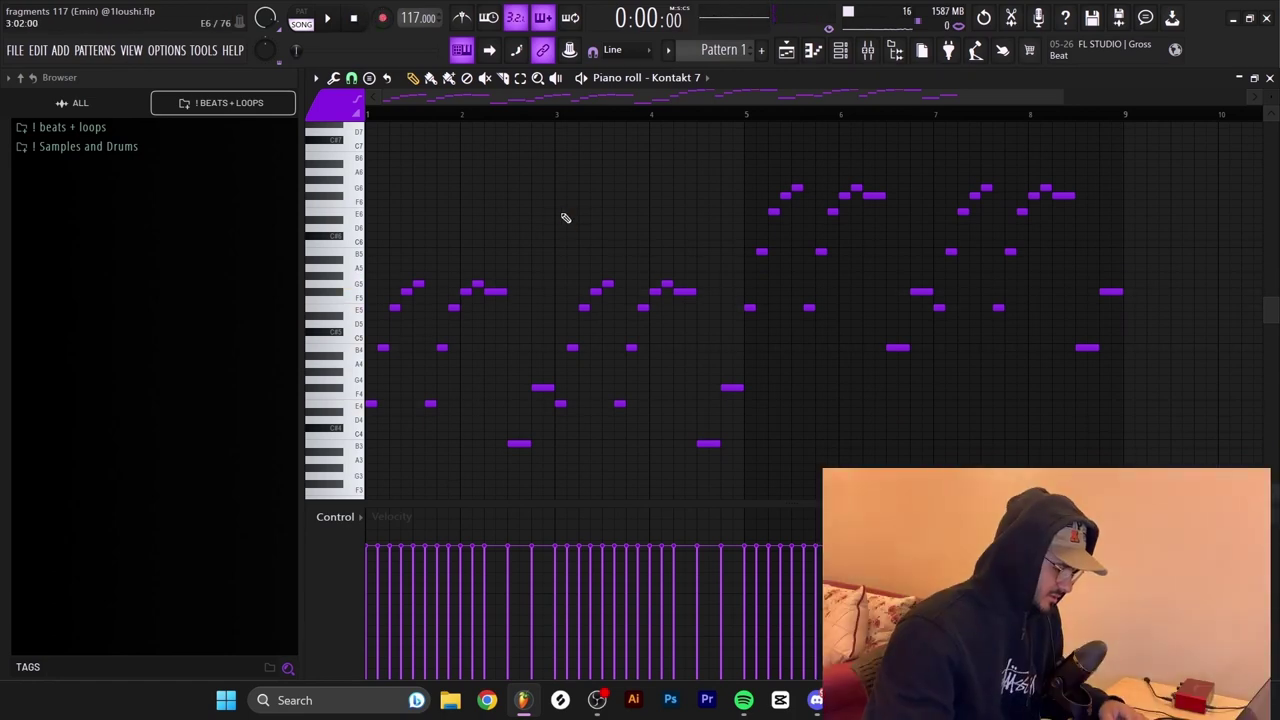
Delete every note except the first five and duplicate those five so the copy starts at bar 2
drag(1204, 462, 430, 153)
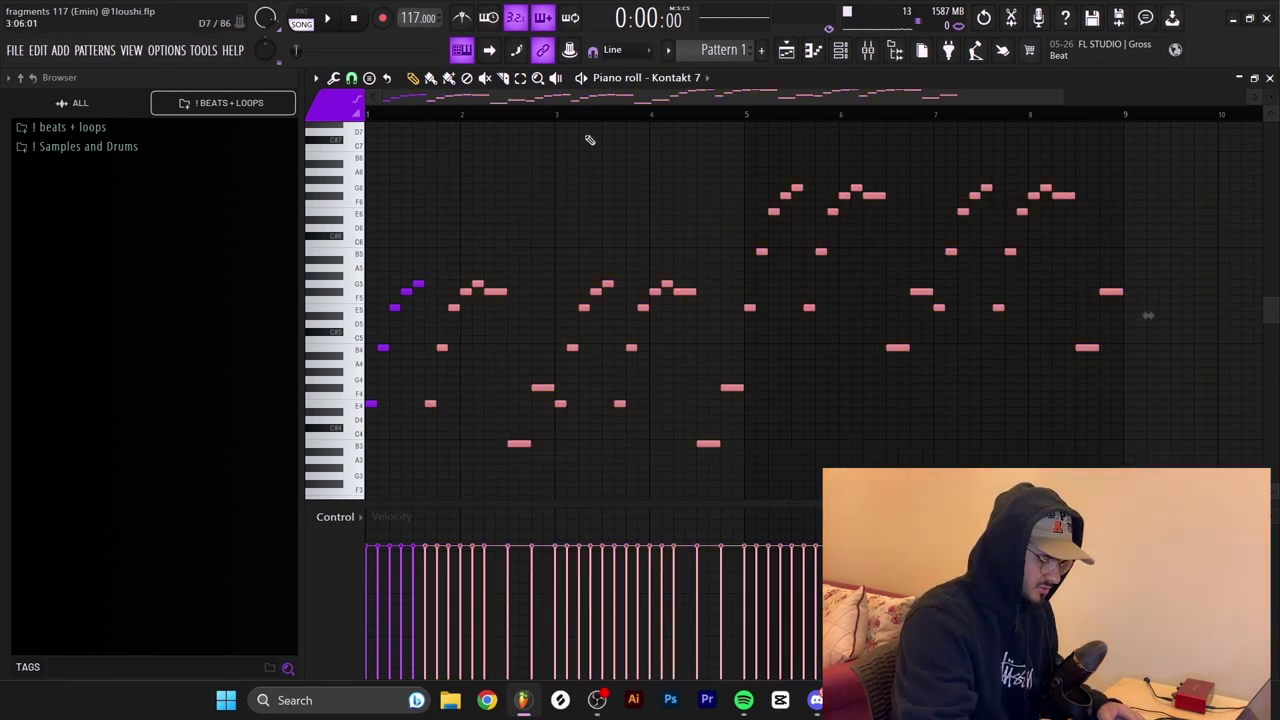
key(Delete)
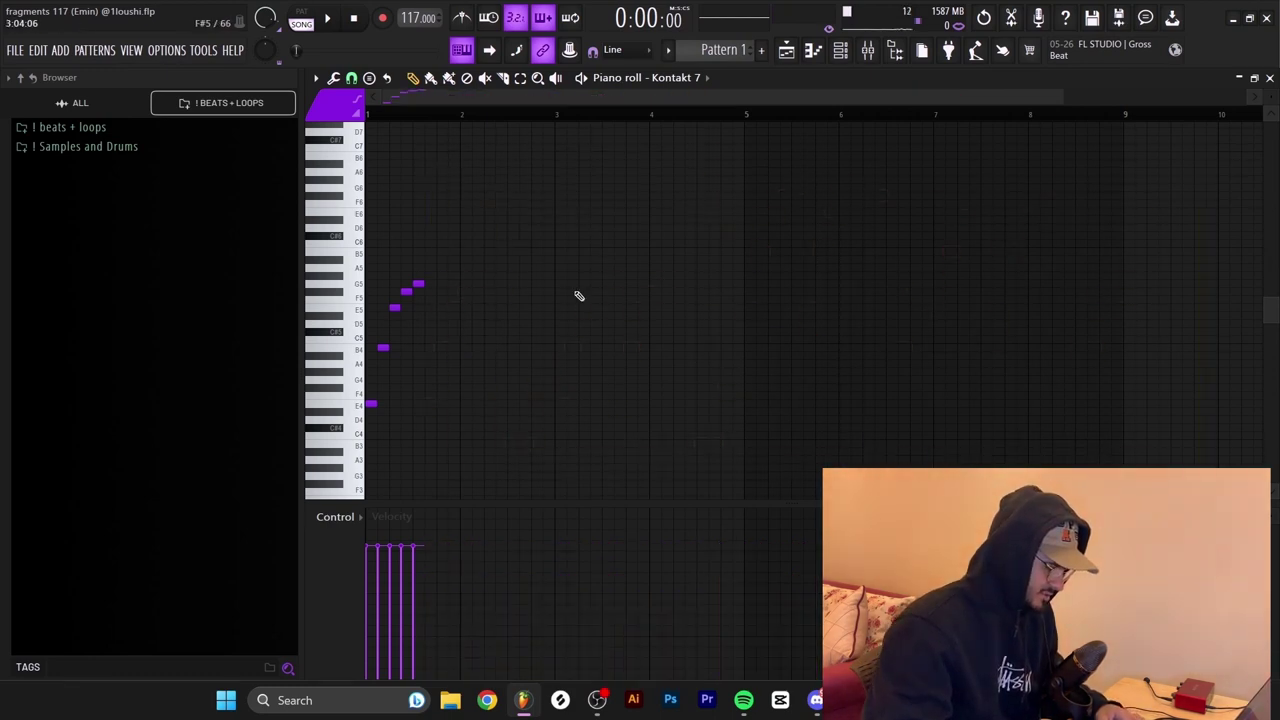
key(ctrl+b)
key(shift+Right)
key(shift+Right)
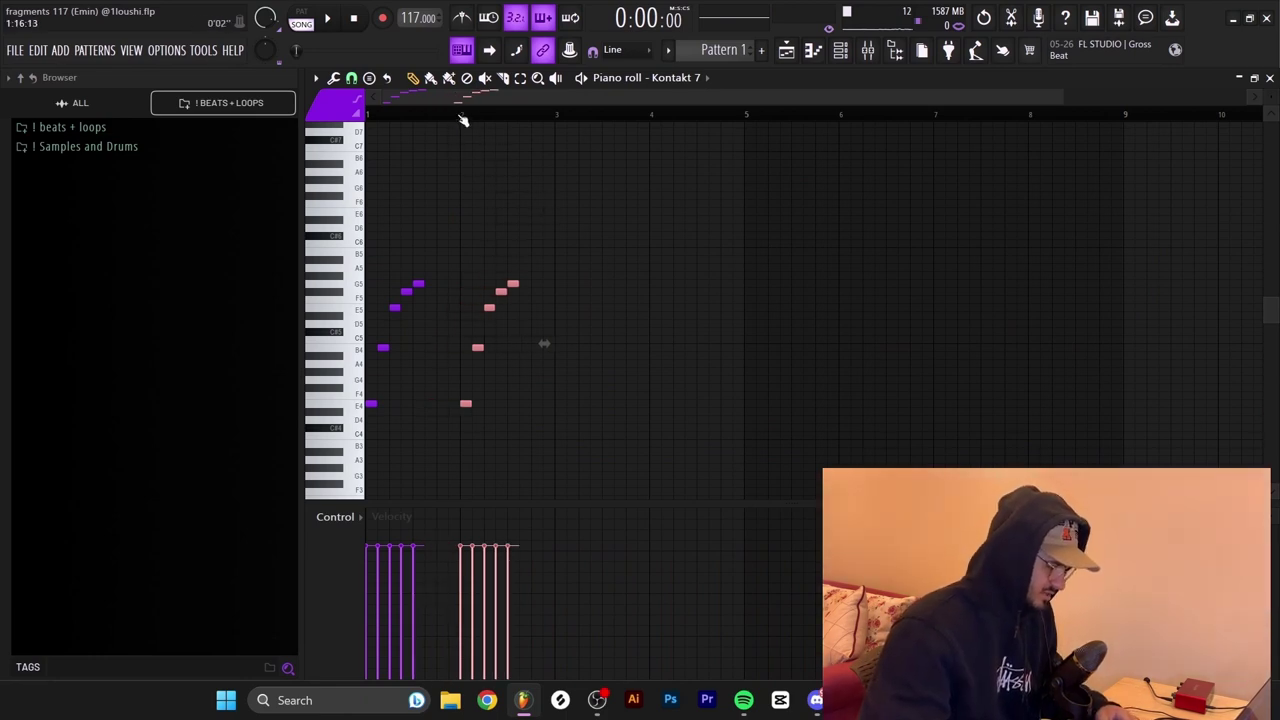
key(ctrl+d)
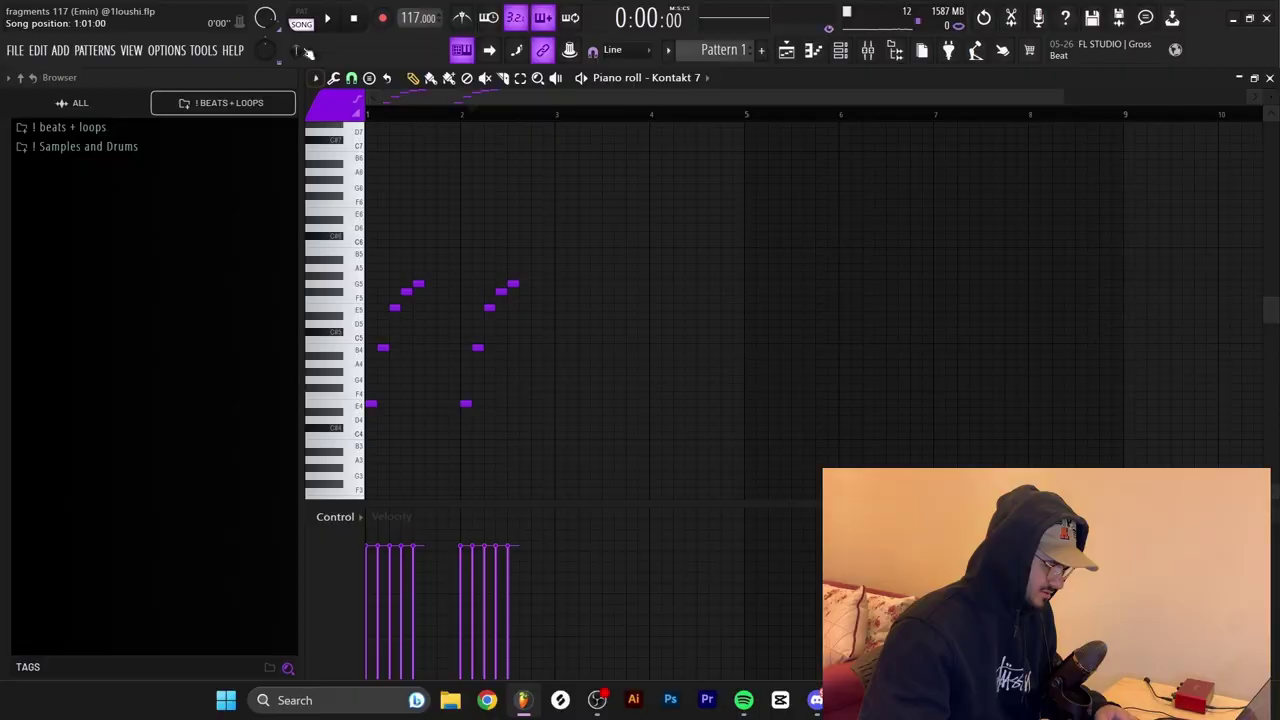
Play the pattern and move the second five-note phrase earlier so it starts immediately after the first
key(space)
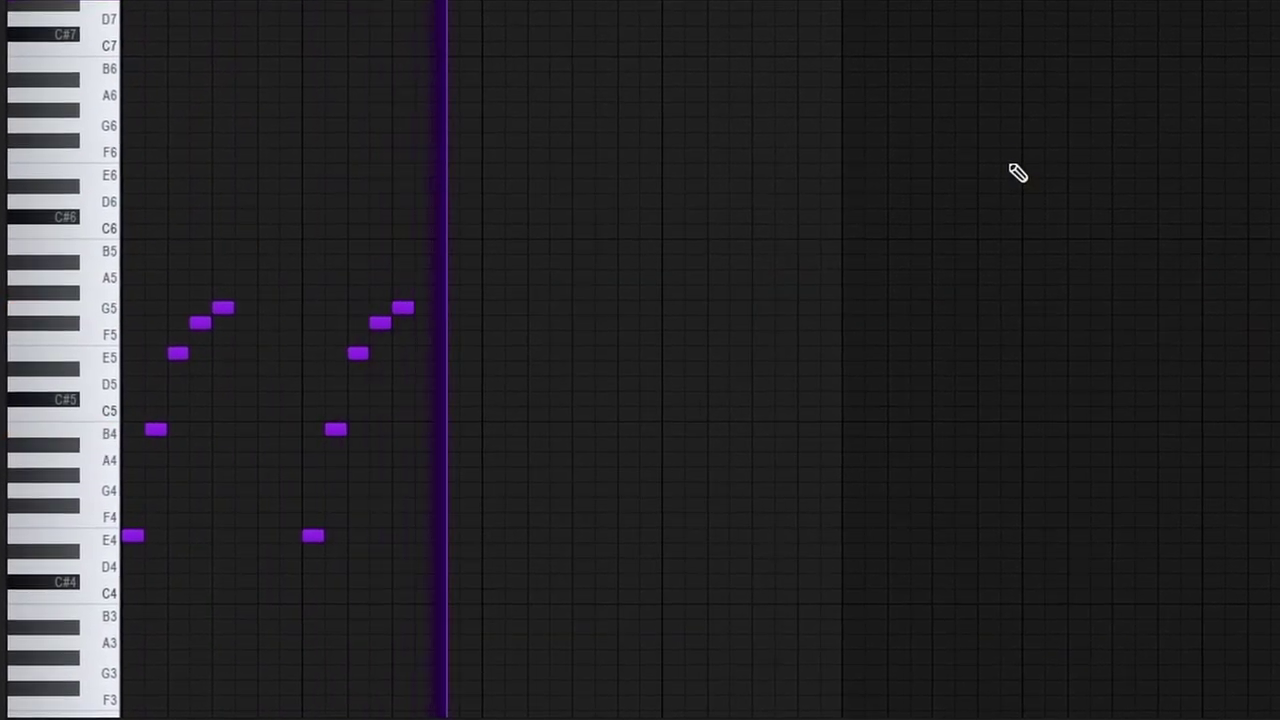
key(space)
drag(656, 432, 462, 218)
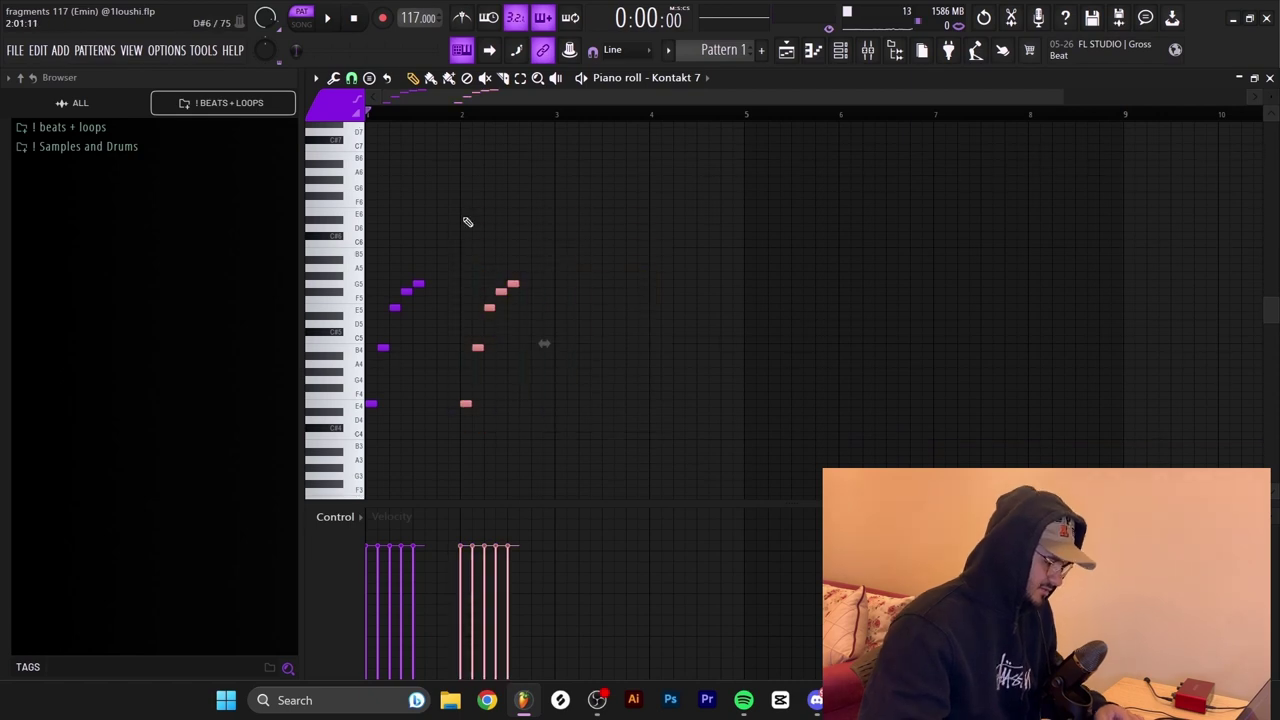
key(shift+Left)
key(shift+Left)
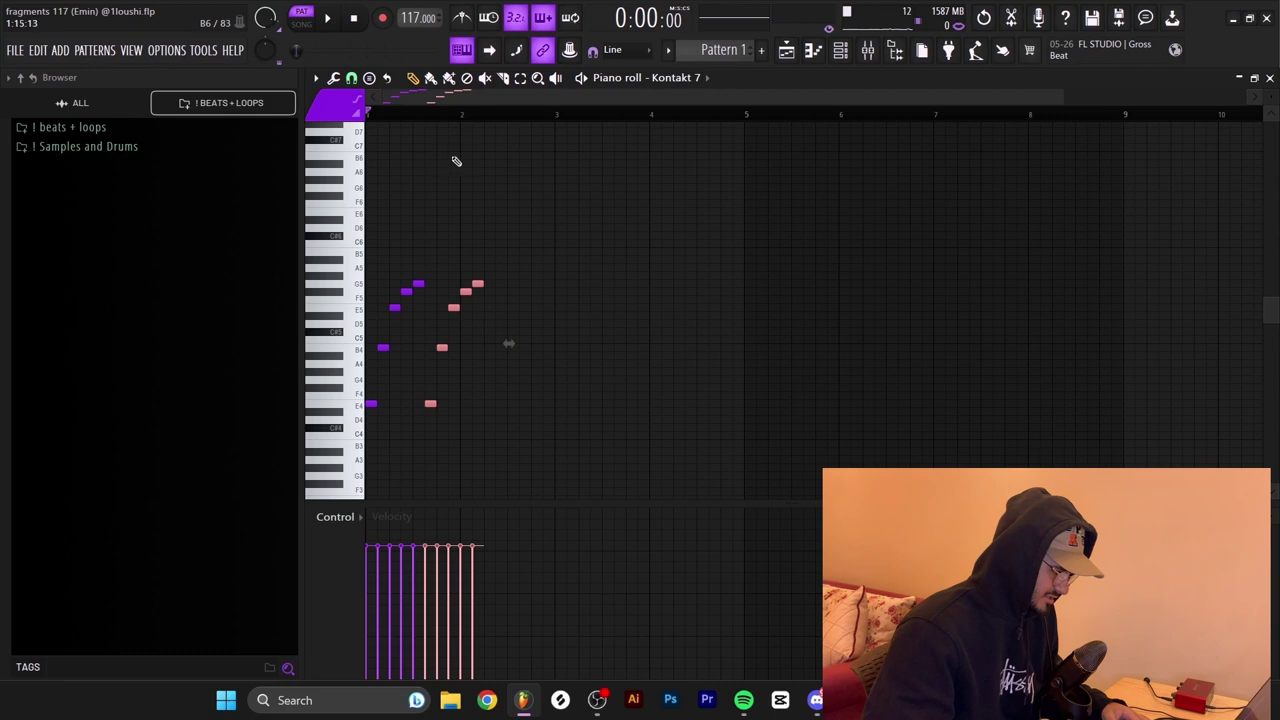
key(ctrl+d)
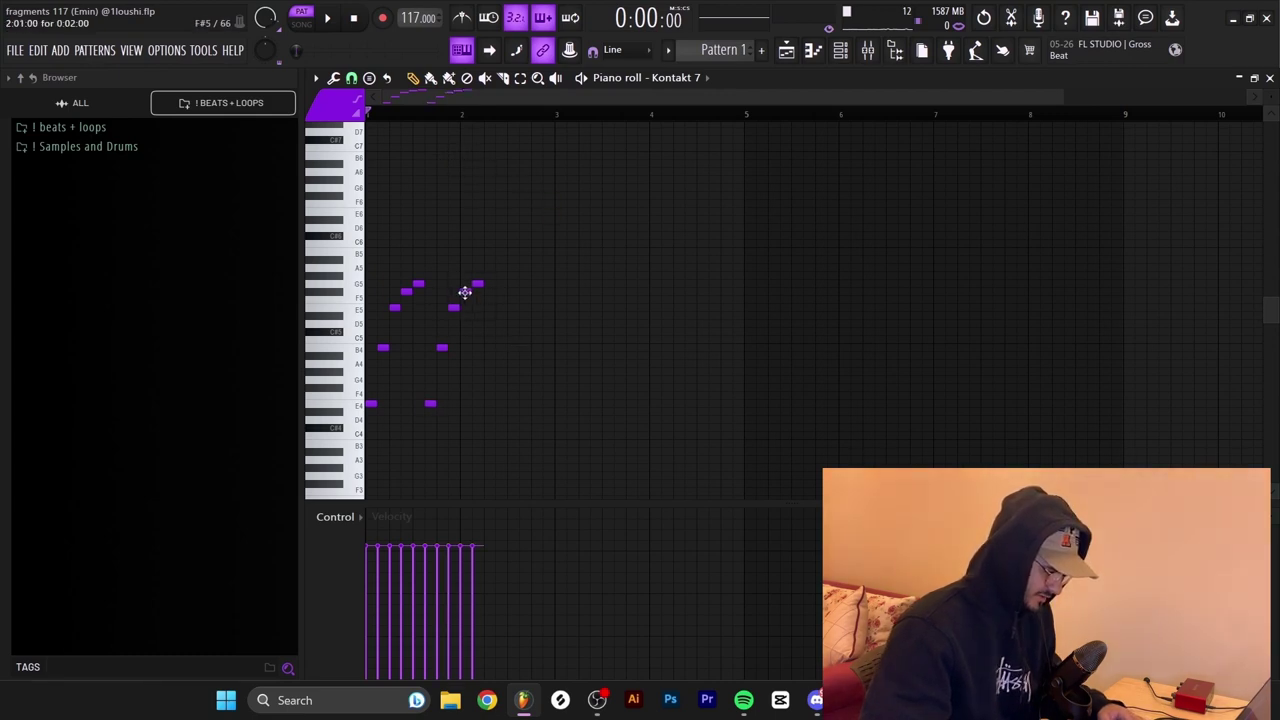
Add an F#5 note twice as long as the others directly after the second phrase and play the pattern
click(465, 291)
click(489, 291)
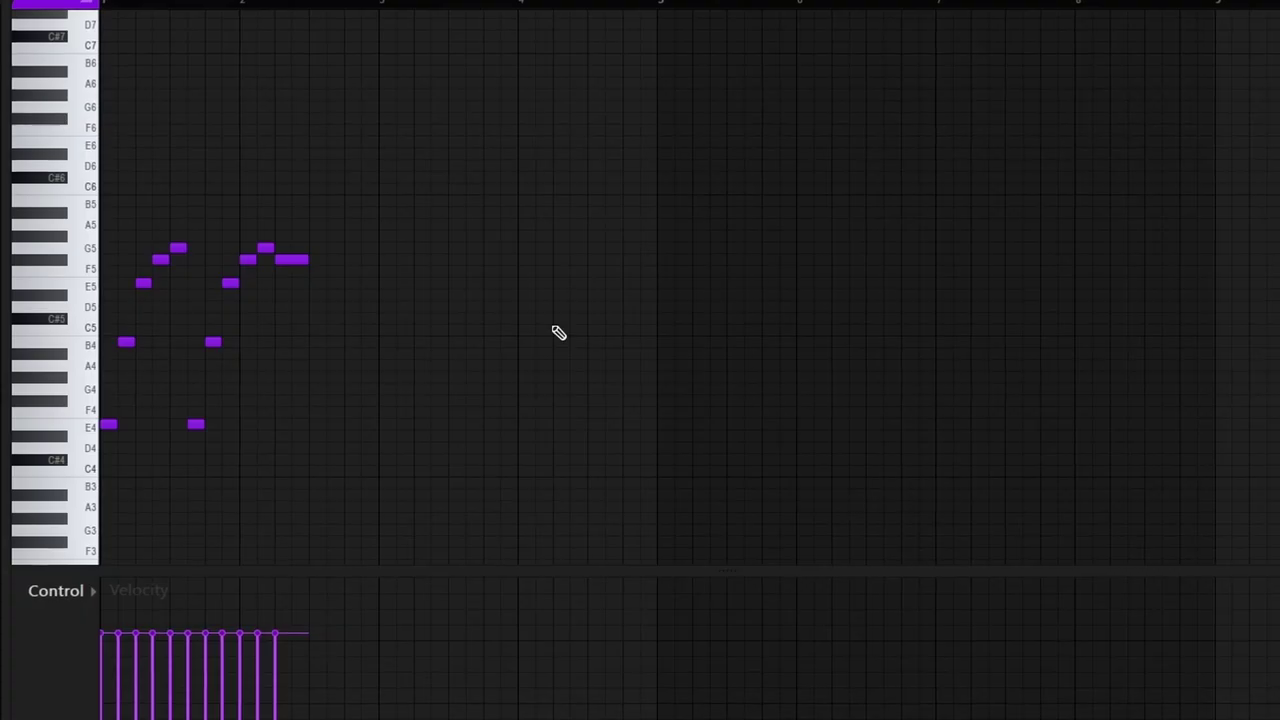
key(space)
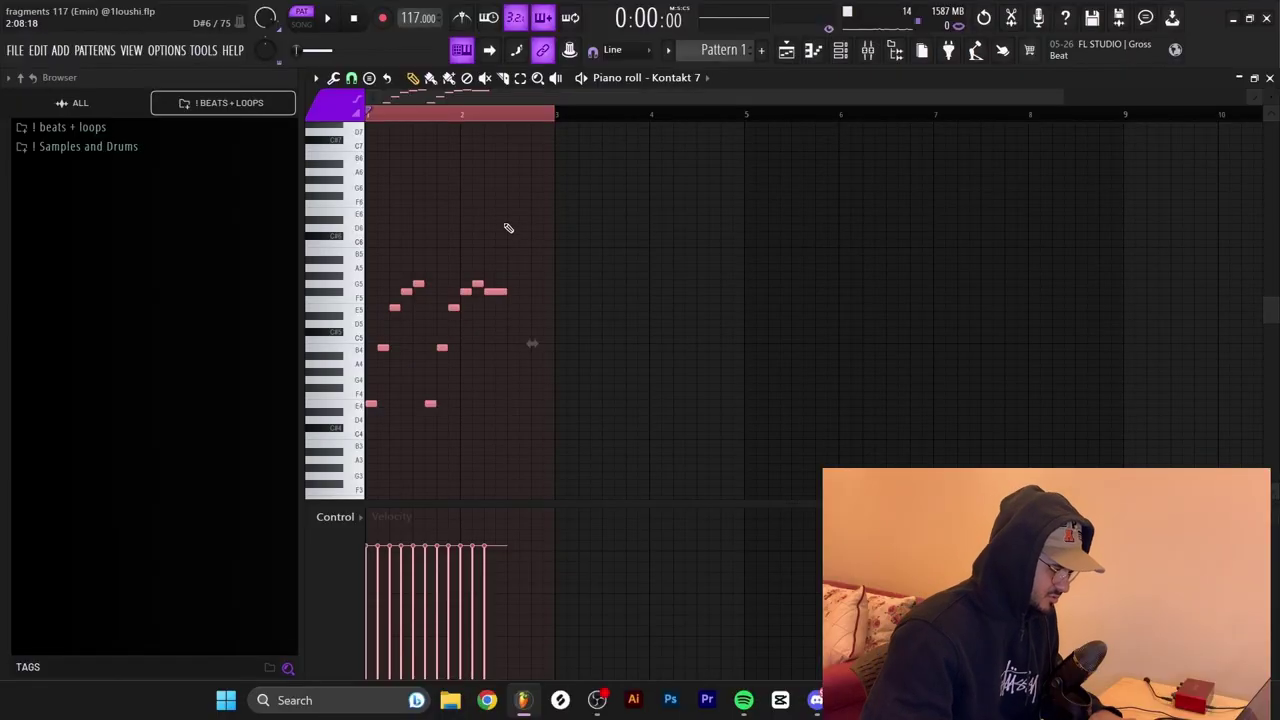
Duplicate the two-bar melody into bars 3 and 4, clear the selection and play the pattern
key(ctrl+b)
drag(555, 114, 414, 134)
key(space)
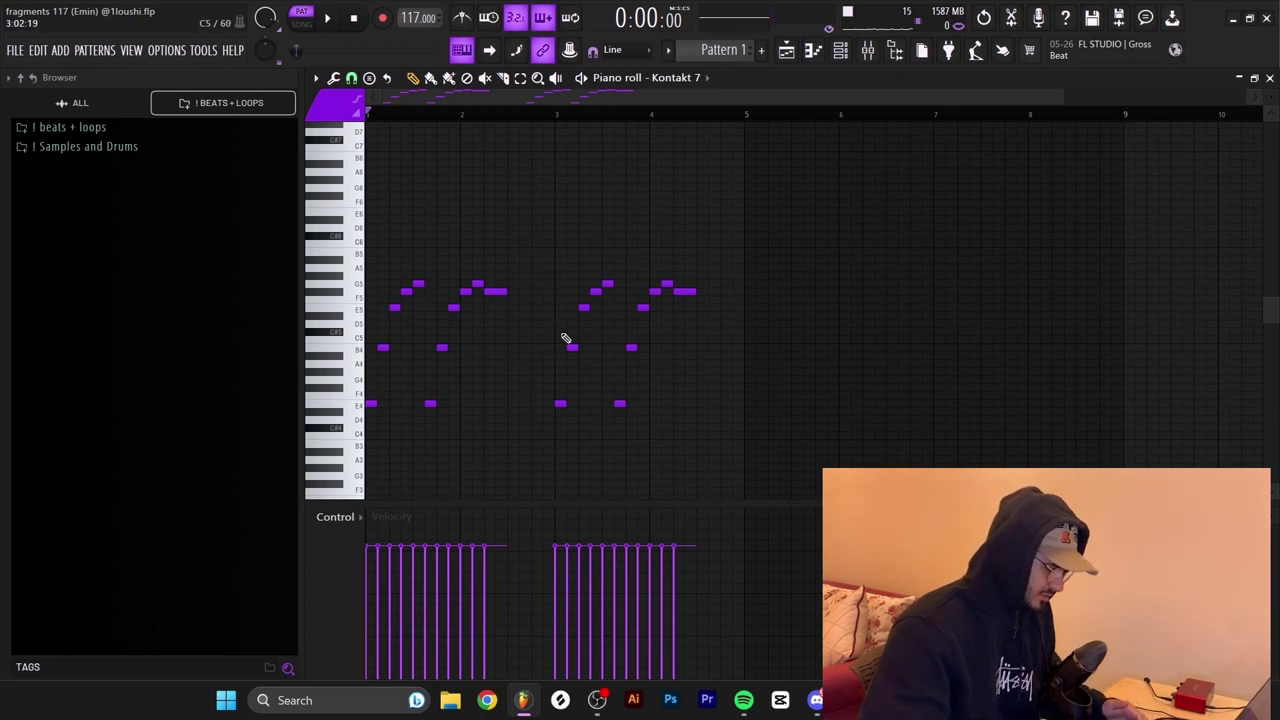
Copy the second phrase's E4 and B4 notes to the end of bar 2, pitched at B3 and F#4, and play the pattern
drag(484, 424, 419, 353)
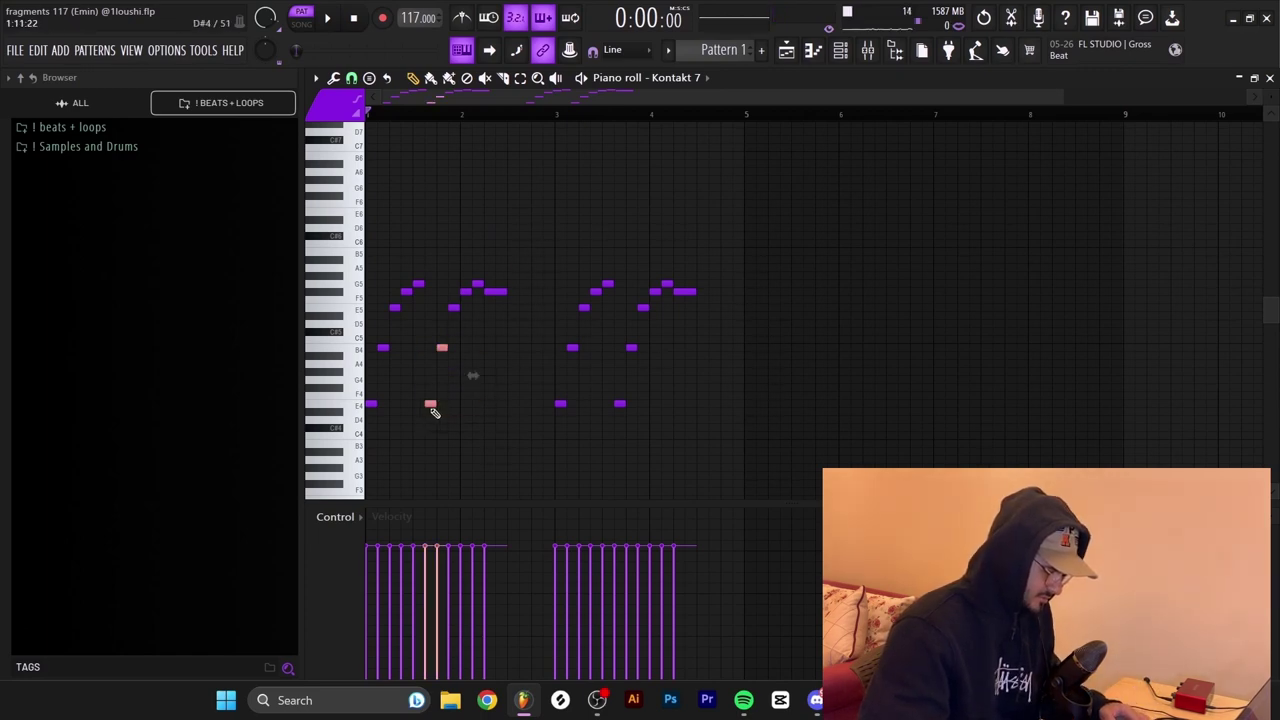
drag(431, 404, 533, 410)
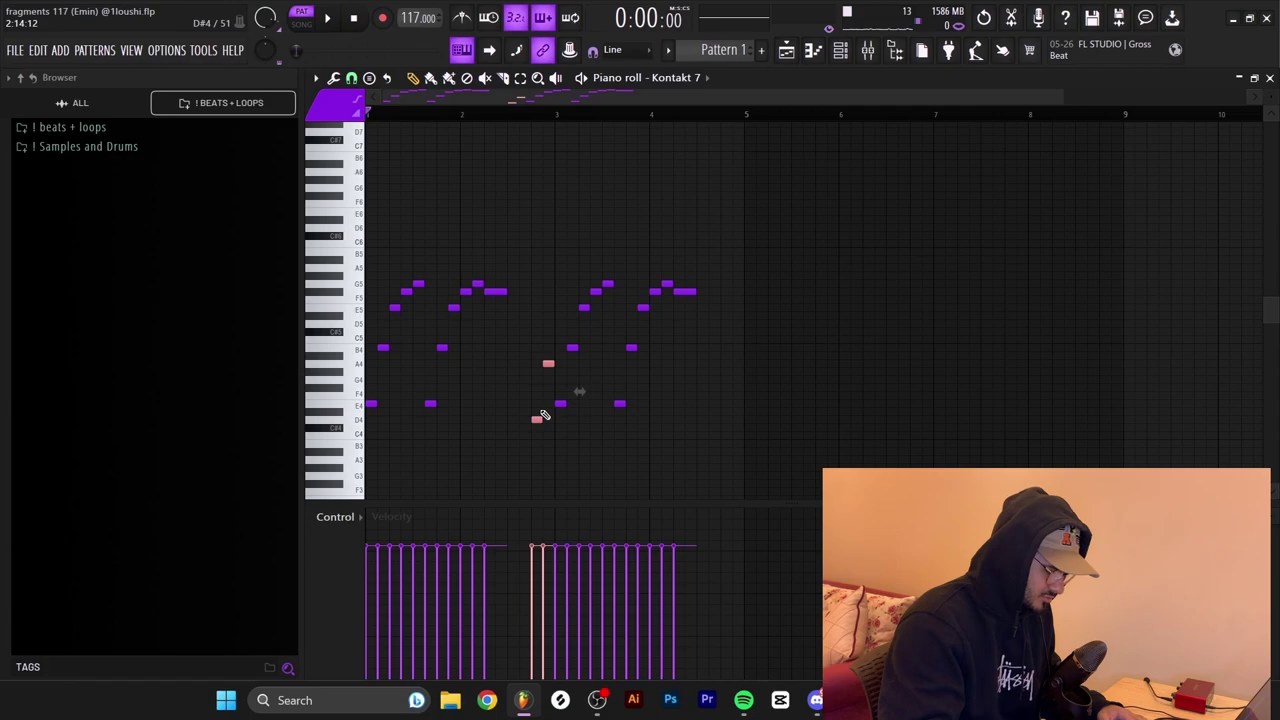
drag(545, 414, 599, 428)
key(space)
scroll(522, 478, up, 2)
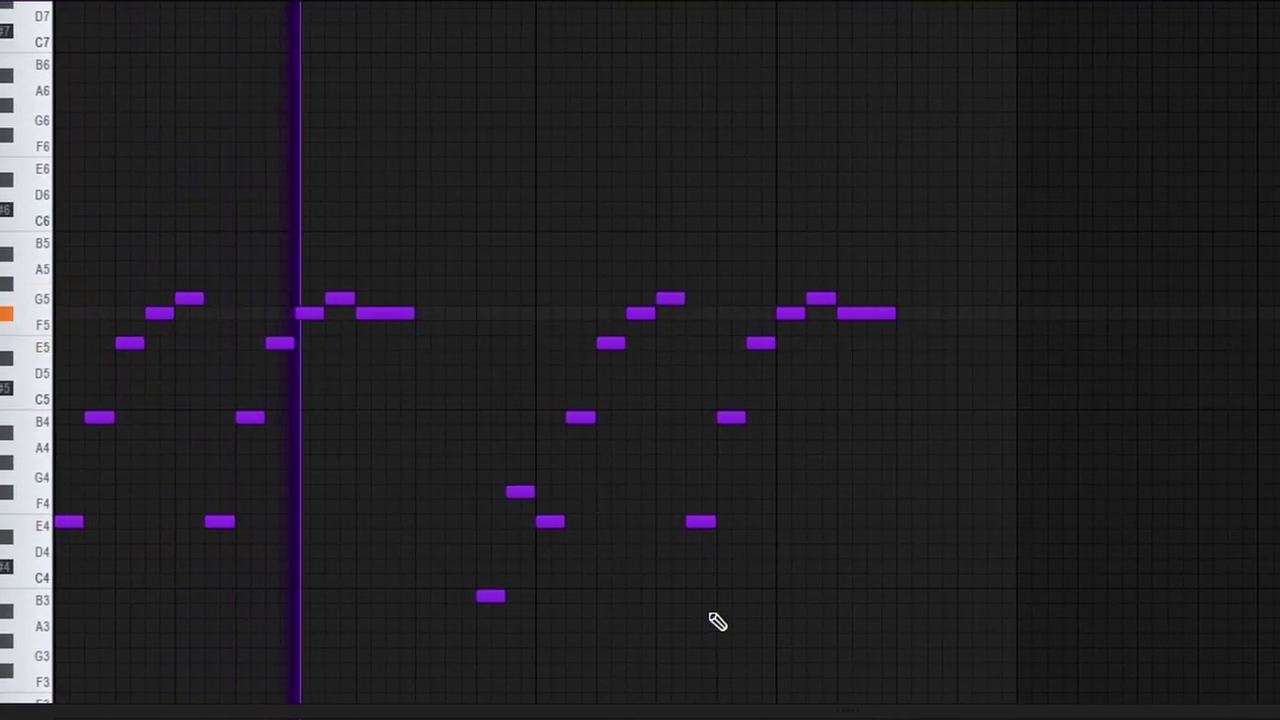
Move the B3 directly after the long F#5 and the F#4 one note length earlier, and copy both to the end of bar 4
drag(494, 597, 374, 603)
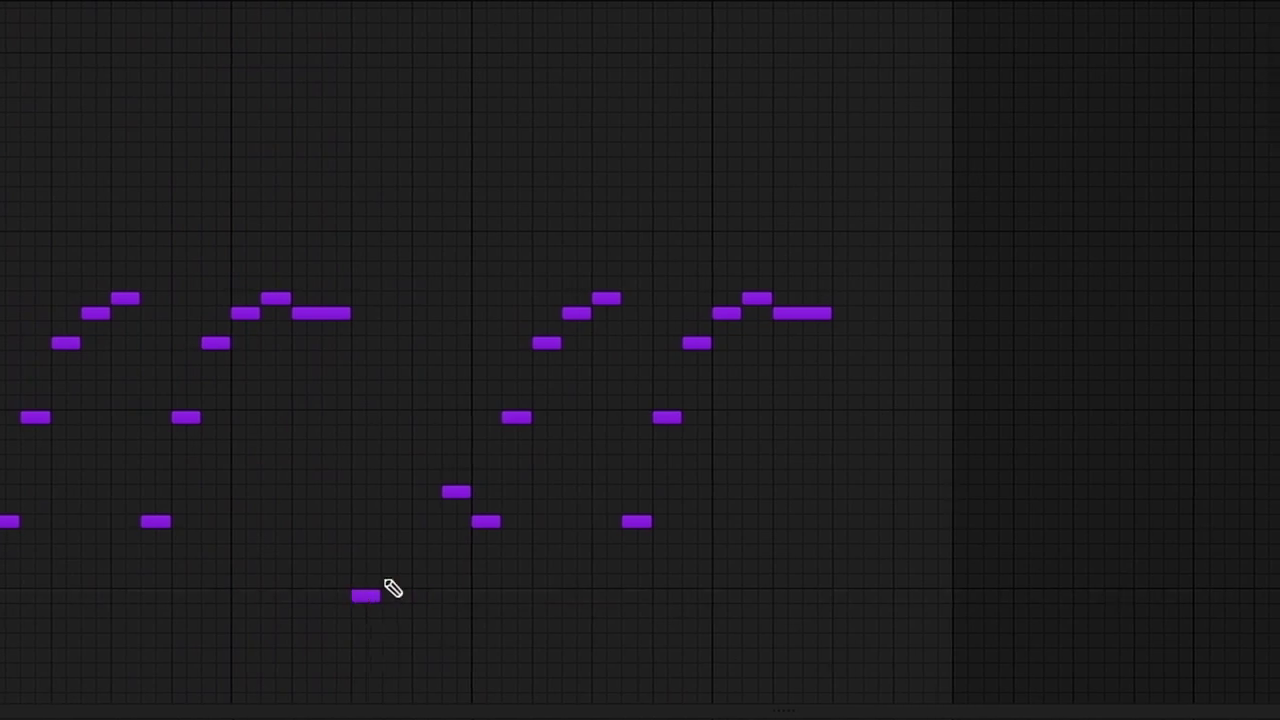
drag(473, 491, 445, 491)
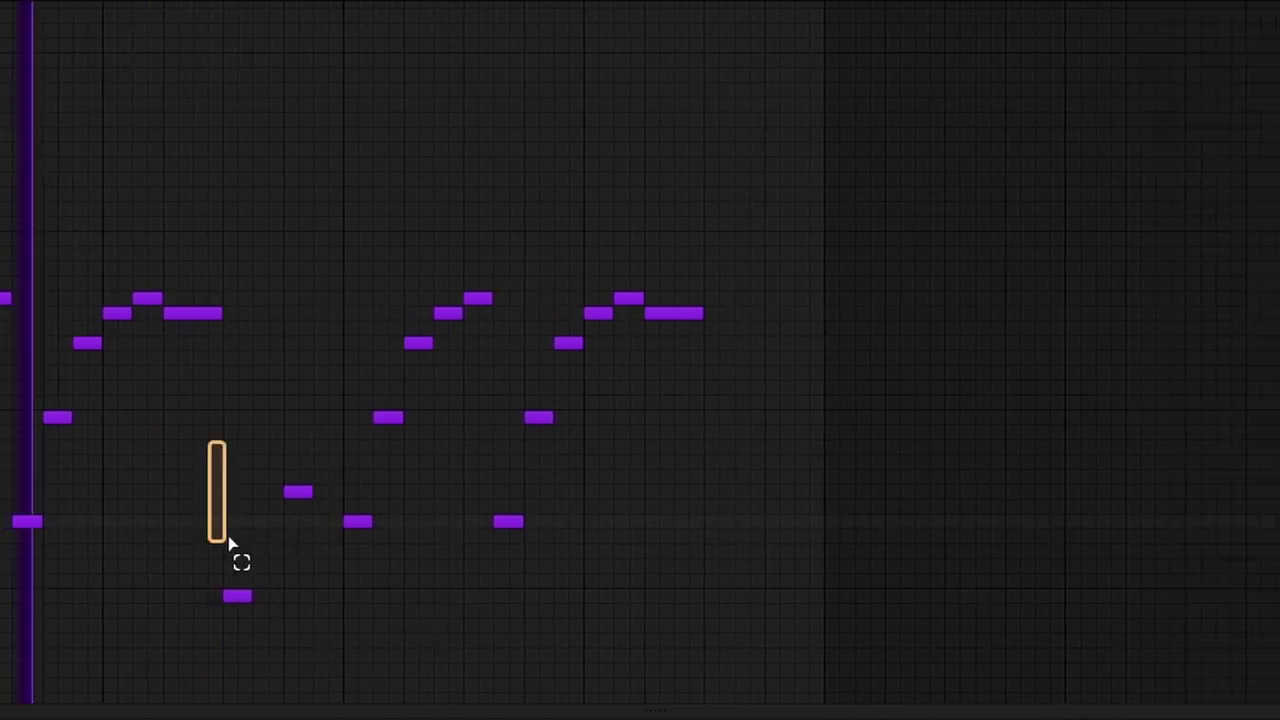
ctrl+drag(218, 430, 327, 642)
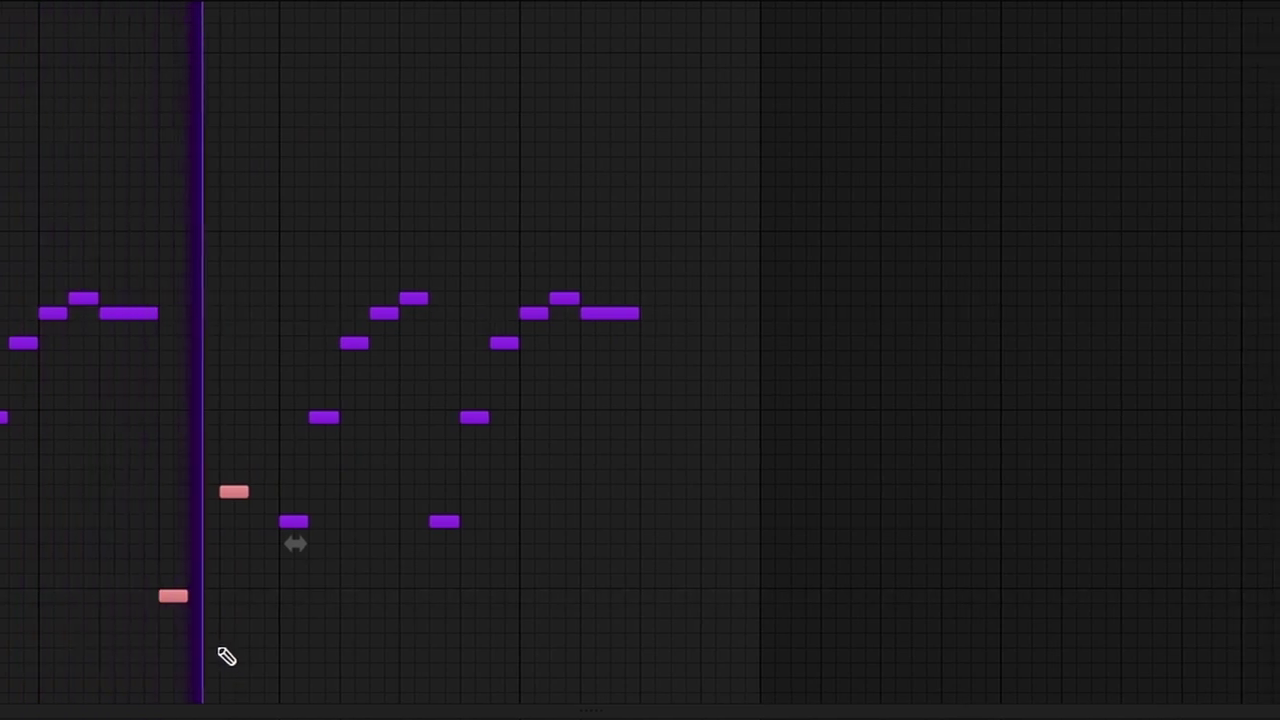
shift+drag(195, 597, 609, 615)
right_click(731, 628)
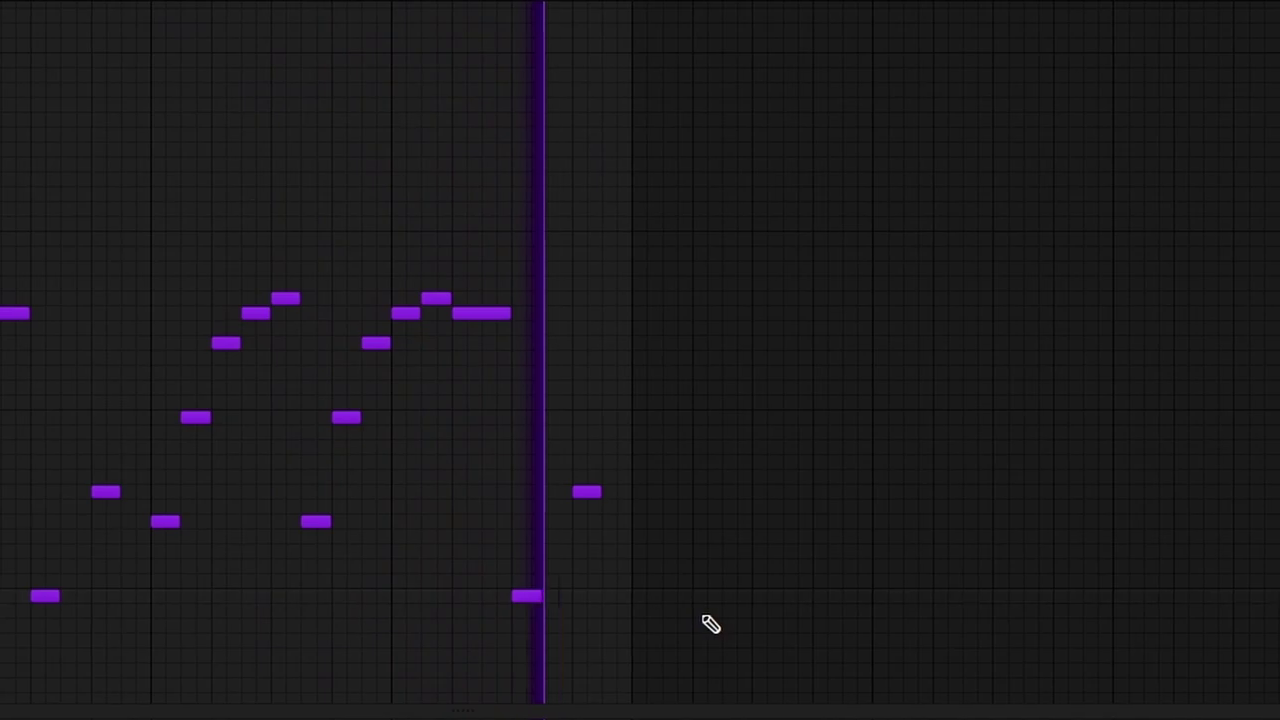
Duplicate the four-bar melody into bars 5 to 8, transpose the copy up one octave and play the pattern
key(ctrl+b)
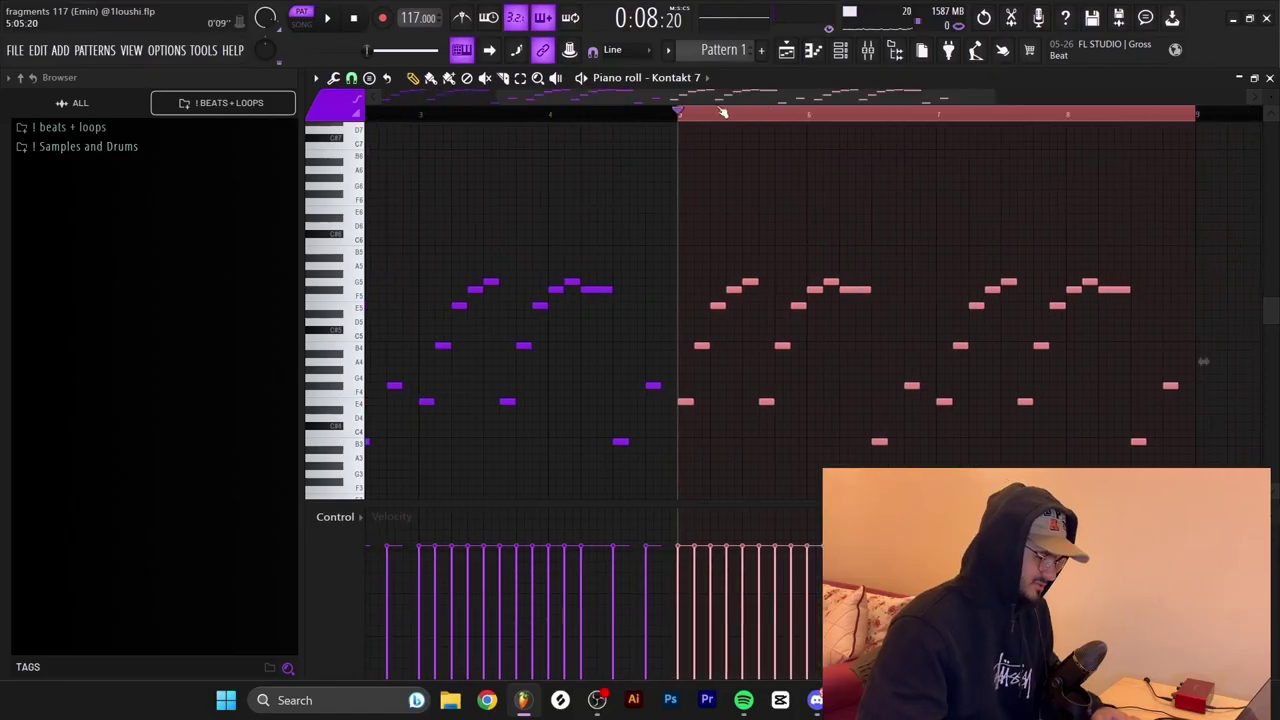
scroll(730, 130, down, 2)
key(ctrl+Up)
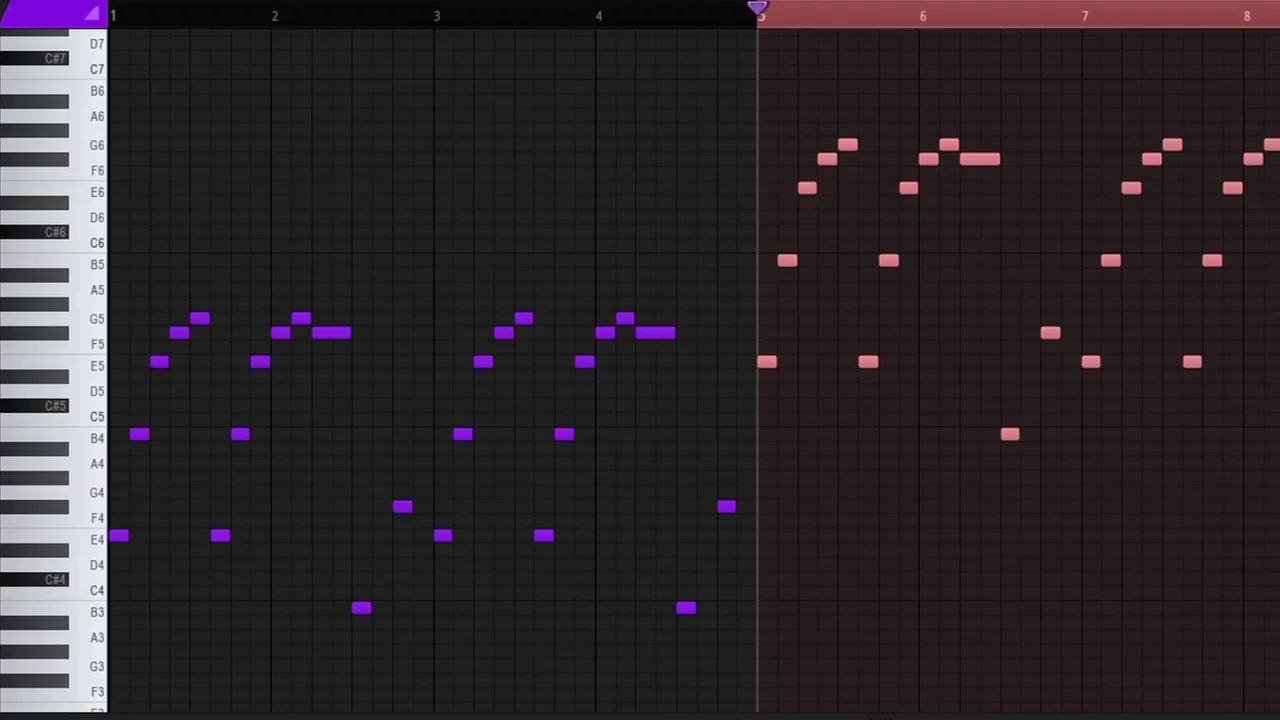
key(space)
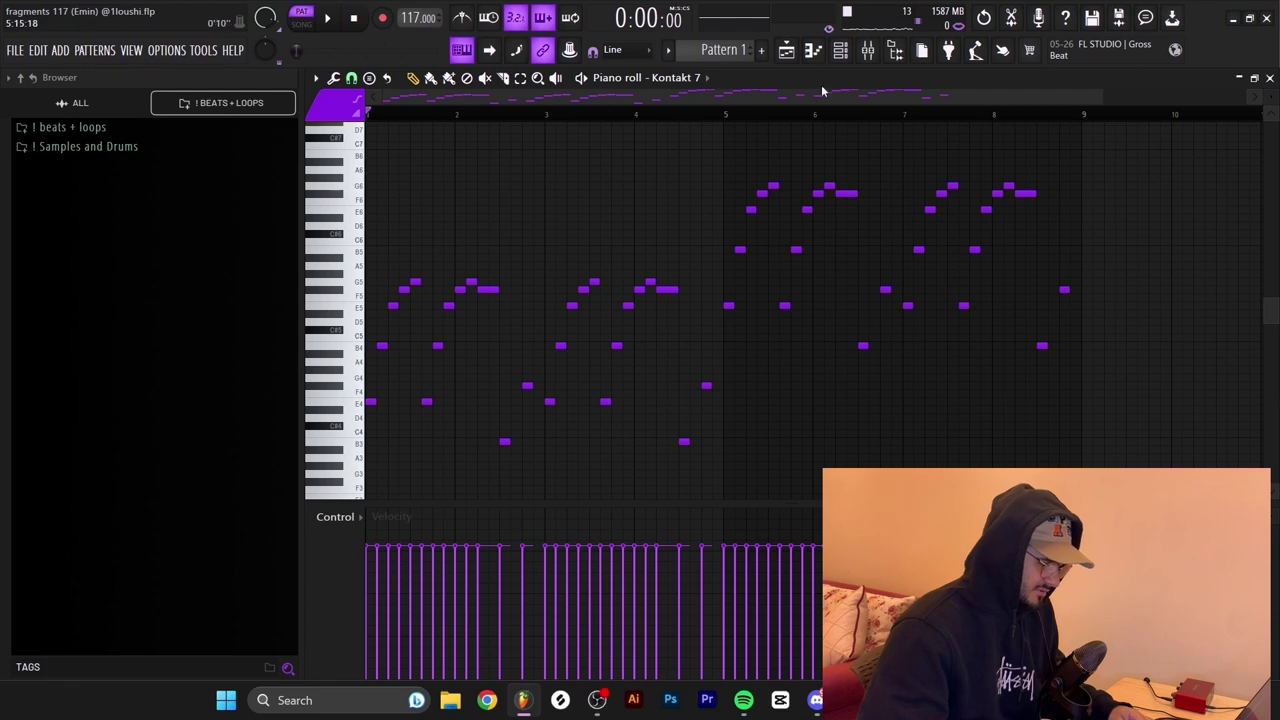
Open the mixer and examine the Fruity parametric EQ 2 curve and the EchoBoy settings on Insert 1
click(866, 50)
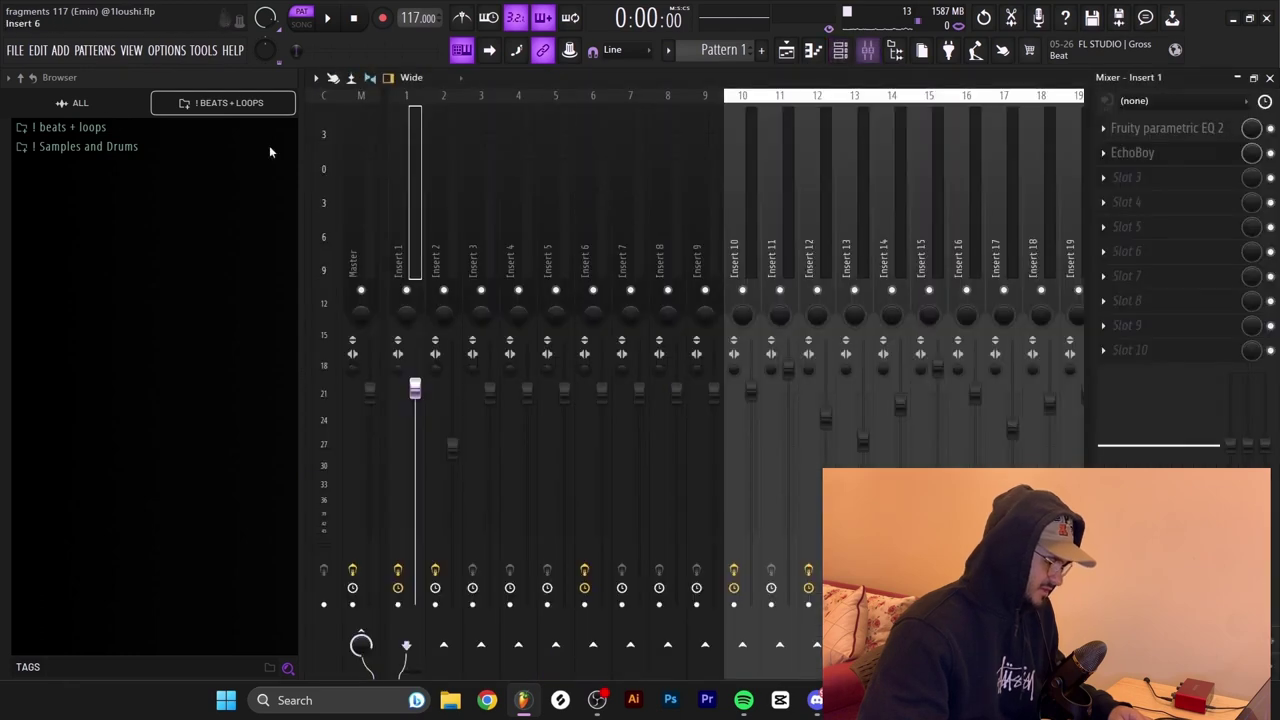
click(1200, 133)
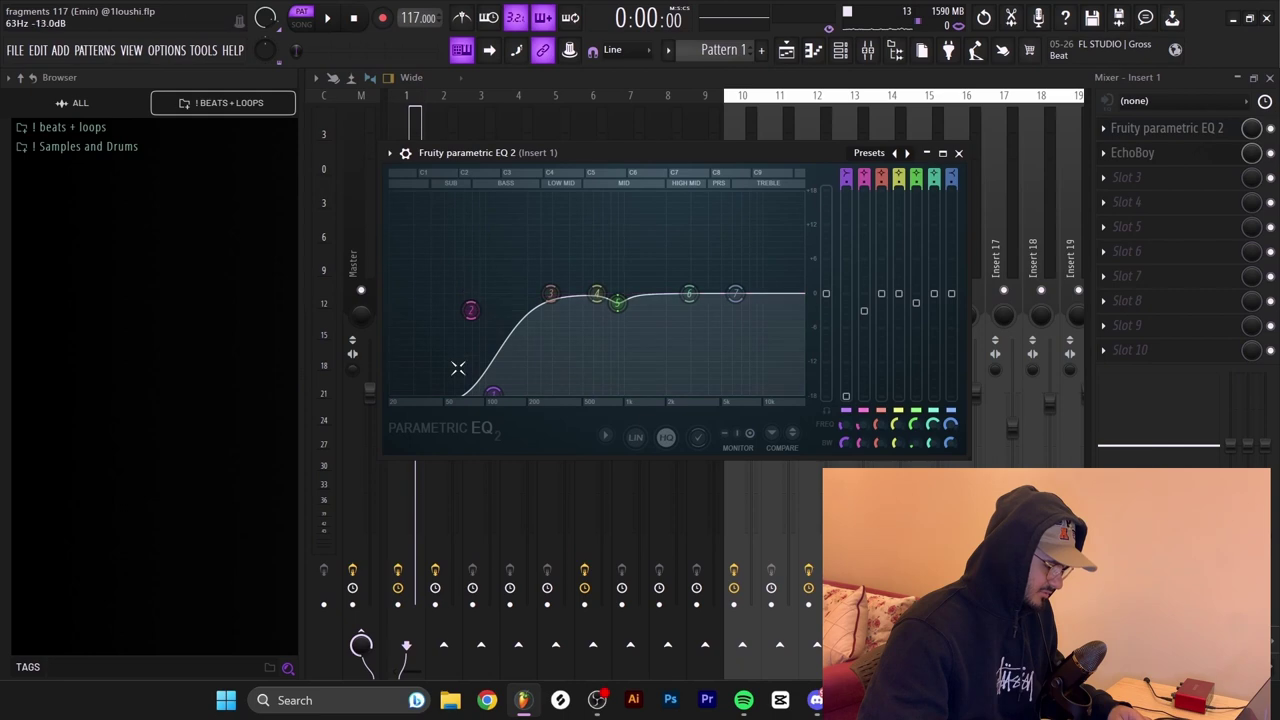
click(1136, 154)
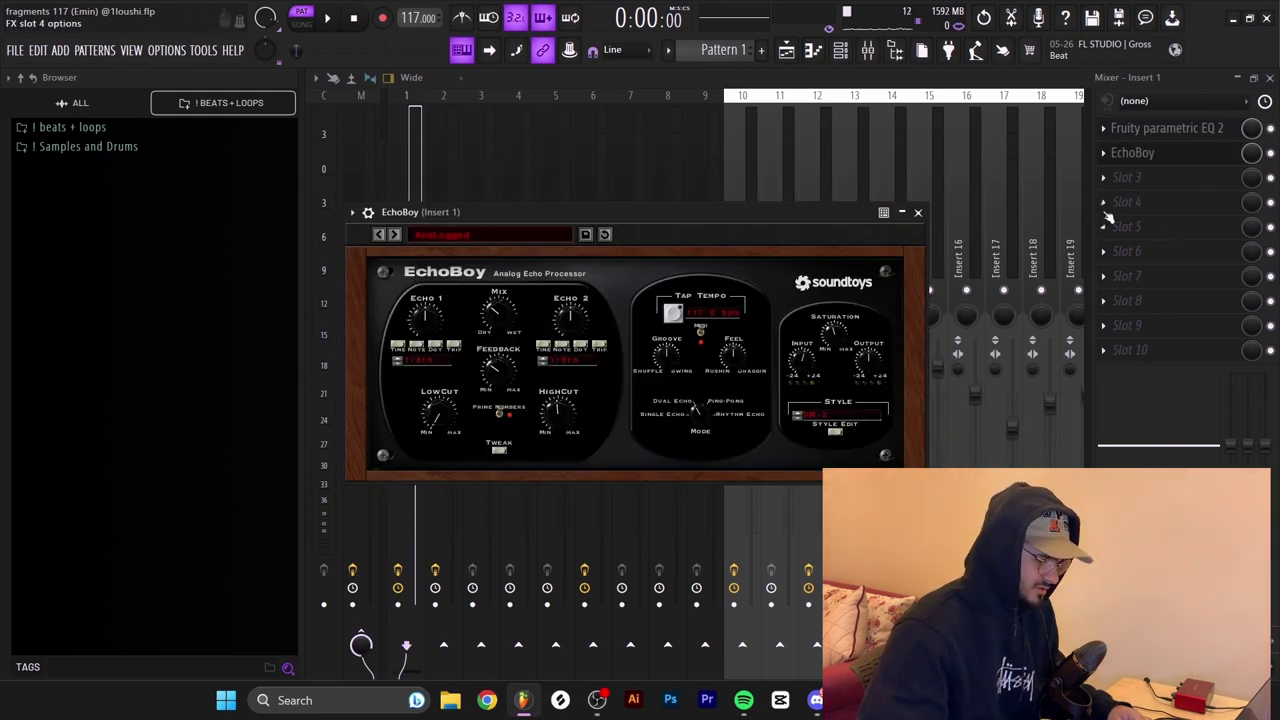
drag(721, 217, 720, 165)
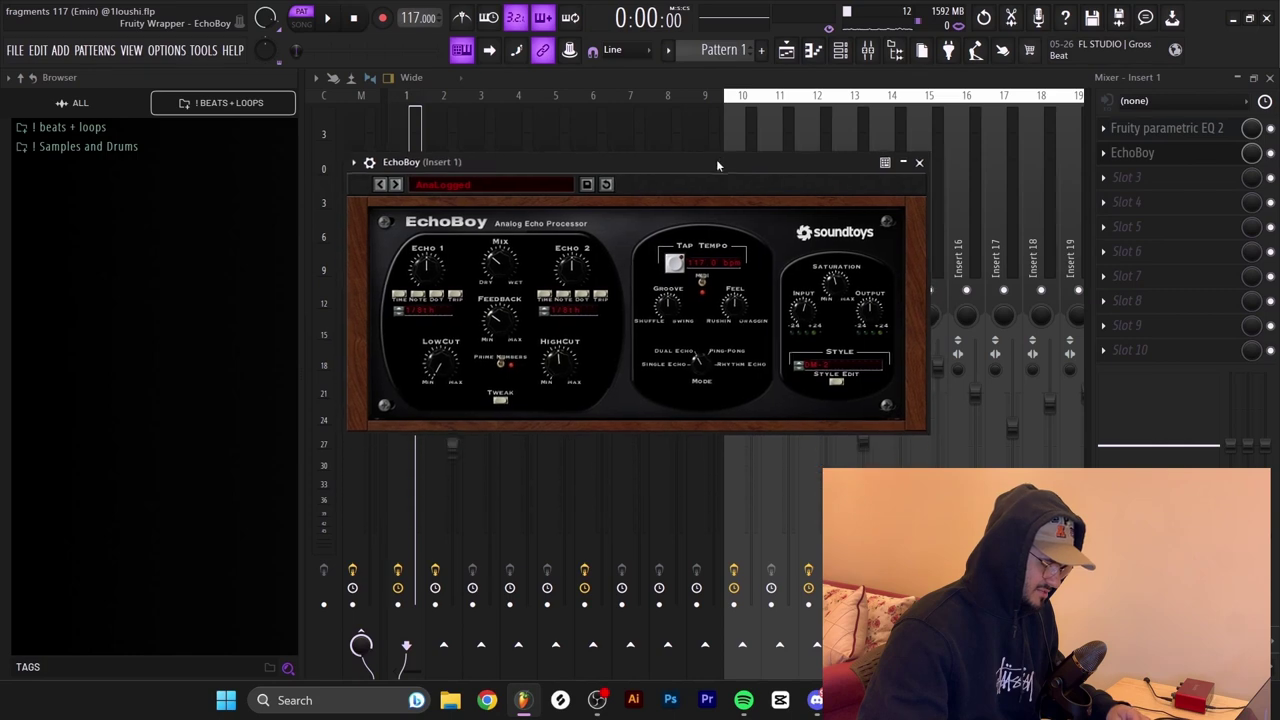
click(1270, 153)
click(1214, 159)
click(1196, 158)
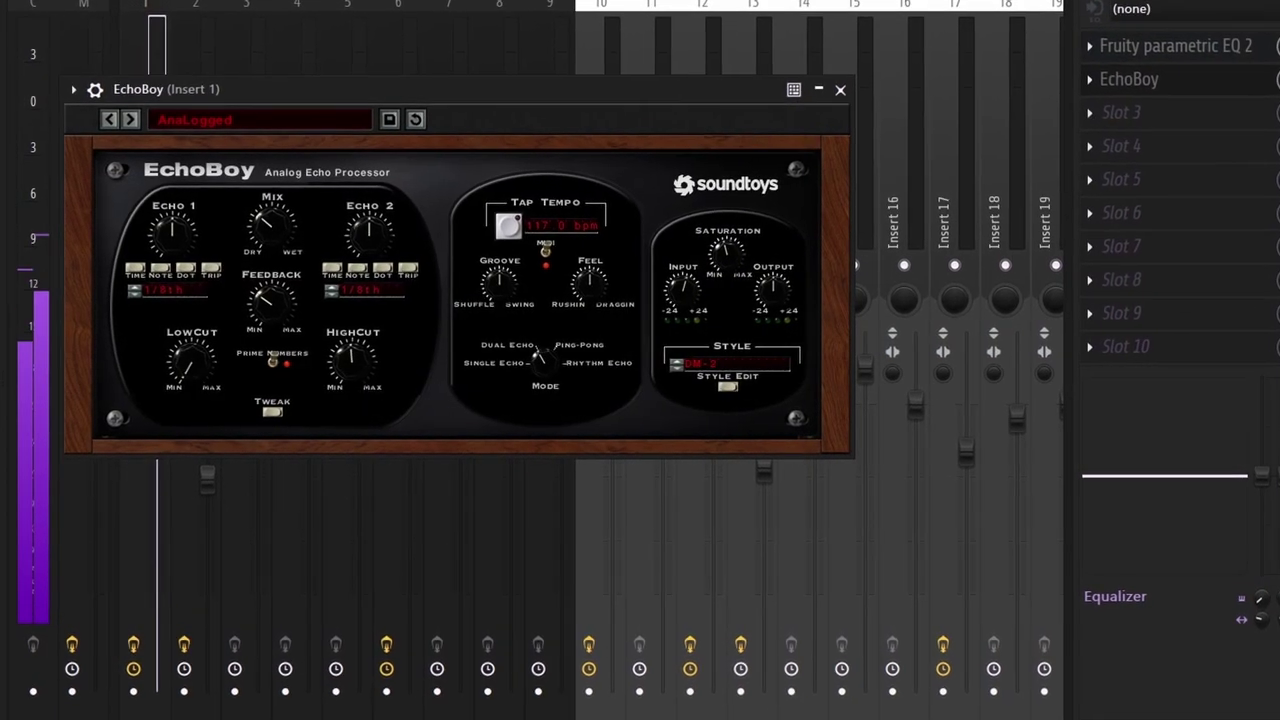
click(1243, 81)
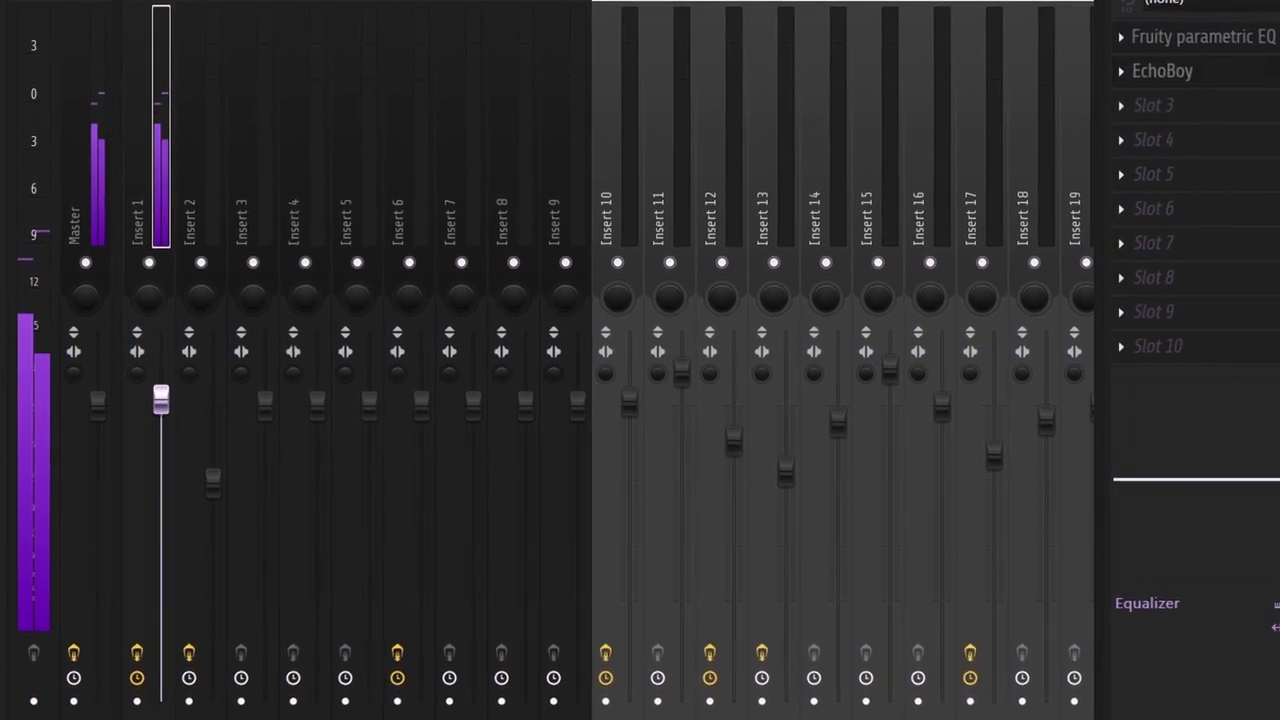
Examine the EchoBoy delay settings on Insert 1, close the plugin and return to the playlist
click(1276, 74)
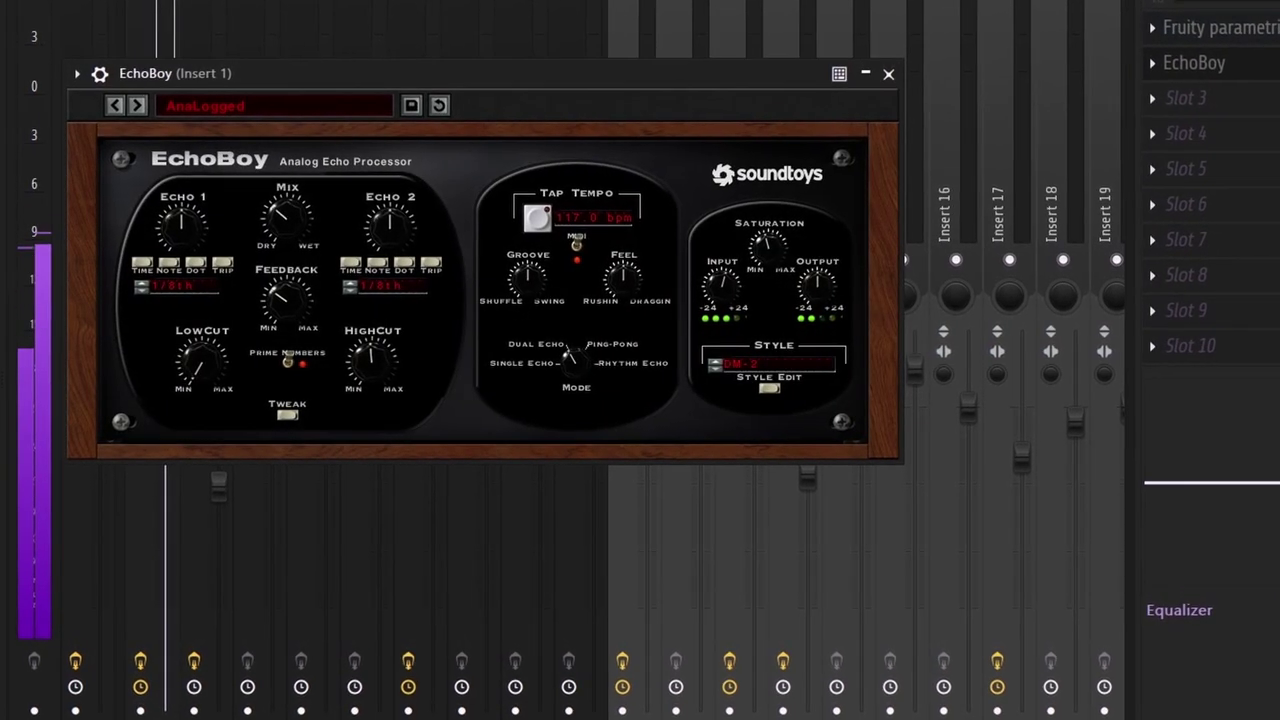
key(Escape)
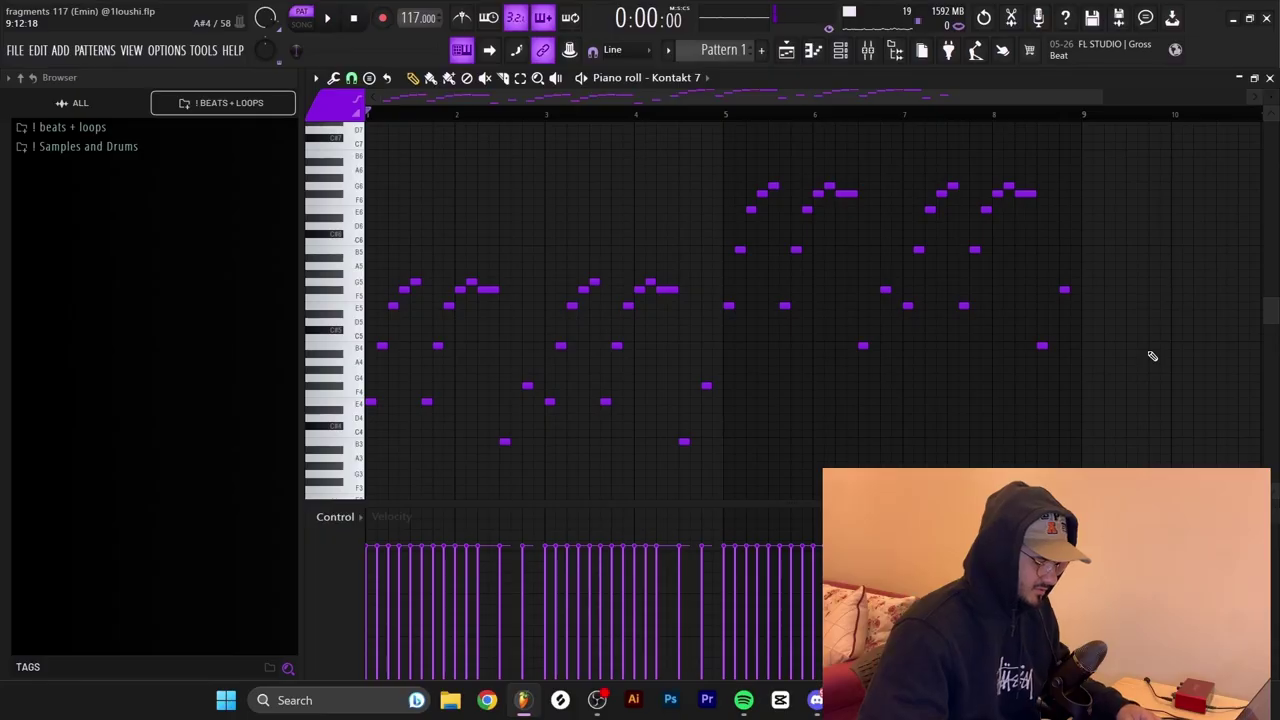
scroll(812, 310, up, 1)
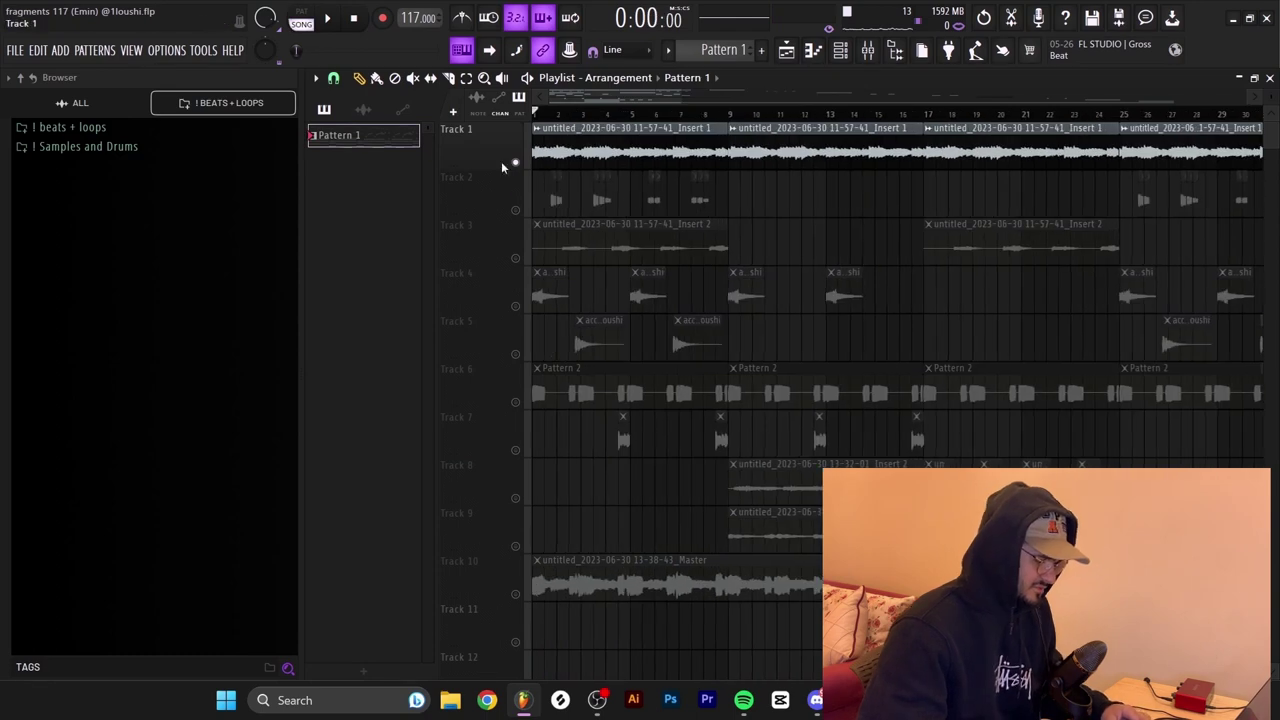
Transpose the whole melody up two semitones, lower it to one semitone below its starting pitch, and return to the playlist
double_click(608, 126)
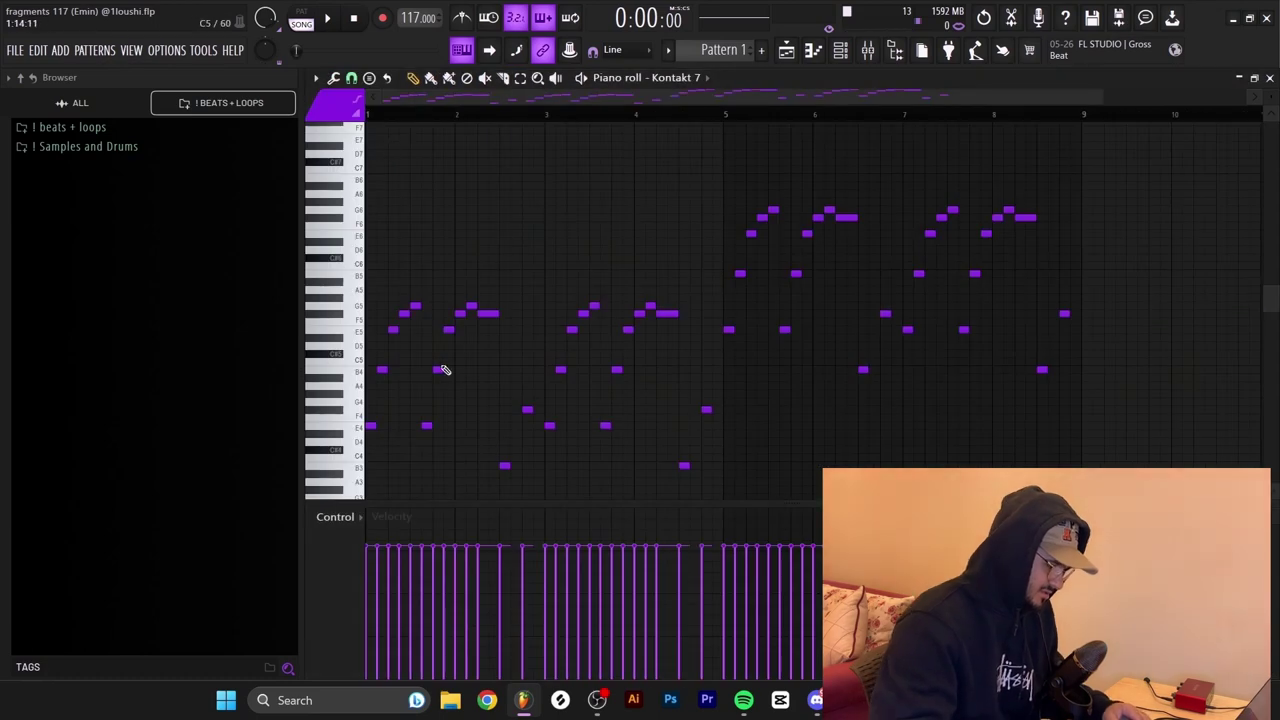
key(Up)
key(Up)
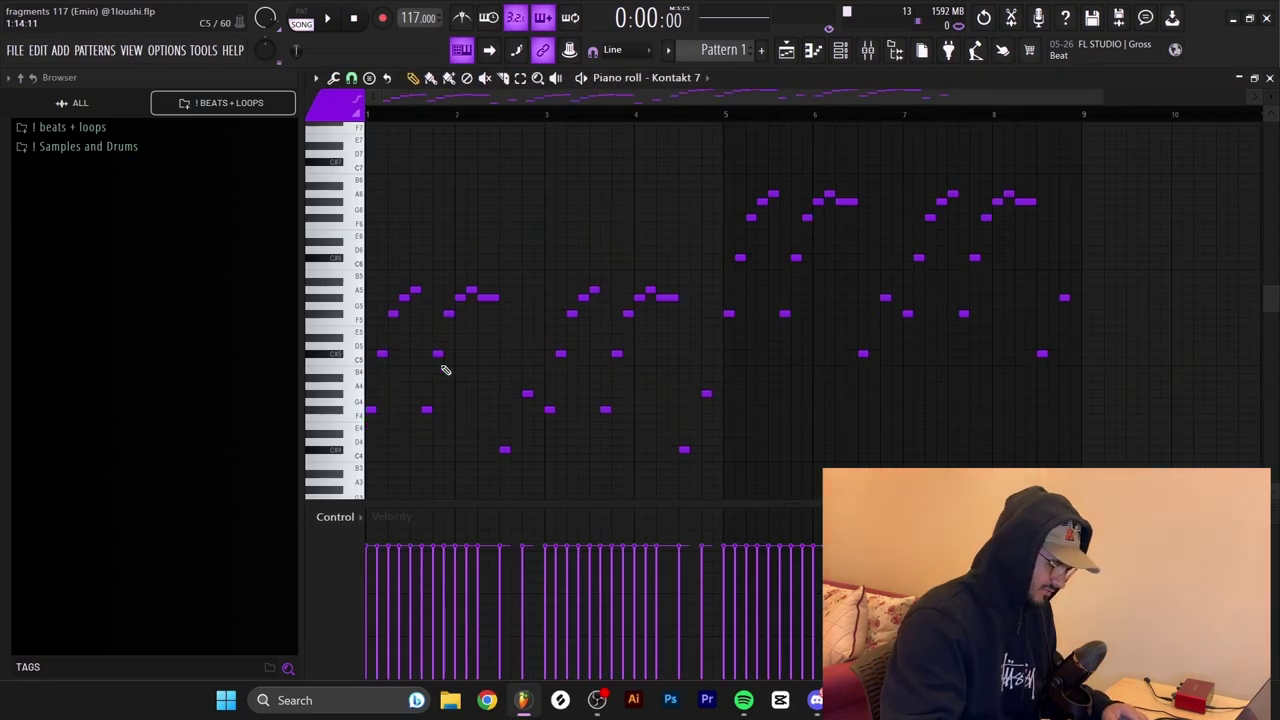
key(Down)
key(Down)
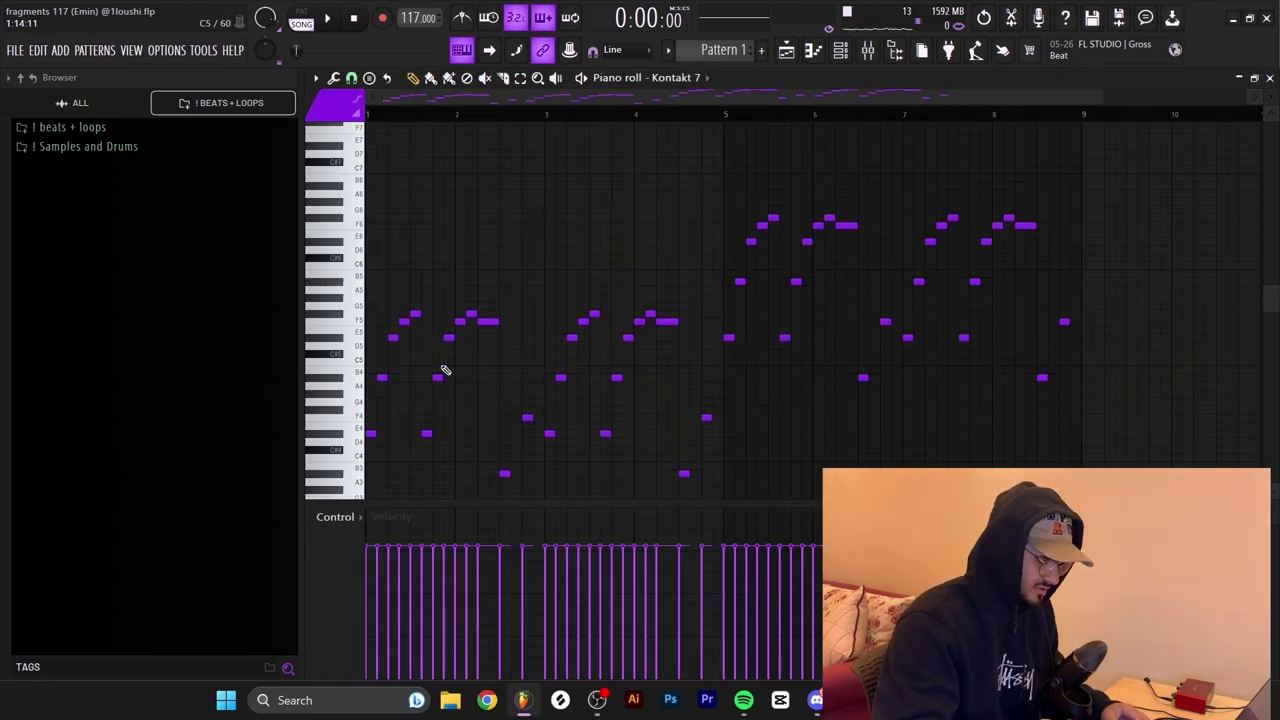
key(F5)
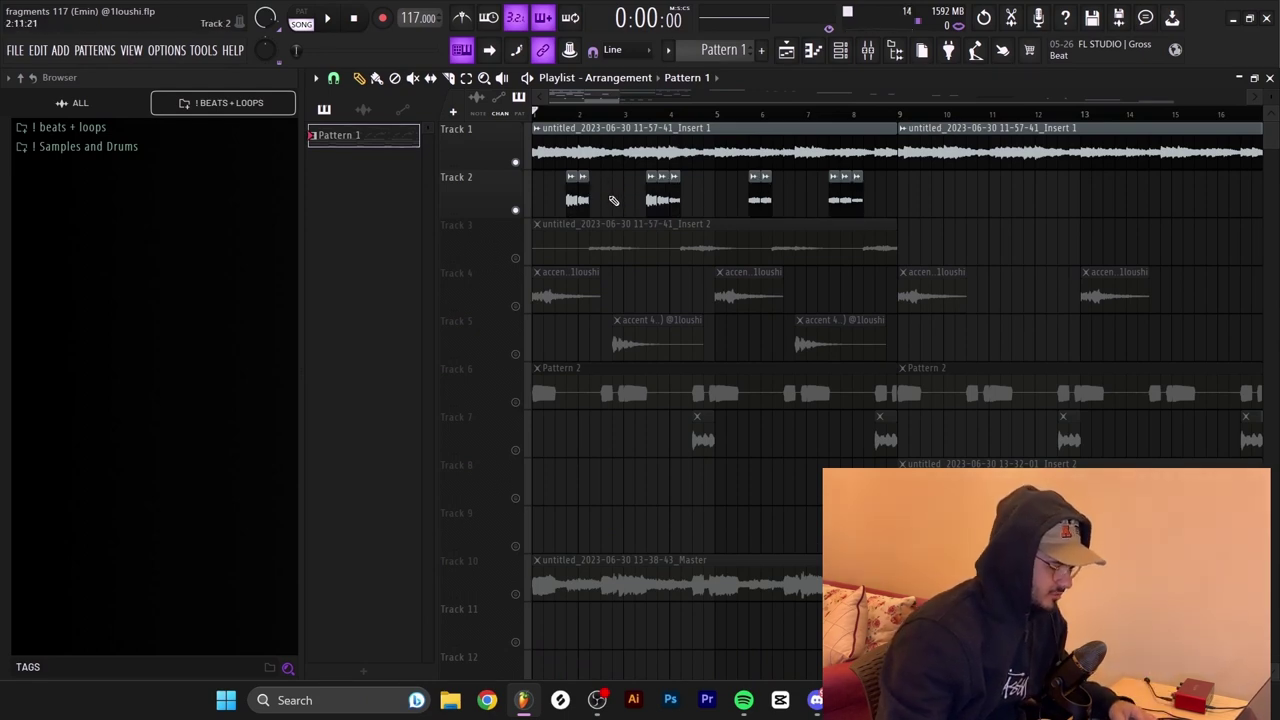
Mute track 2 and delete its first pair of melody chops around the start of bar 2
click(515, 208)
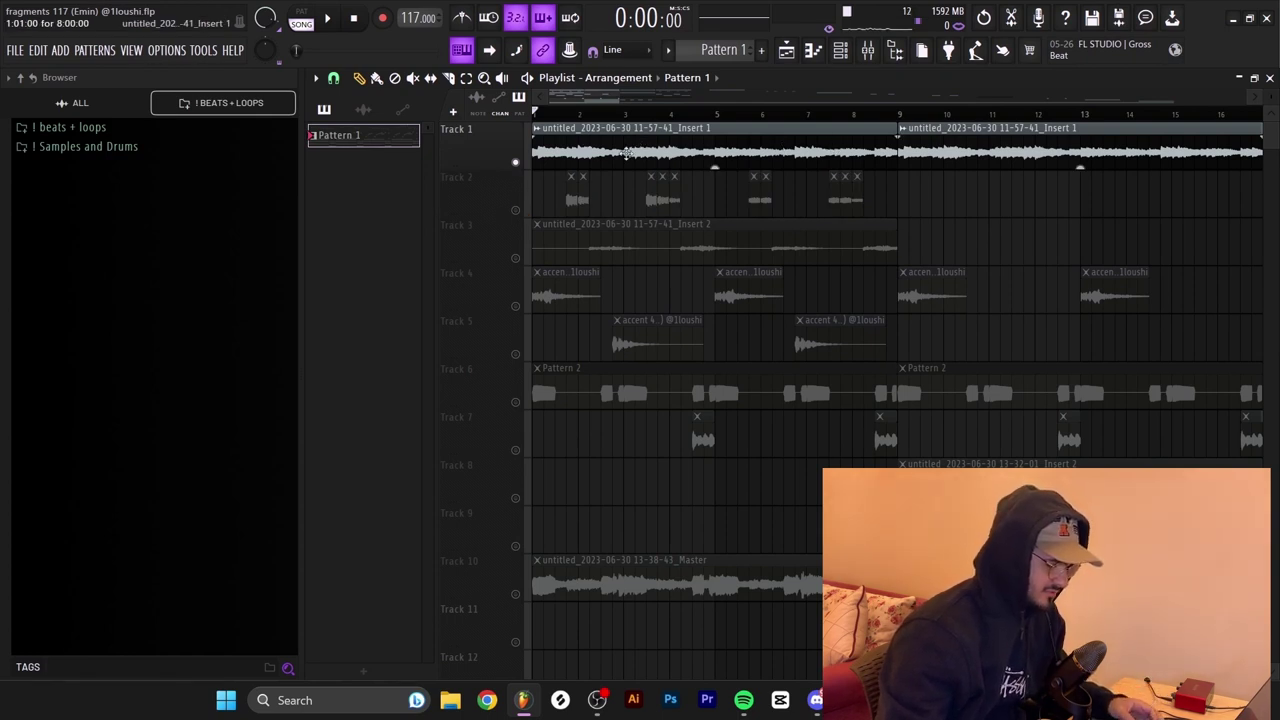
click(570, 113)
scroll(566, 200, up, 2)
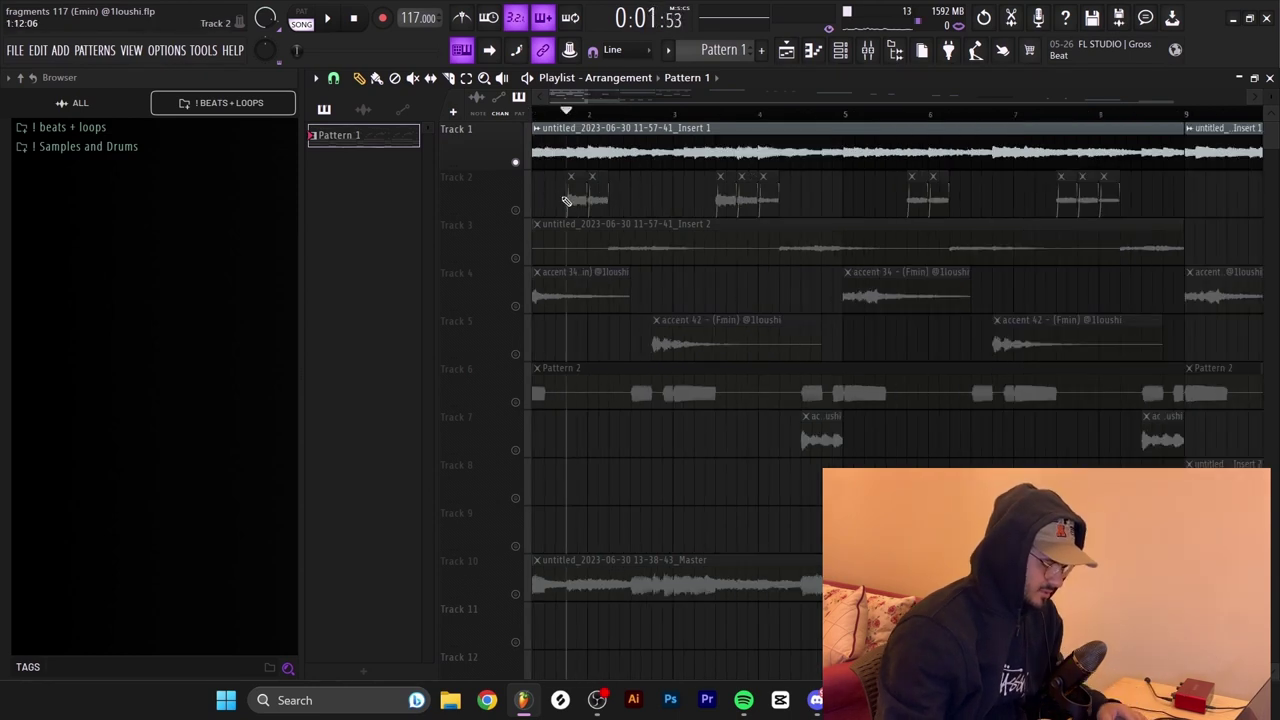
right_click(588, 200)
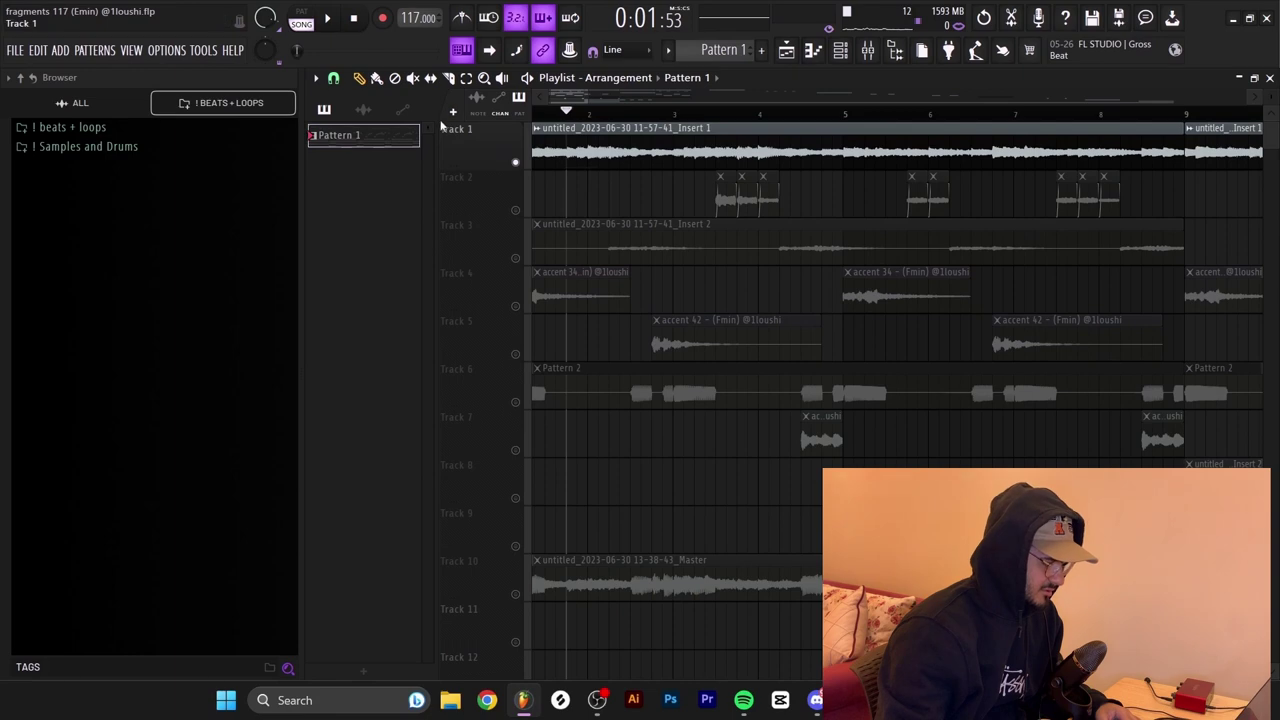
Slice the track 1 melody clip at step 13 of bar 1 and at bar 2, and copy that piece onto track 2
click(570, 166)
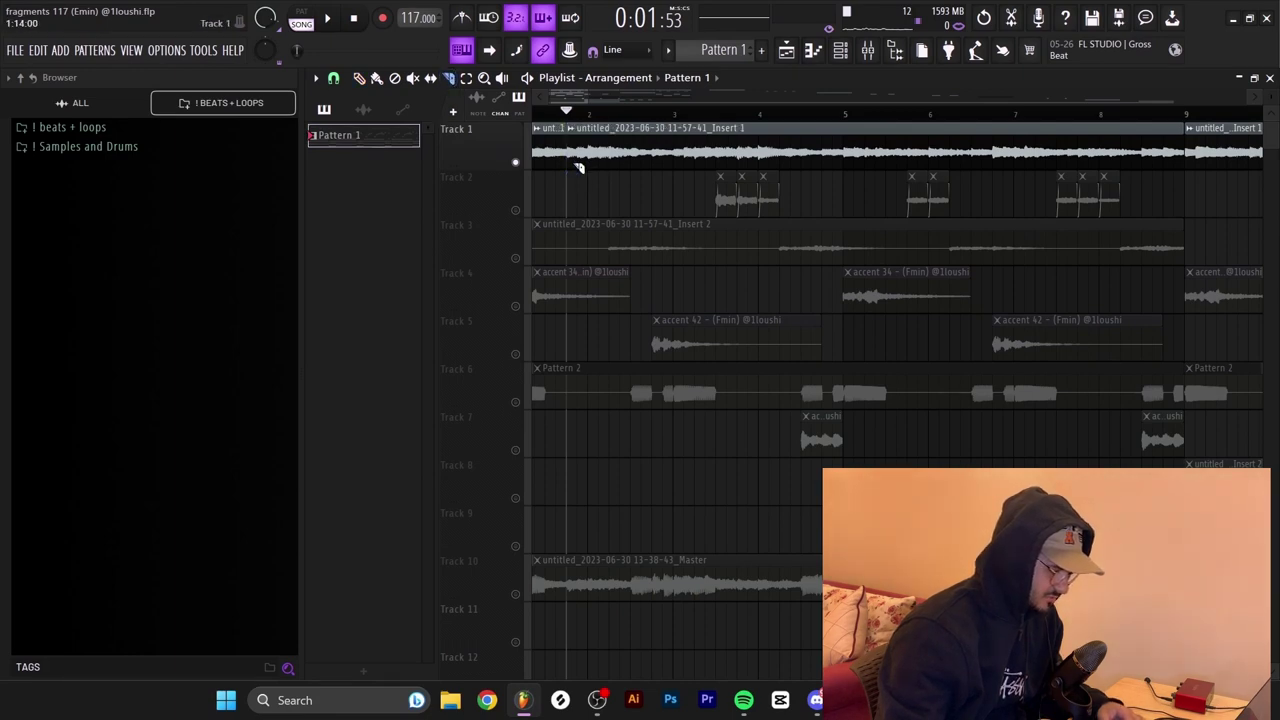
click(590, 168)
click(575, 198)
click(576, 196)
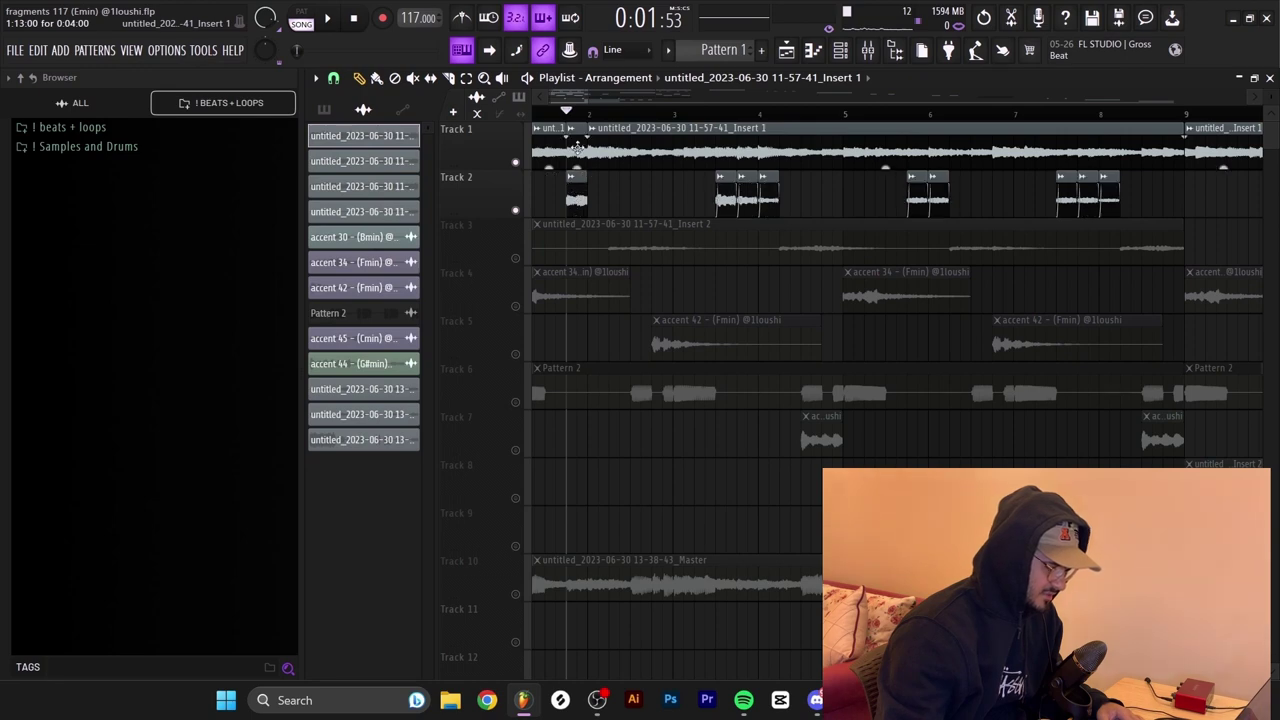
Delete the leftover slices on track 1 and extend the first melody piece back to bar 9
right_click(643, 150)
right_click(586, 152)
drag(567, 140, 1188, 118)
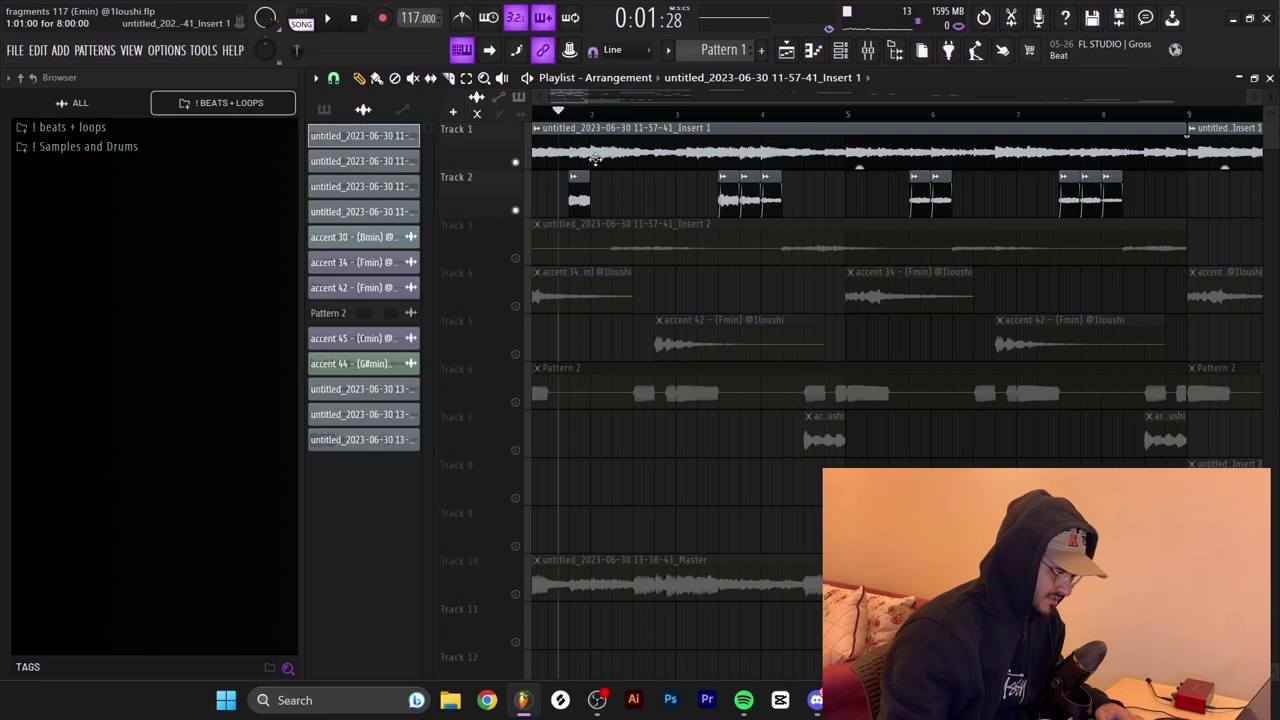
Open the copied slice's channel settings, preview its full sample and close the settings
double_click(578, 197)
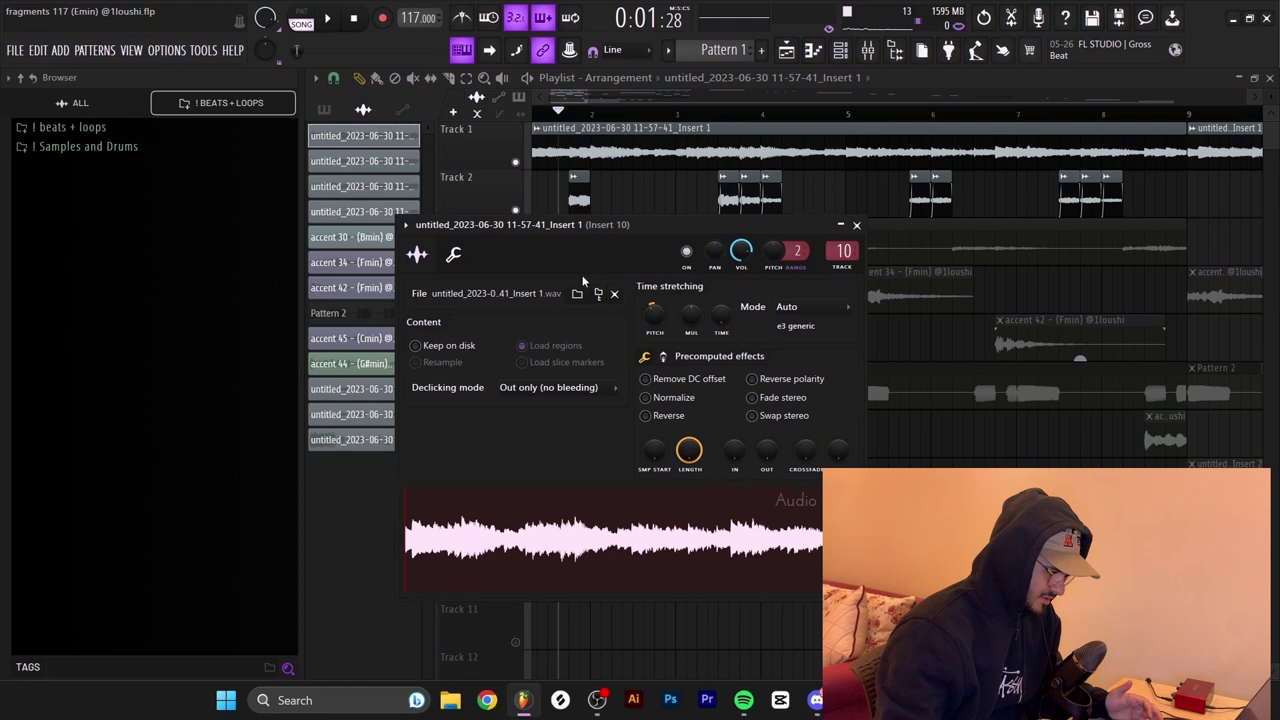
double_click(580, 197)
double_click(580, 197)
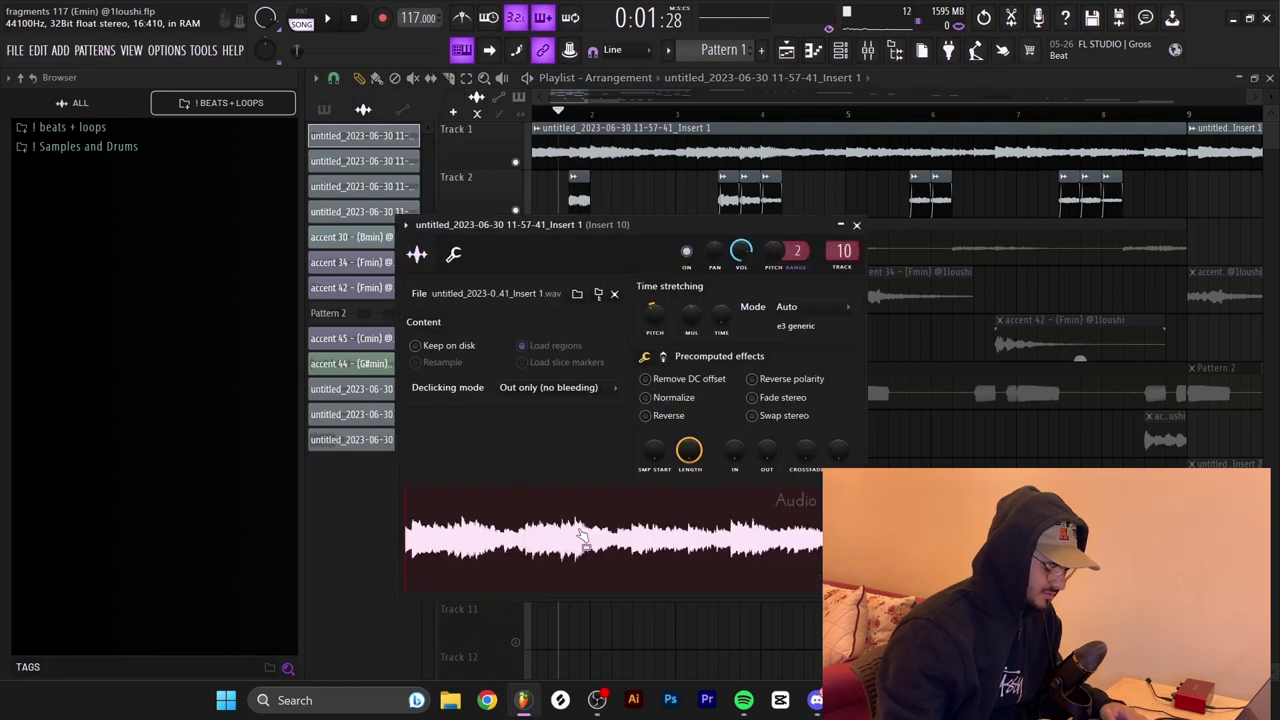
click(856, 225)
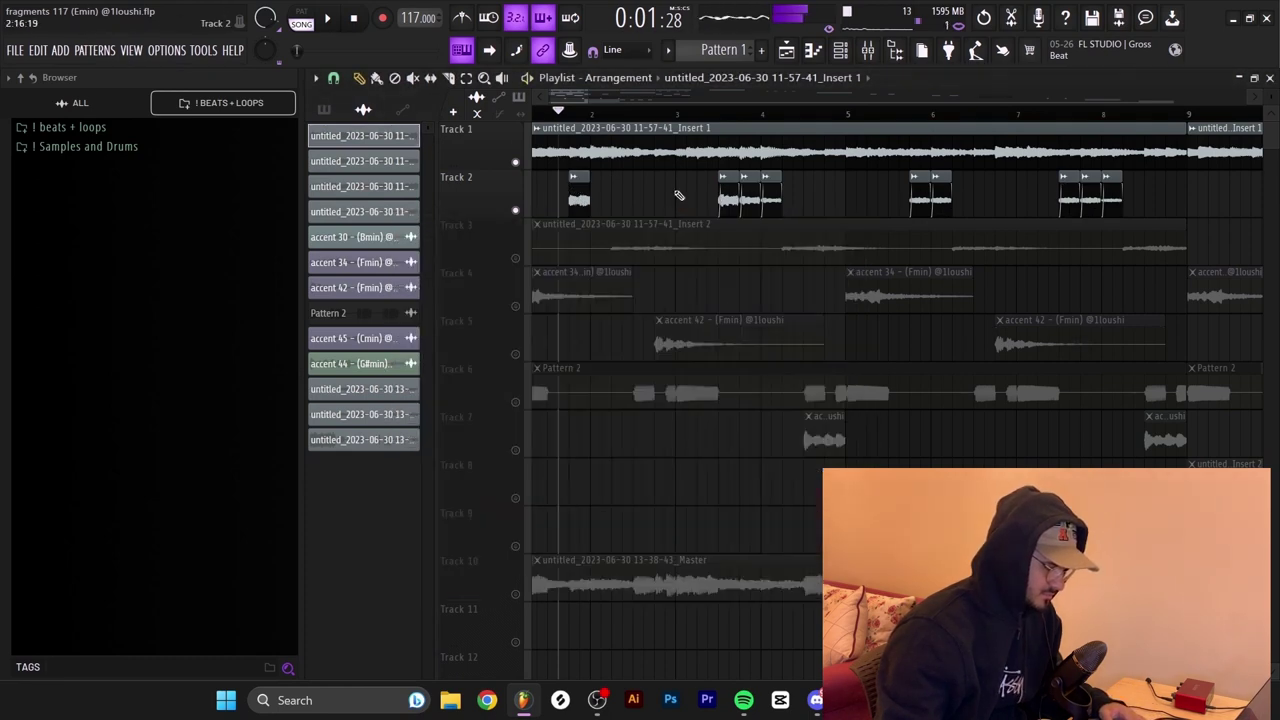
click(574, 180)
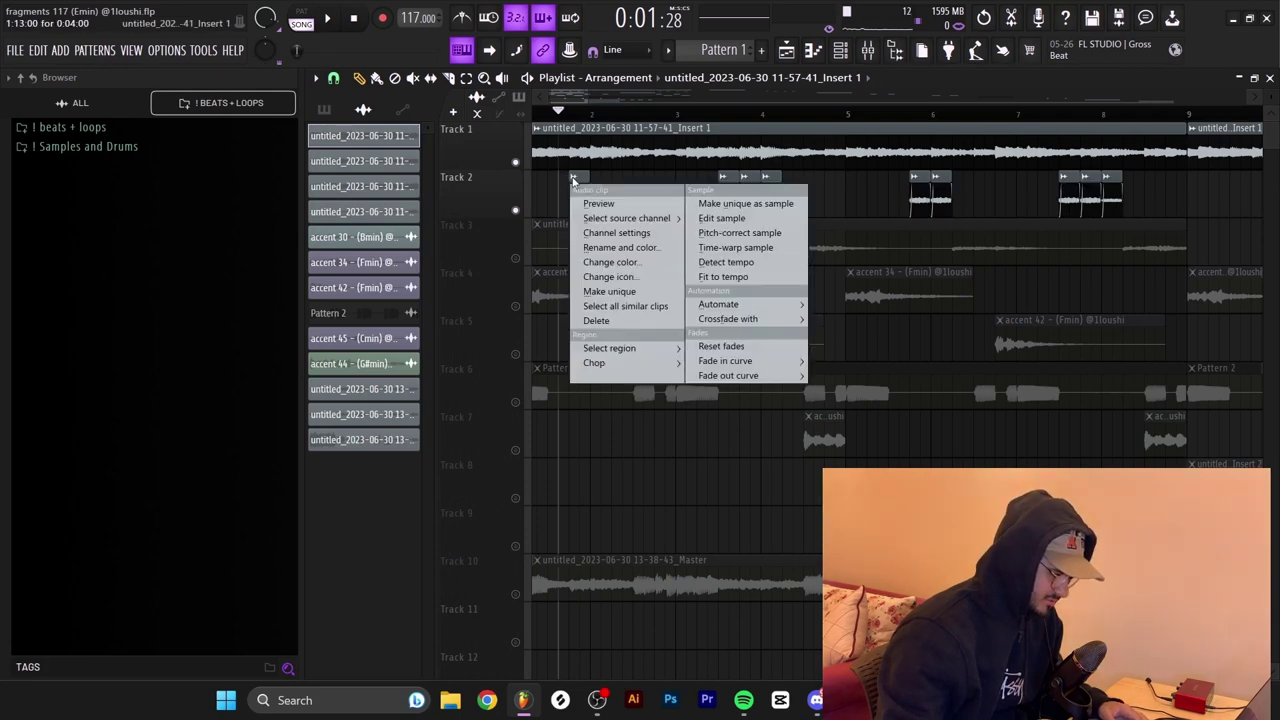
click(750, 205)
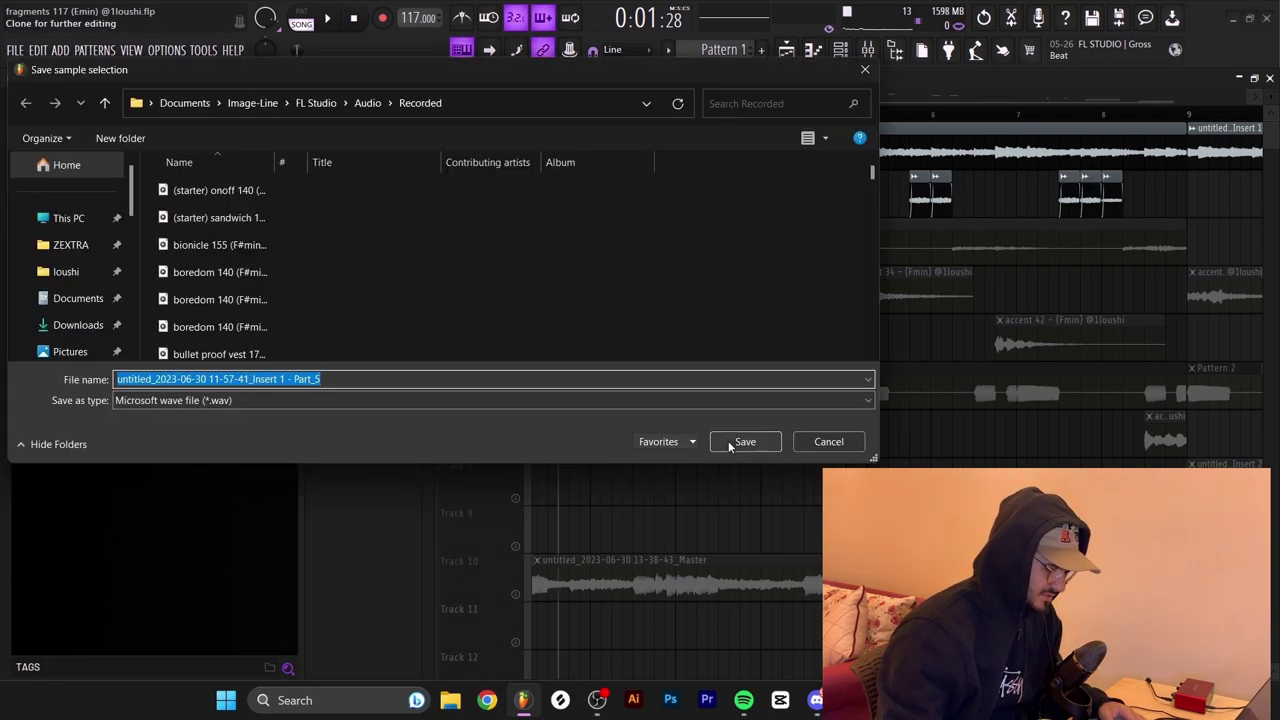
click(743, 440)
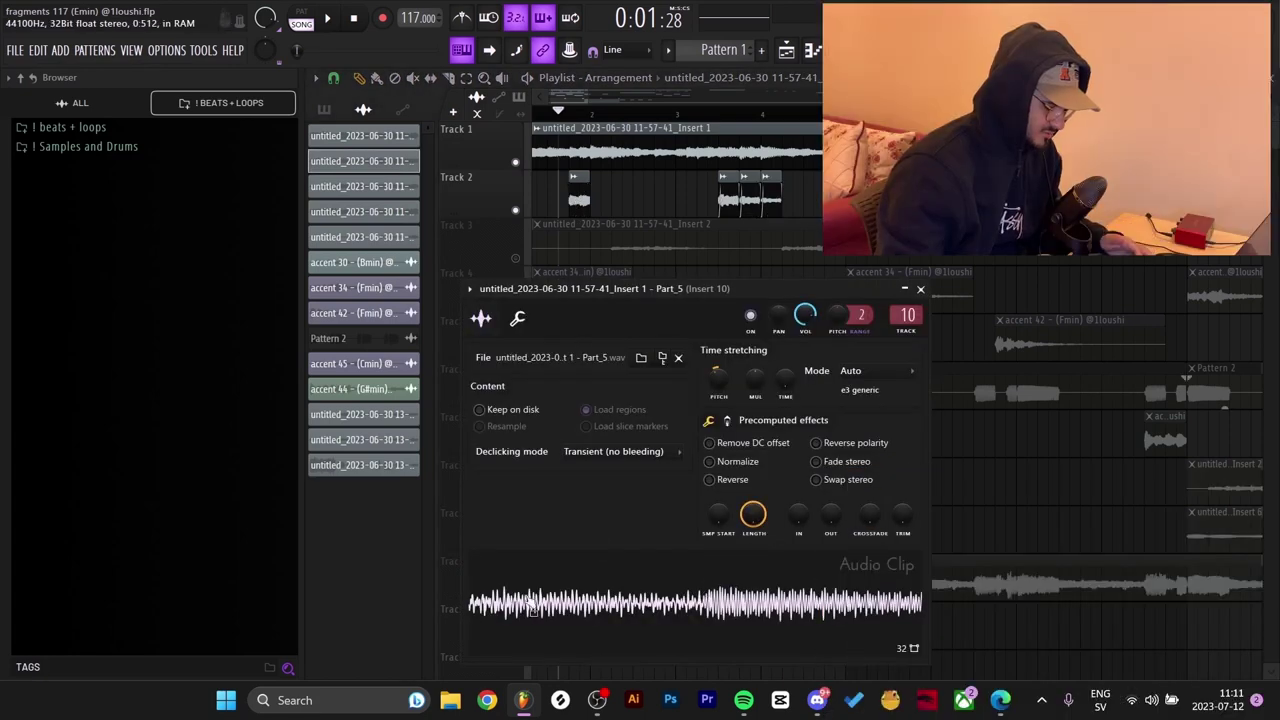
Raise the time-stretching pitch of the Part_5 sample, preview it, and reverse the sample
click(712, 601)
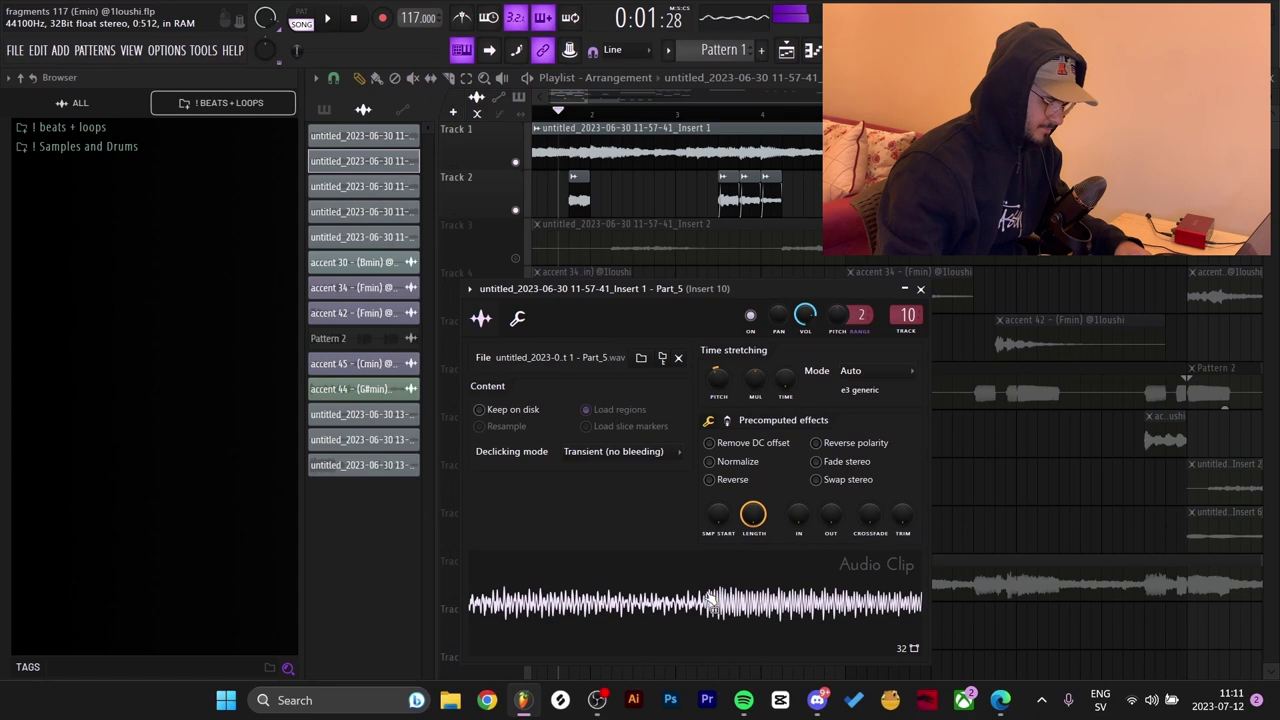
drag(718, 378, 718, 436)
key(Escape)
double_click(578, 199)
click(628, 612)
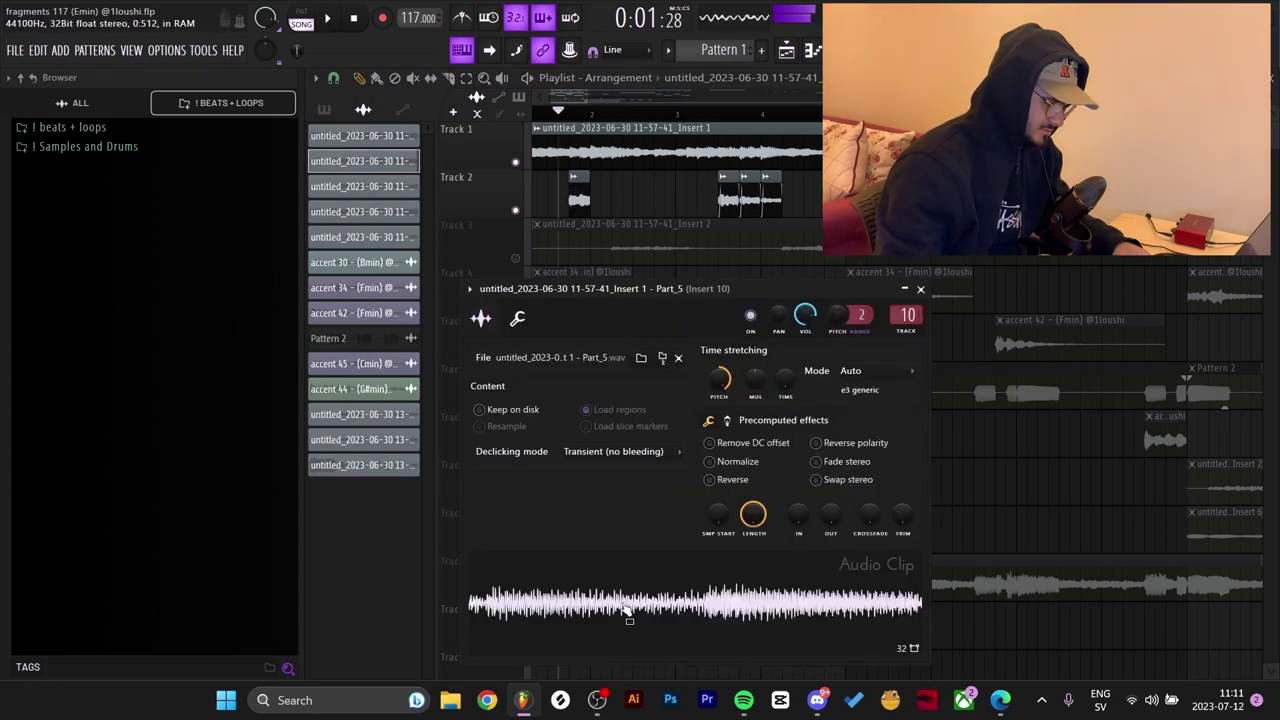
click(712, 479)
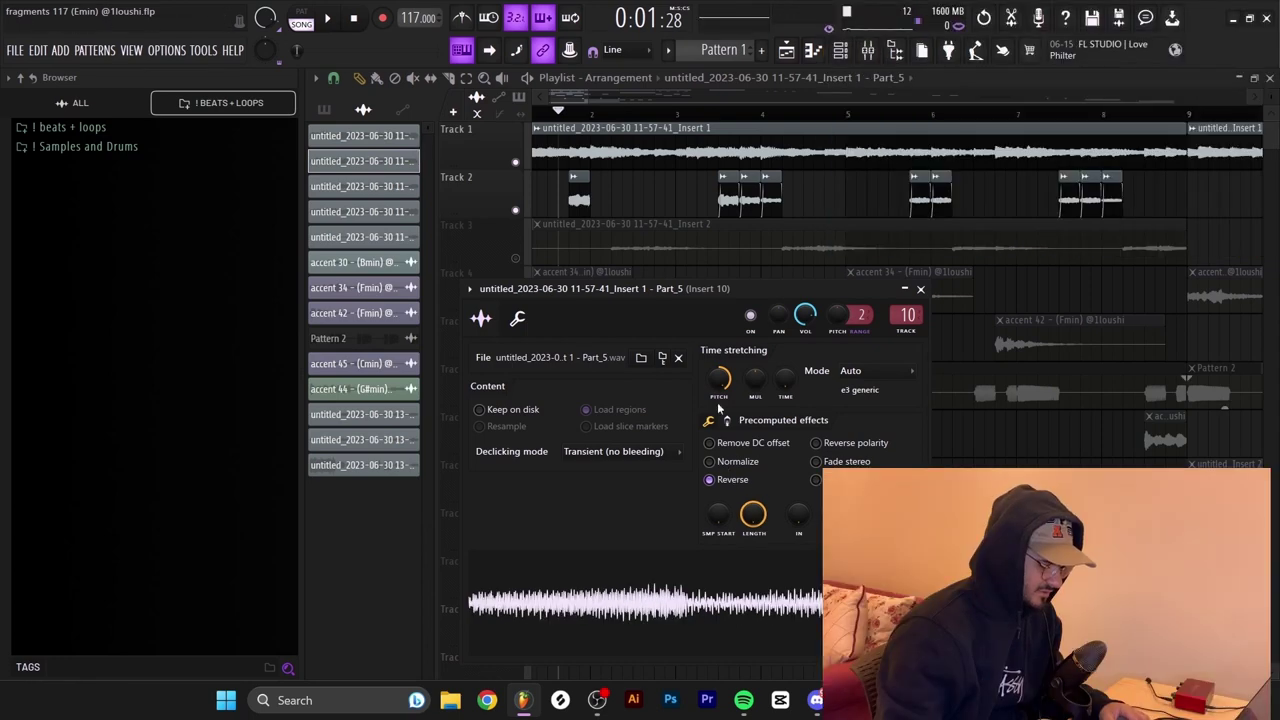
key(Escape)
Shorten the reversed Part_5 clip to two steps with short fades and duplicate it directly behind itself up to bar 2
drag(634, 206, 532, 200)
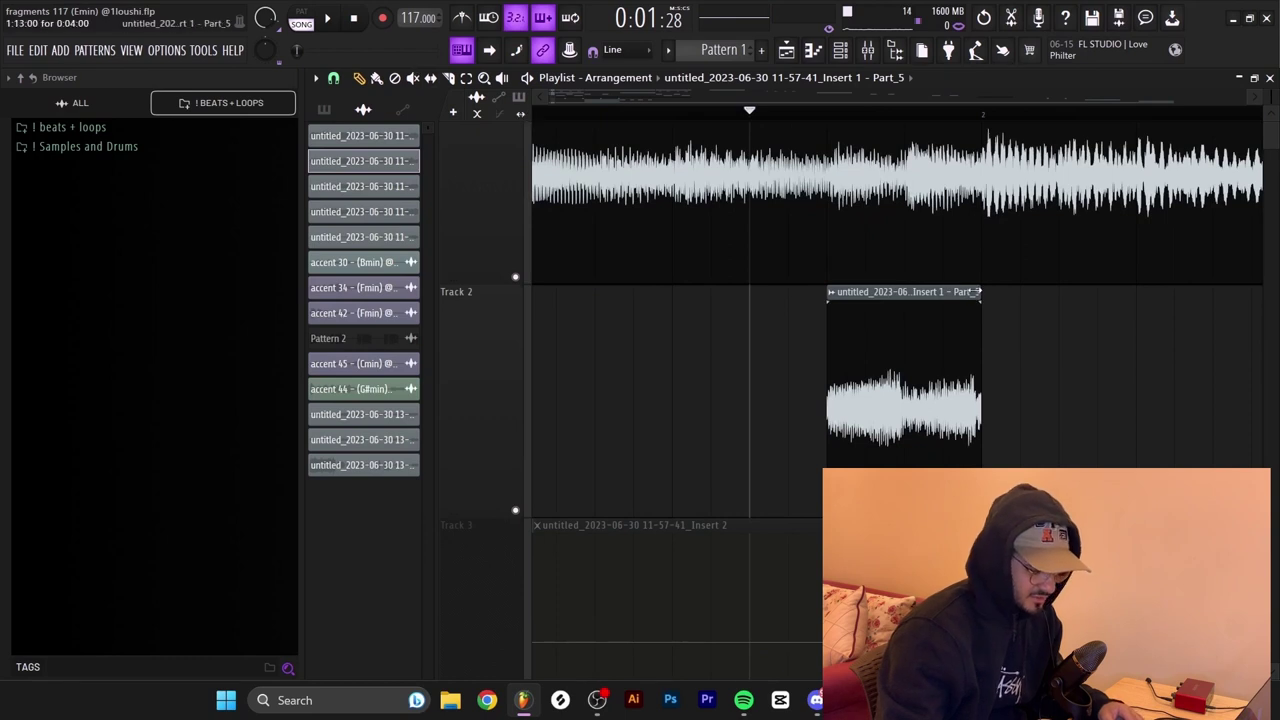
double_click(871, 331)
click(790, 595)
key(Escape)
key(ctrl+b)
drag(1071, 376, 869, 357)
scroll(877, 355, up, 2)
scroll(931, 345, up, 1)
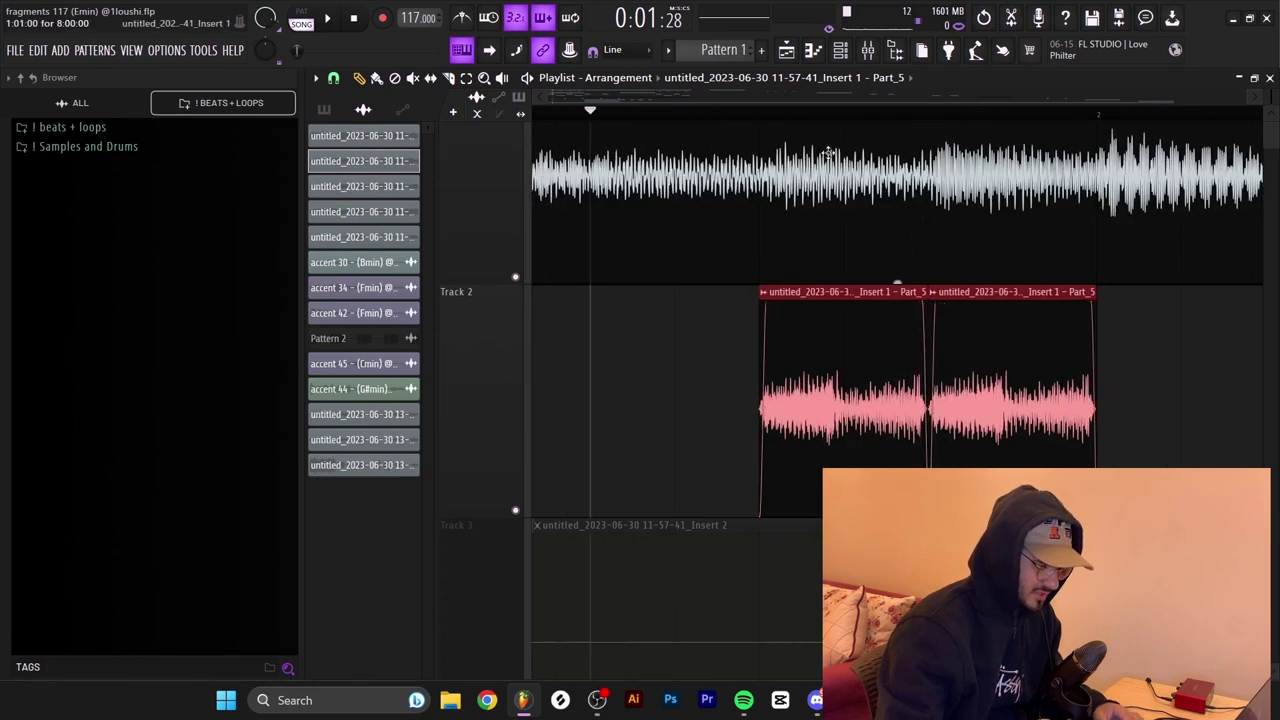
Play the two Part_5 chops with the melody and delete both from track 2
scroll(869, 275, down, 3)
key(space)
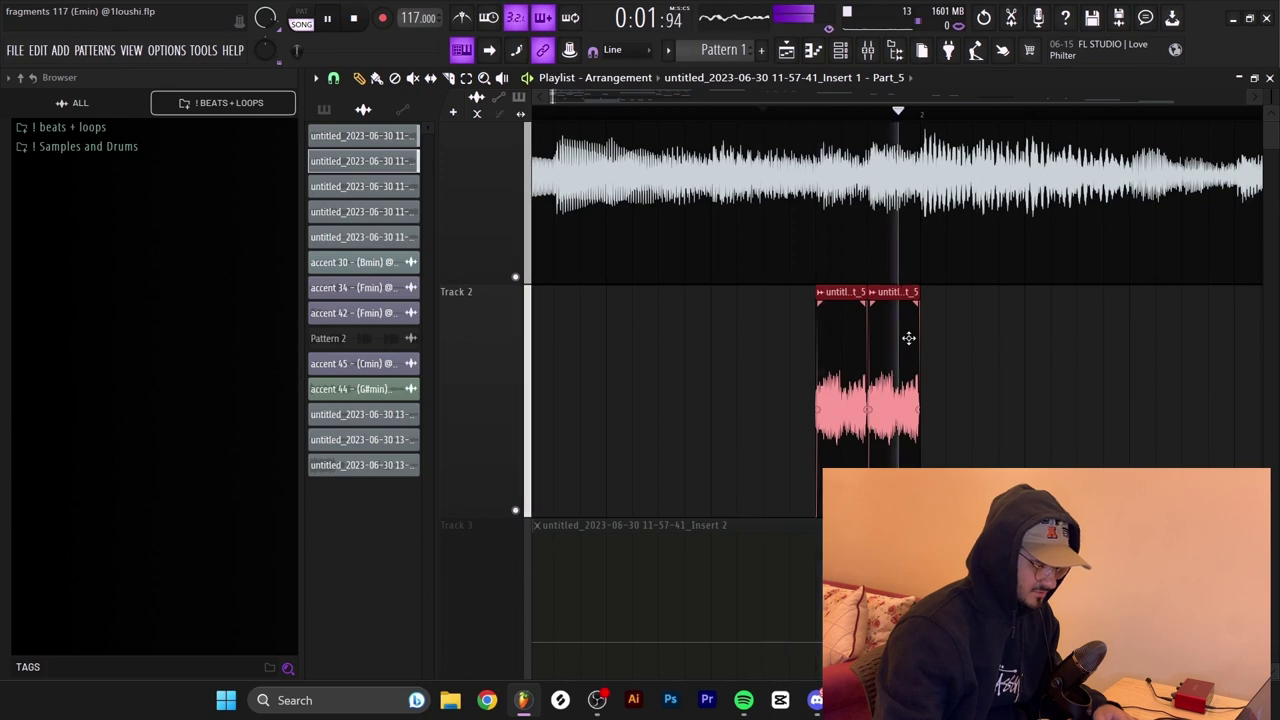
key(space)
ctrl+right_click(949, 374)
scroll(540, 345, up, 6)
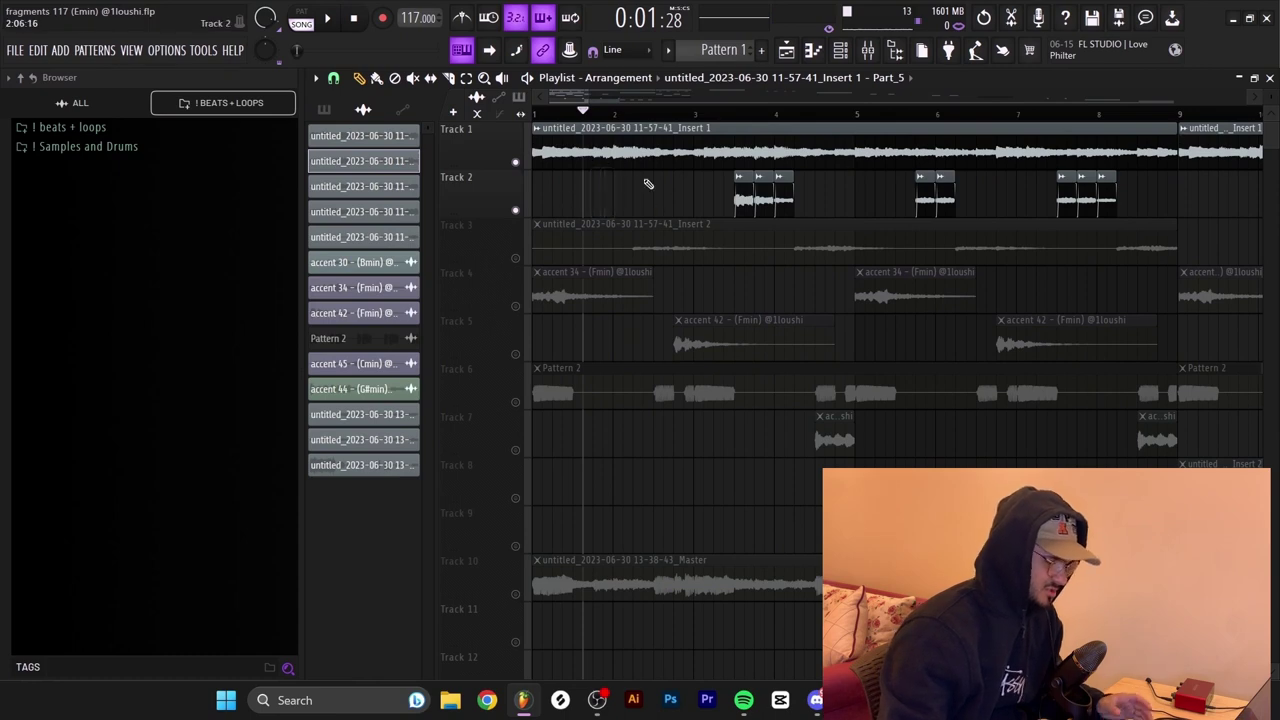
Listen to the track 2 chops together with the melody, and on their own with track 1 muted
click(728, 114)
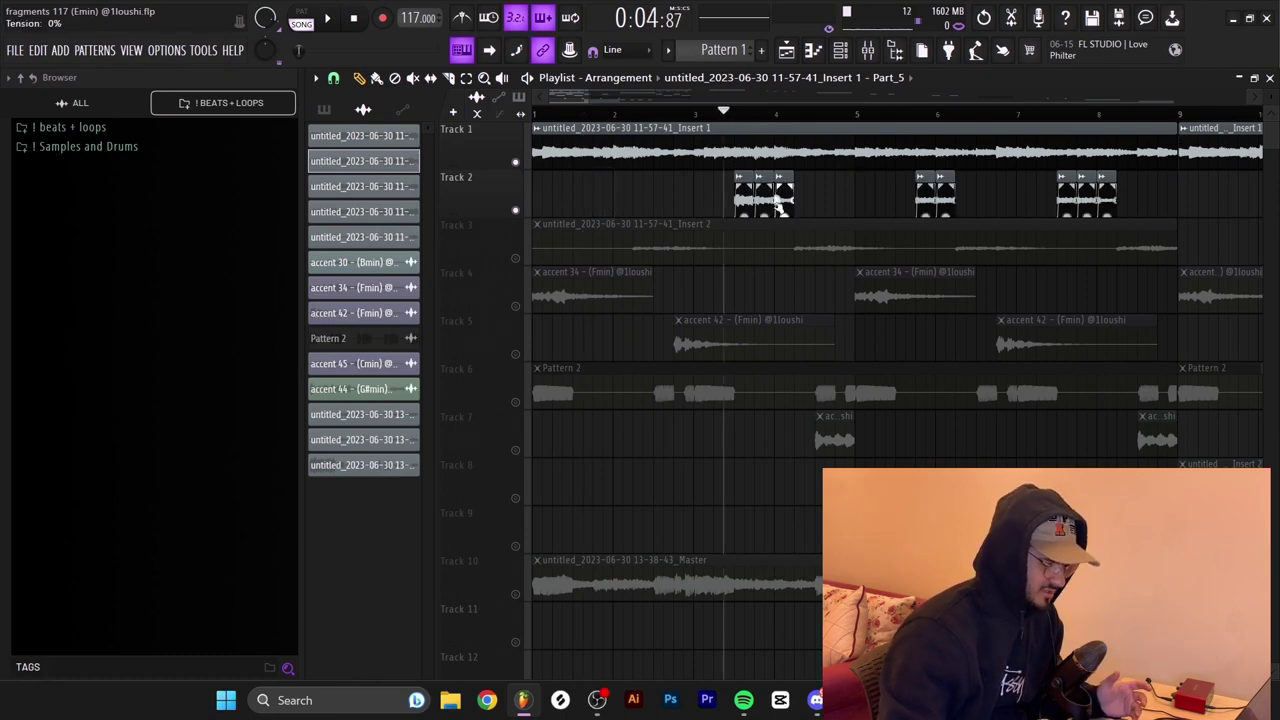
key(space)
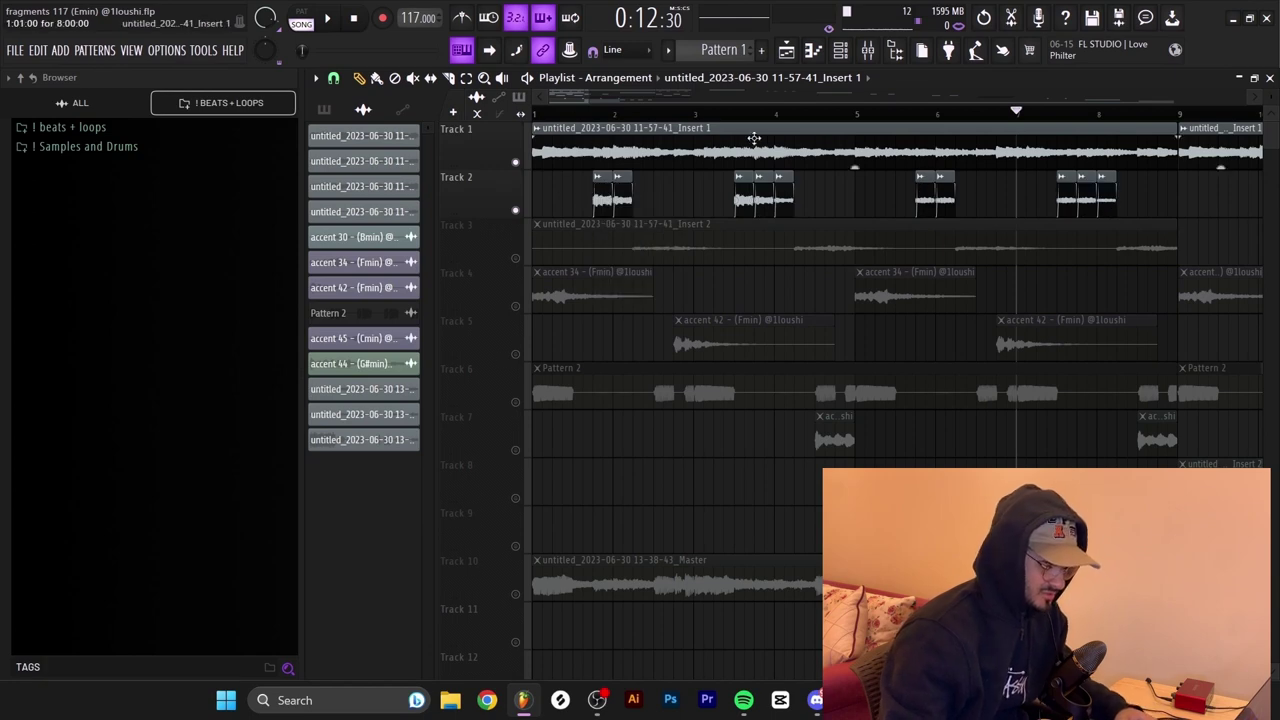
click(594, 113)
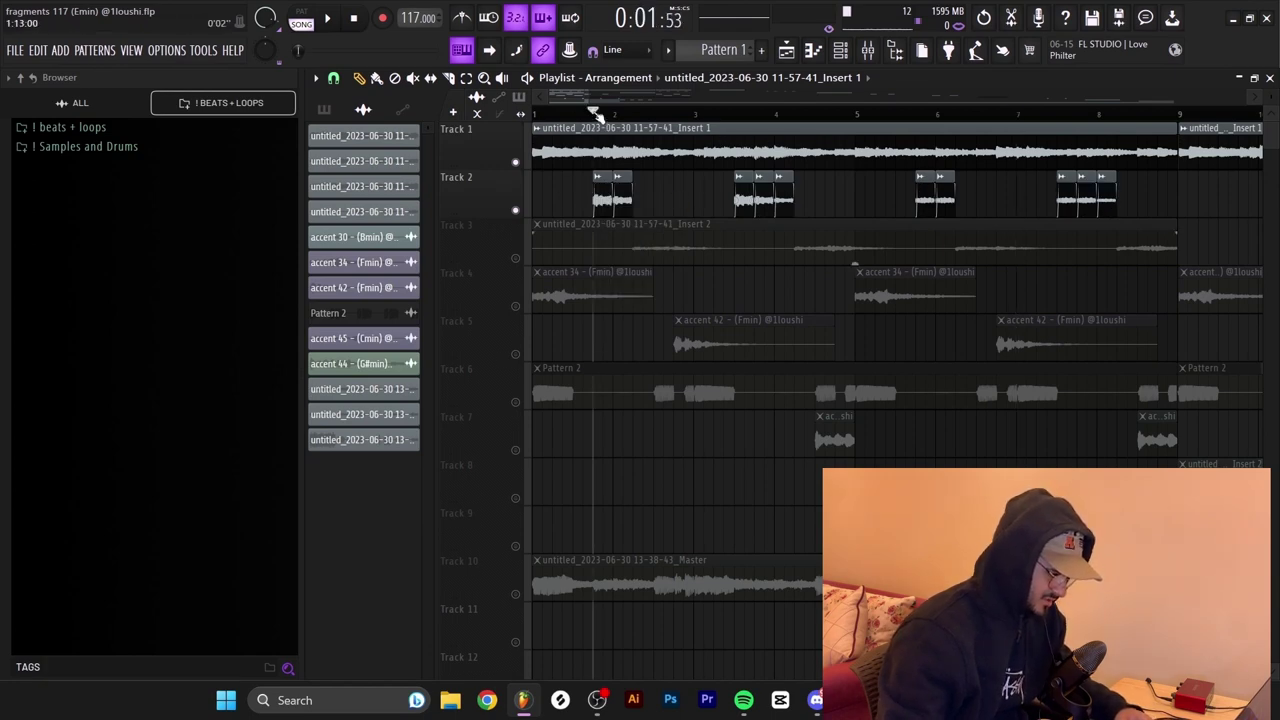
click(515, 162)
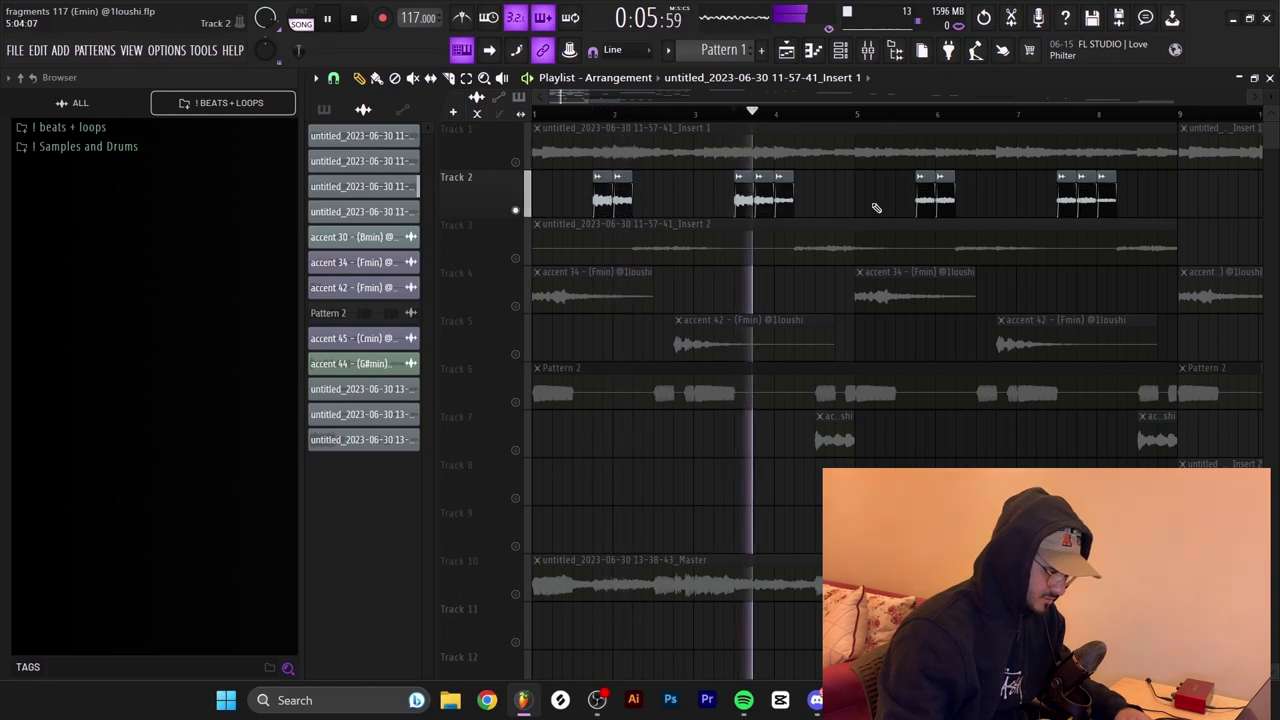
key(space)
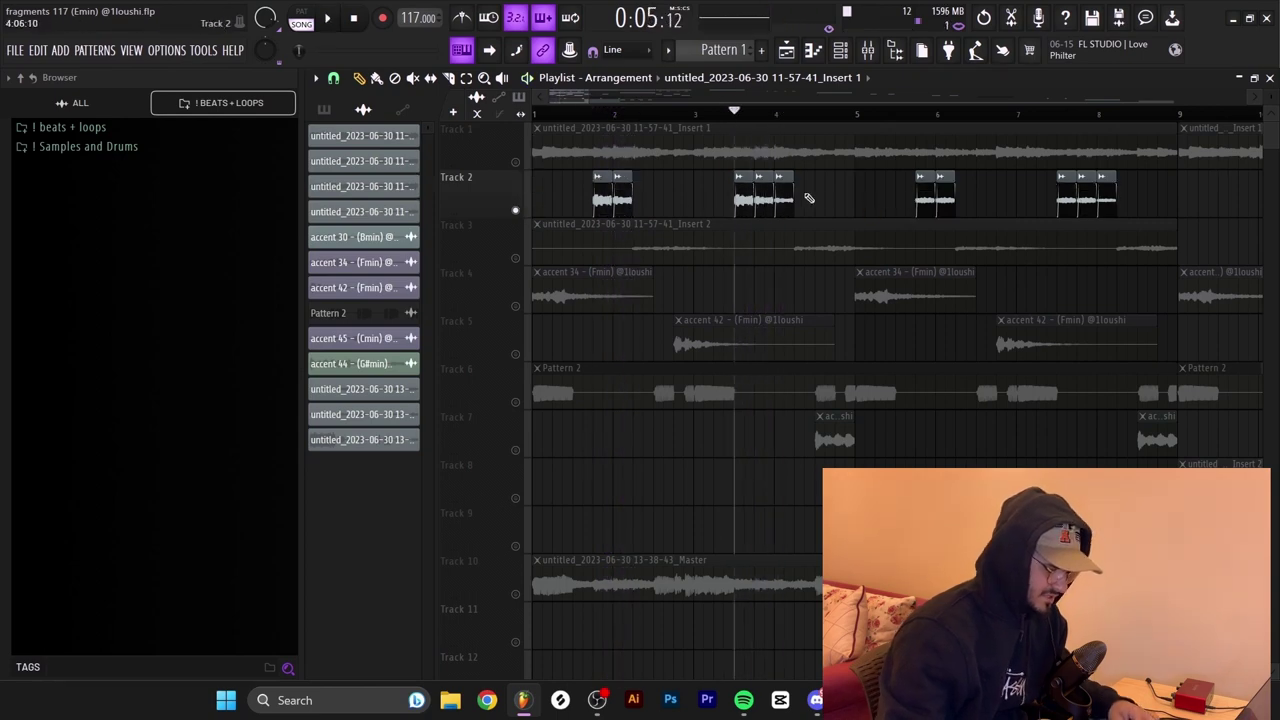
Examine the fades and levels of the track 2 chops, and play tracks 1 and 2 together from the start
scroll(588, 246, up, 5)
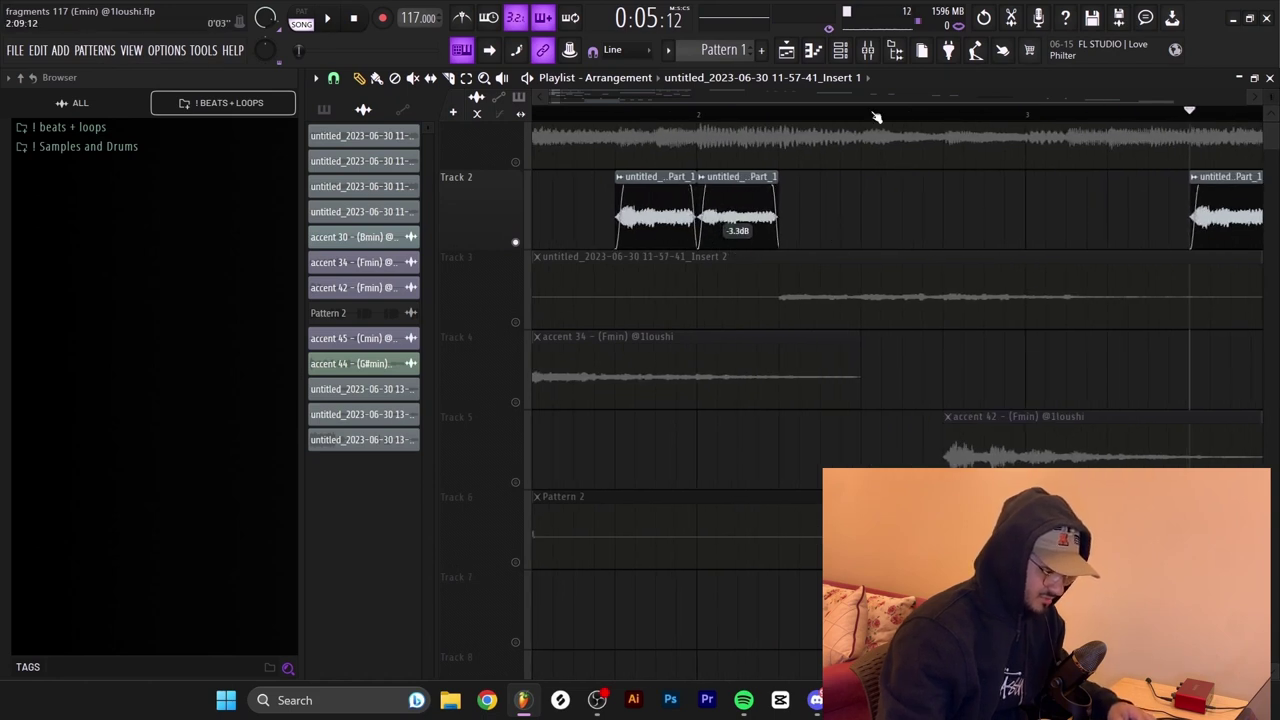
scroll(870, 112, down, 5)
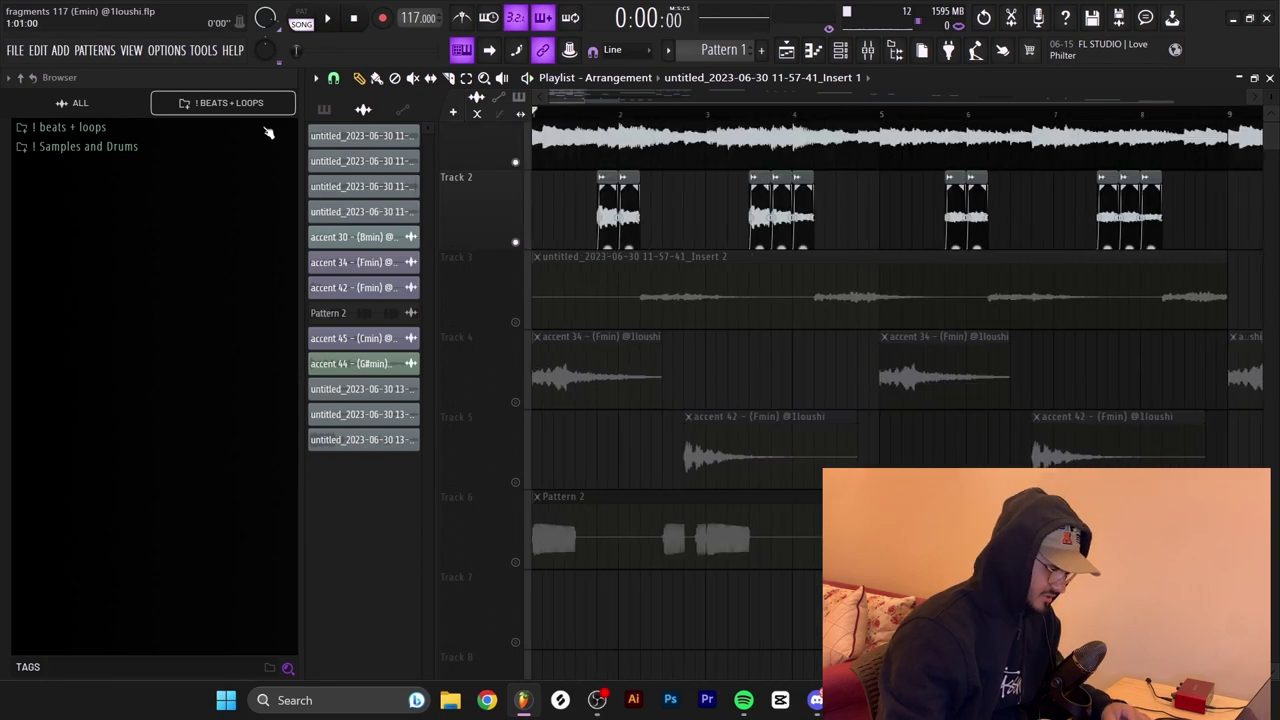
scroll(779, 213, up, 1)
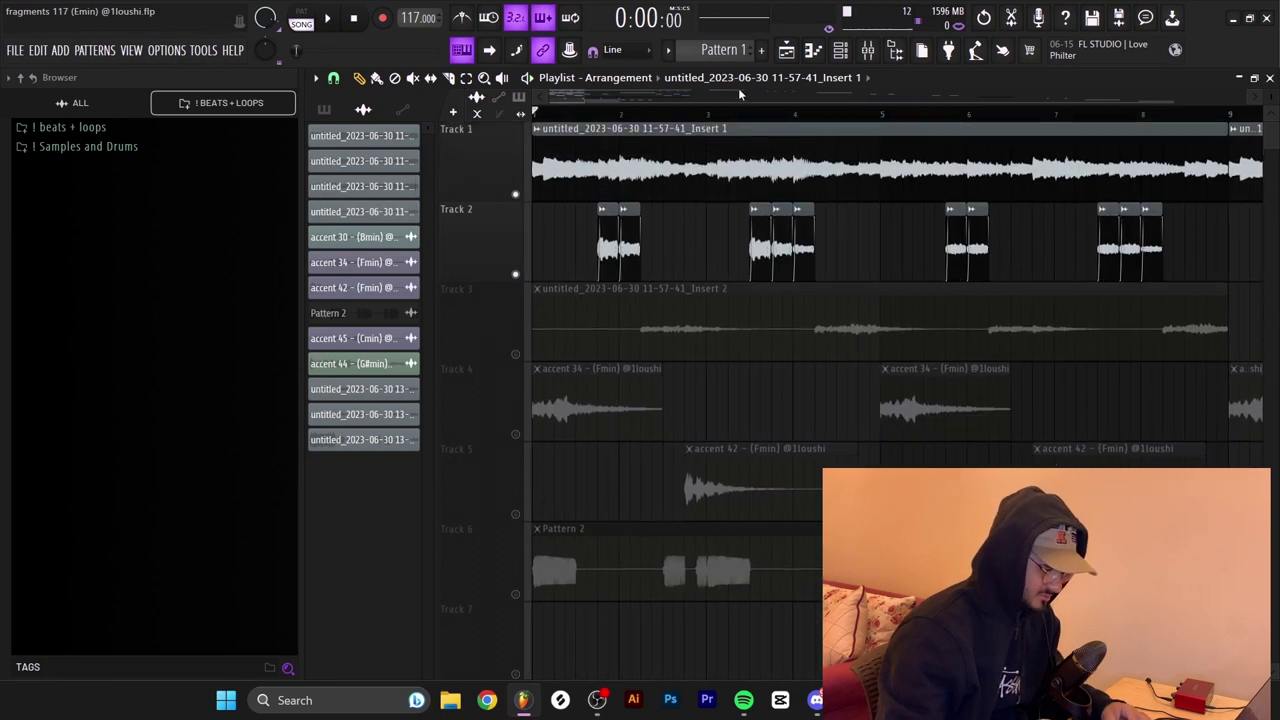
key(space)
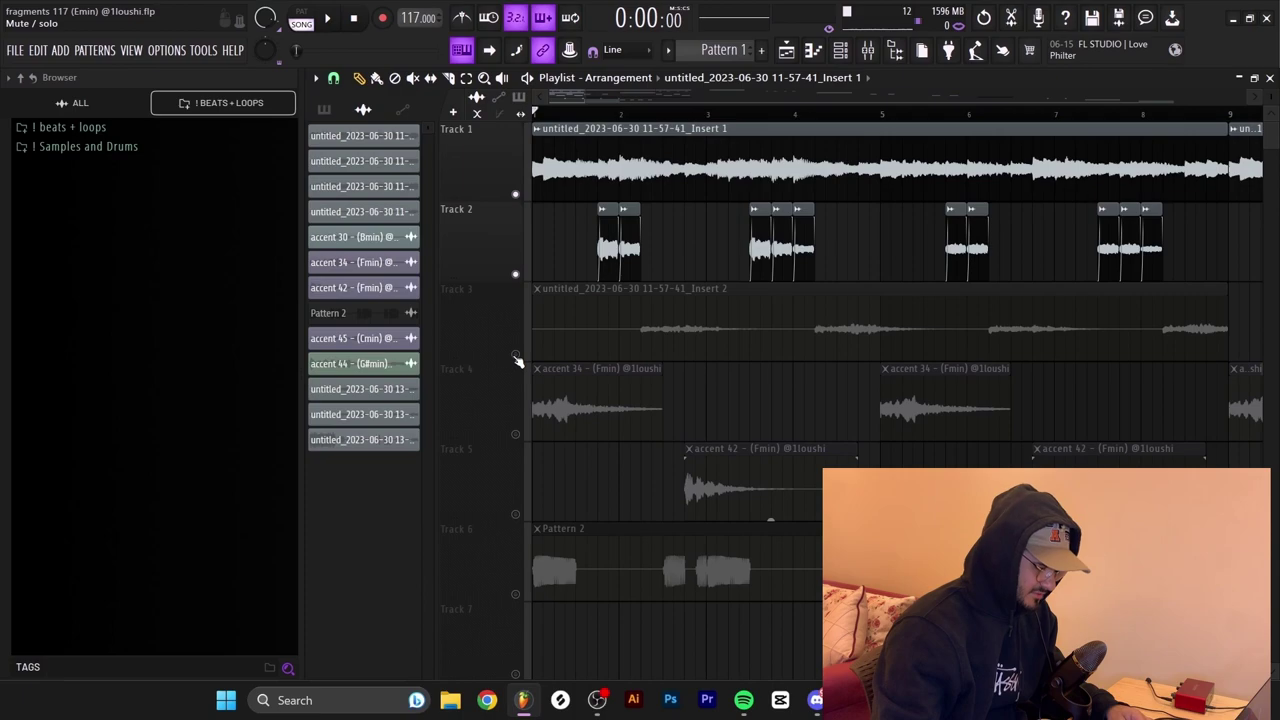
Solo track 3 in the playlist and listen to its counter-melody clip on its own
right_click(516, 356)
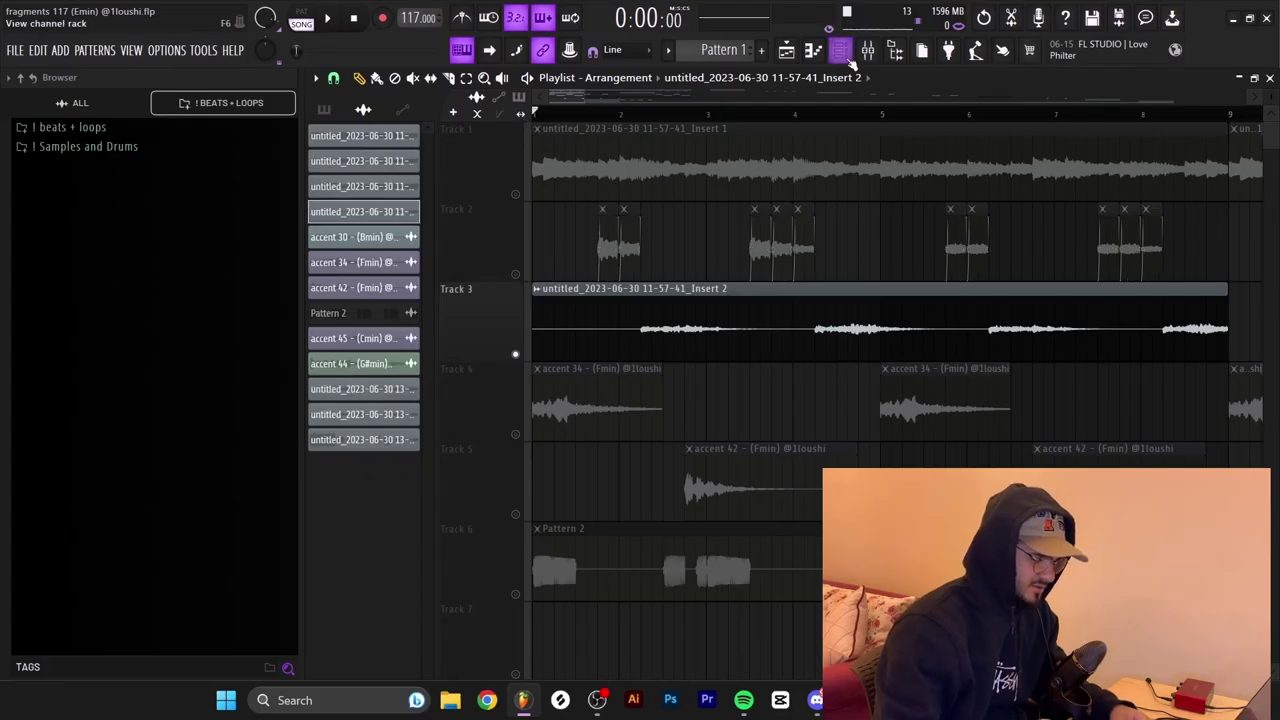
key(space)
key(space)
Solo the Cradle The Prince channel and open its instrument to examine the layer and effect settings
click(847, 57)
right_click(319, 169)
click(336, 179)
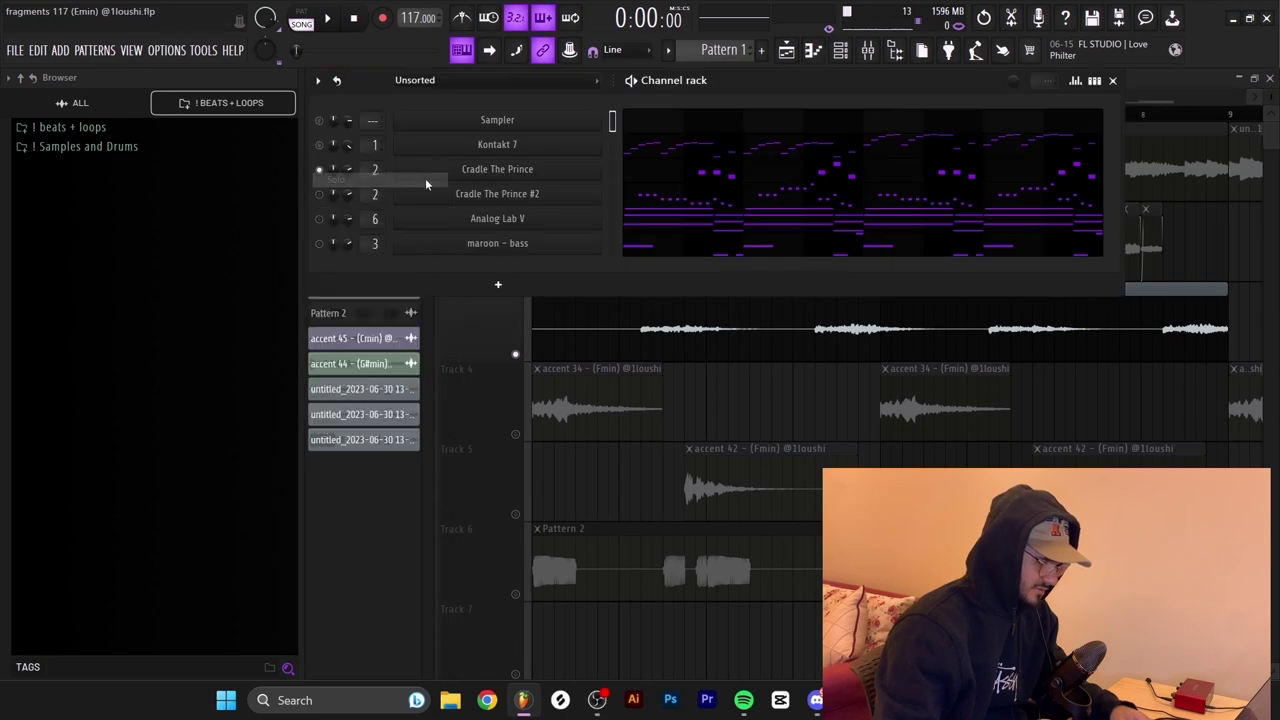
click(466, 172)
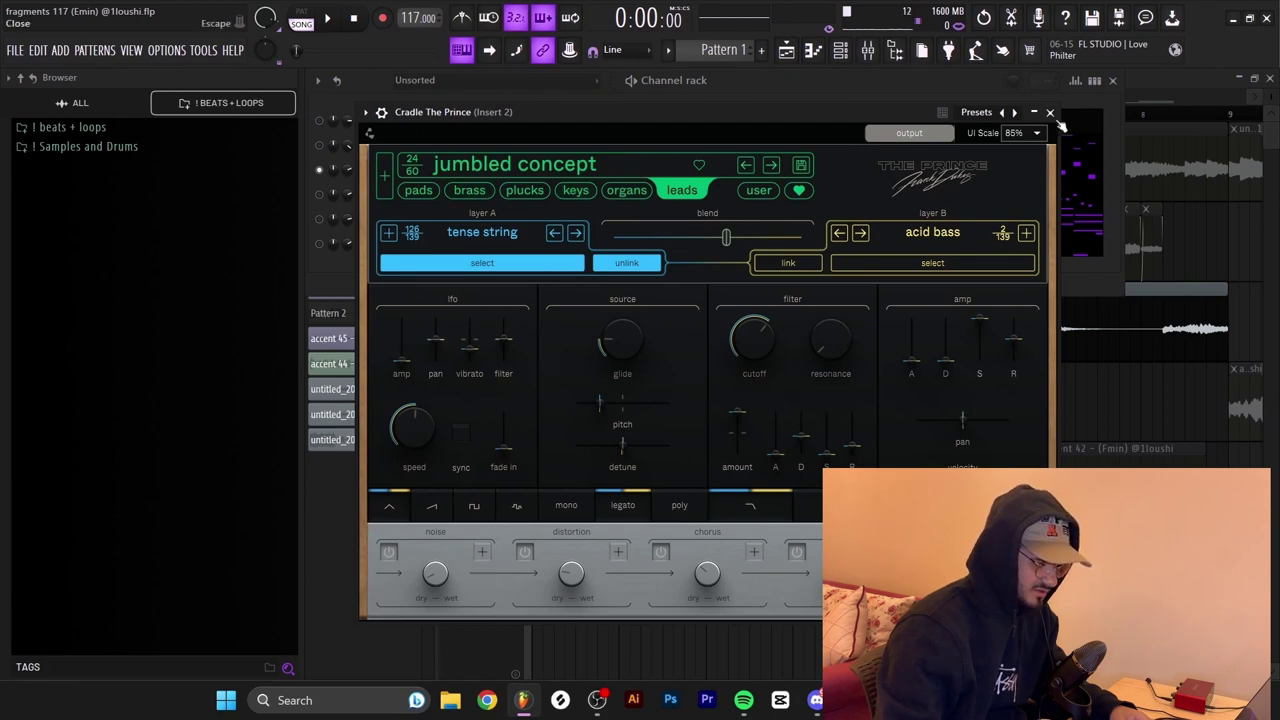
Raise the middle note of the bar 4 three-note group to B6 in Cradle The Prince's piano roll and play from there
key(F7)
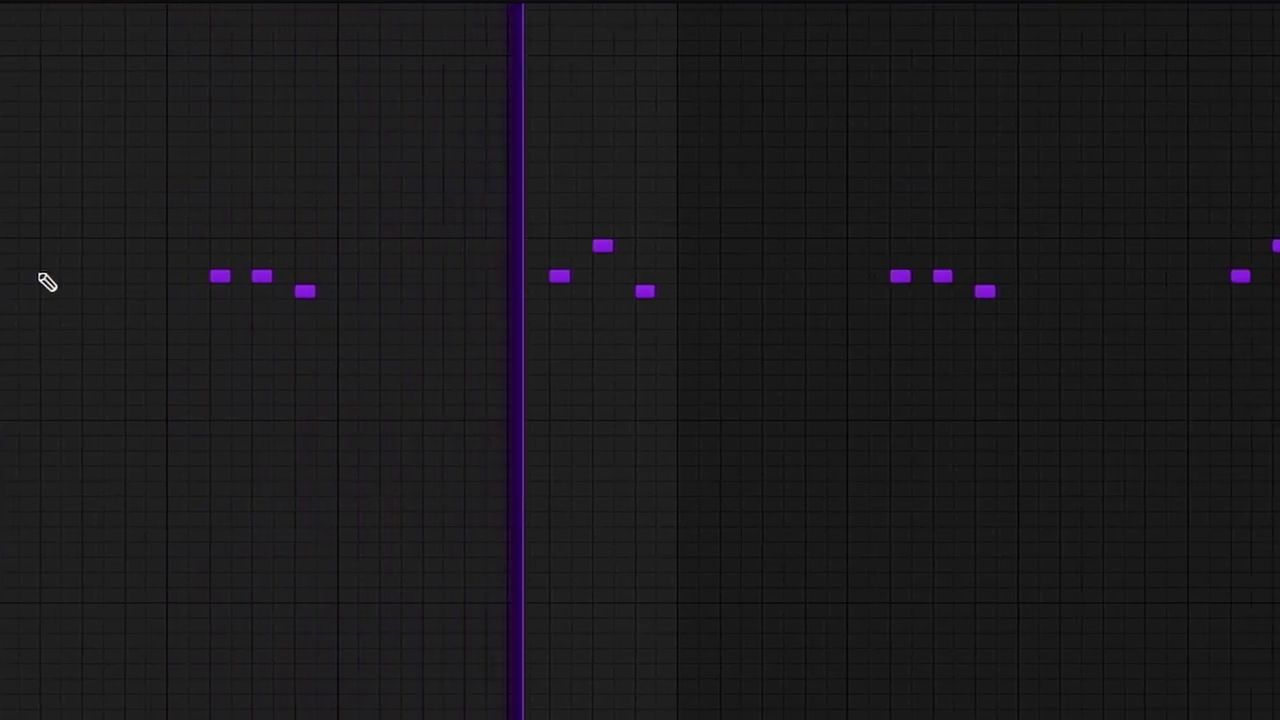
key(space)
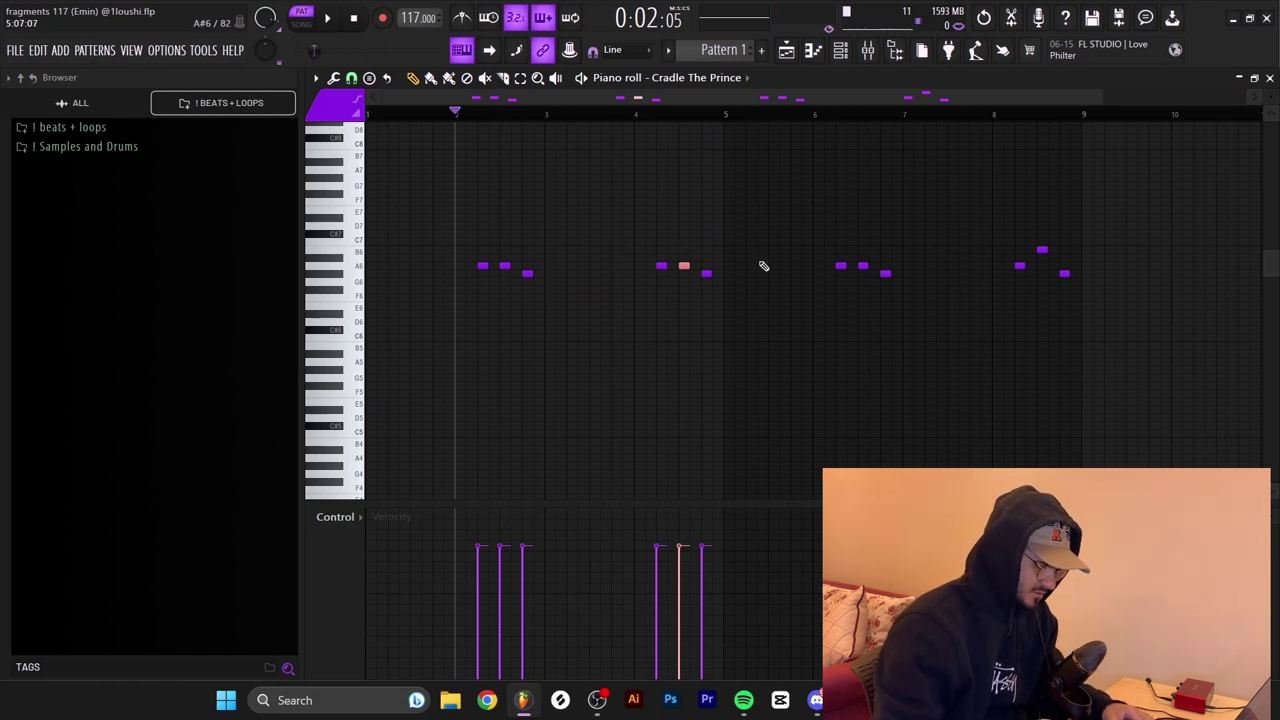
key(Up)
click(650, 113)
key(space)
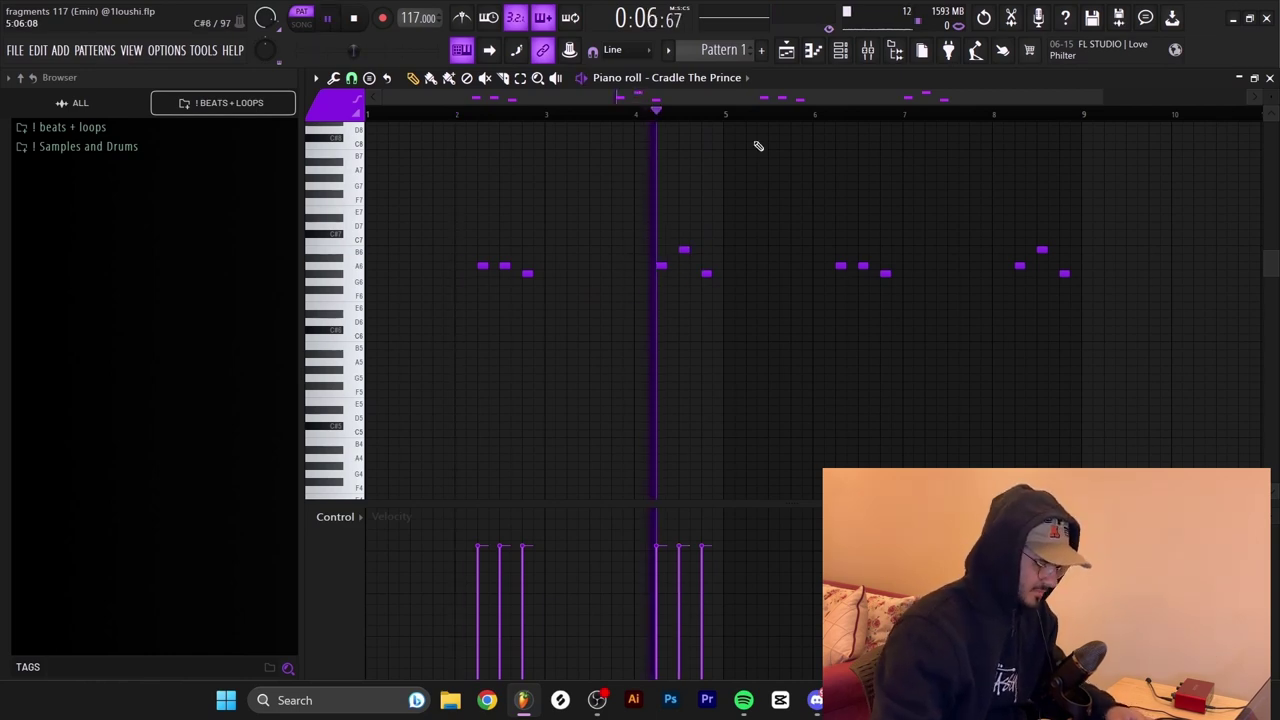
key(space)
scroll(532, 212, up, 1)
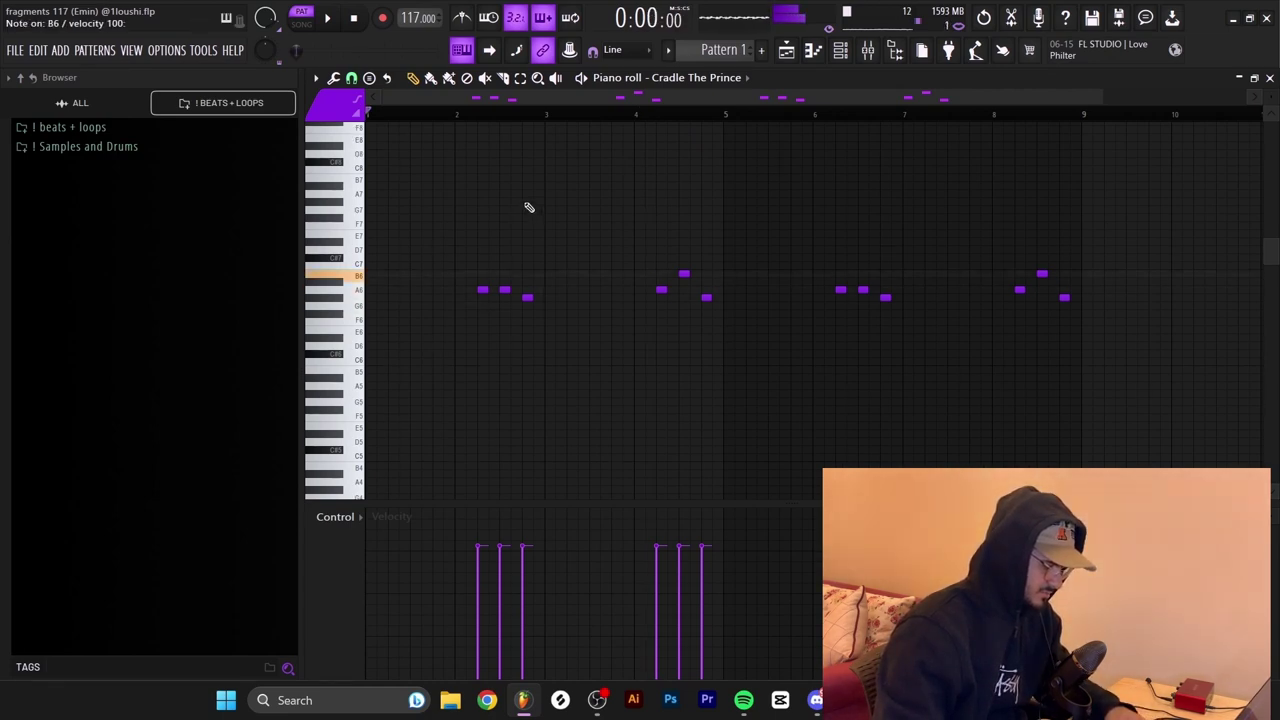
Return to the playlist and play tracks 1, 2 and 3 together from the start
click(1270, 79)
key(F6)
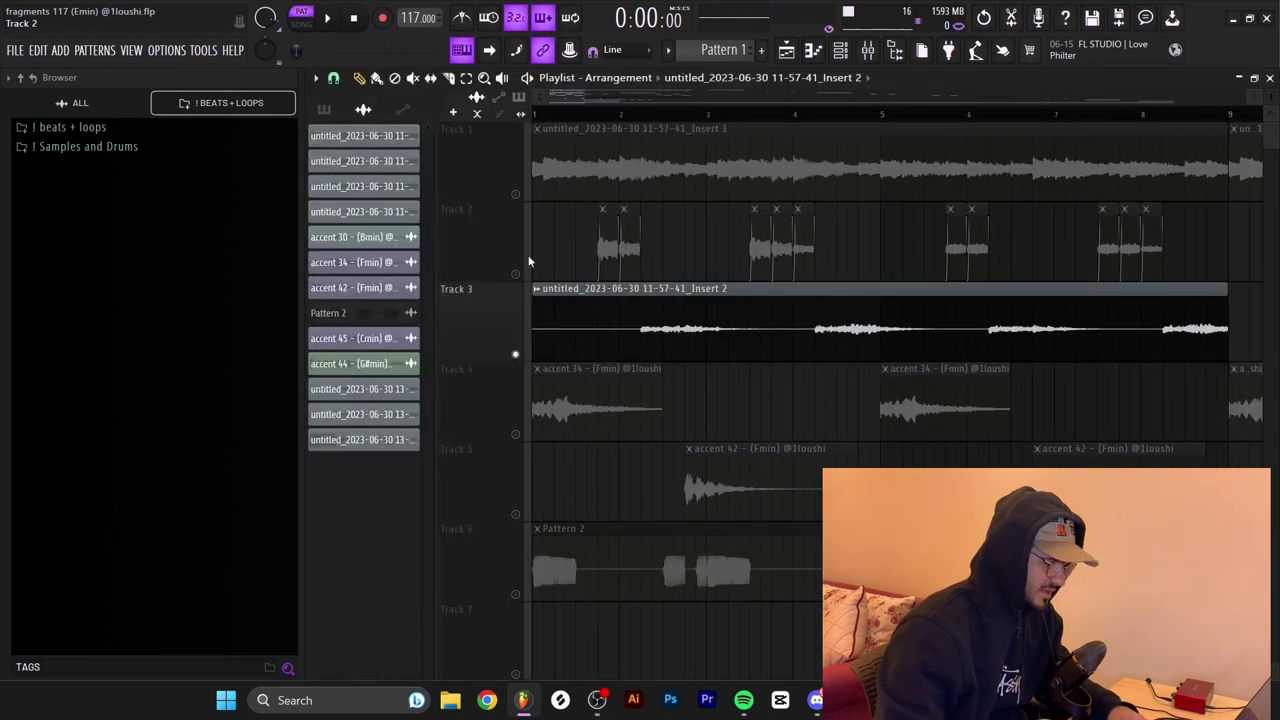
key(space)
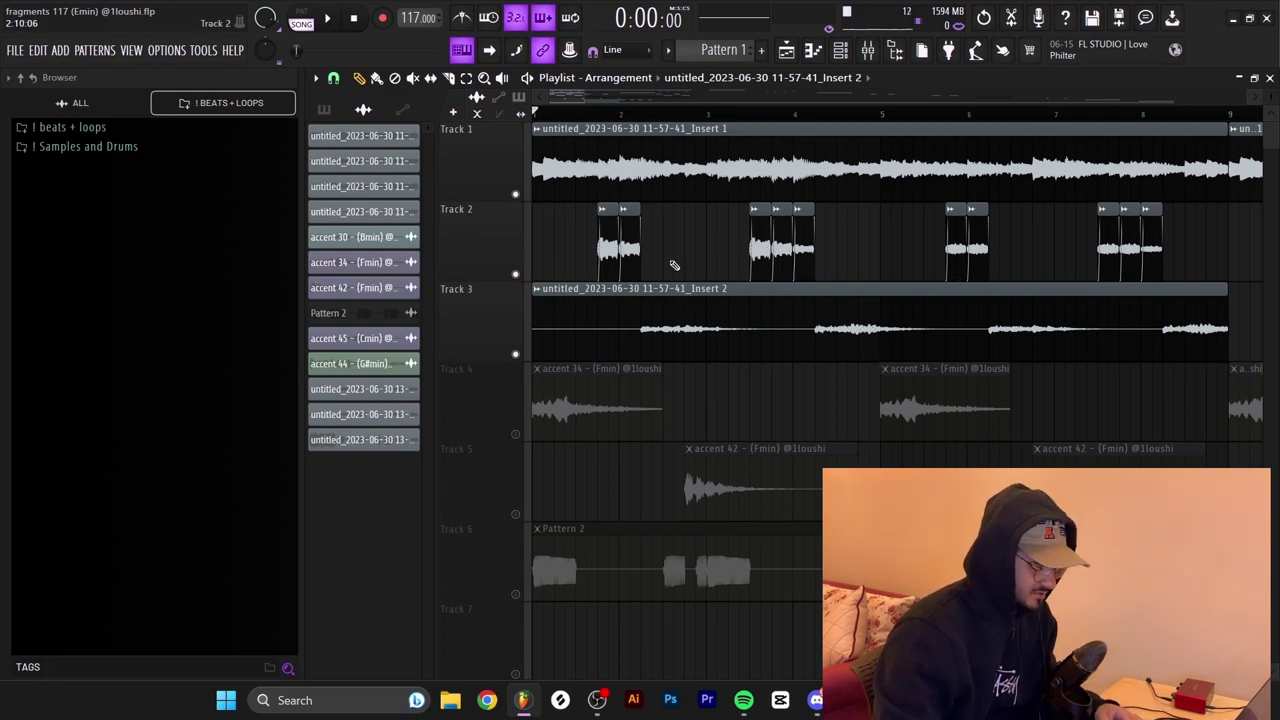
key(space)
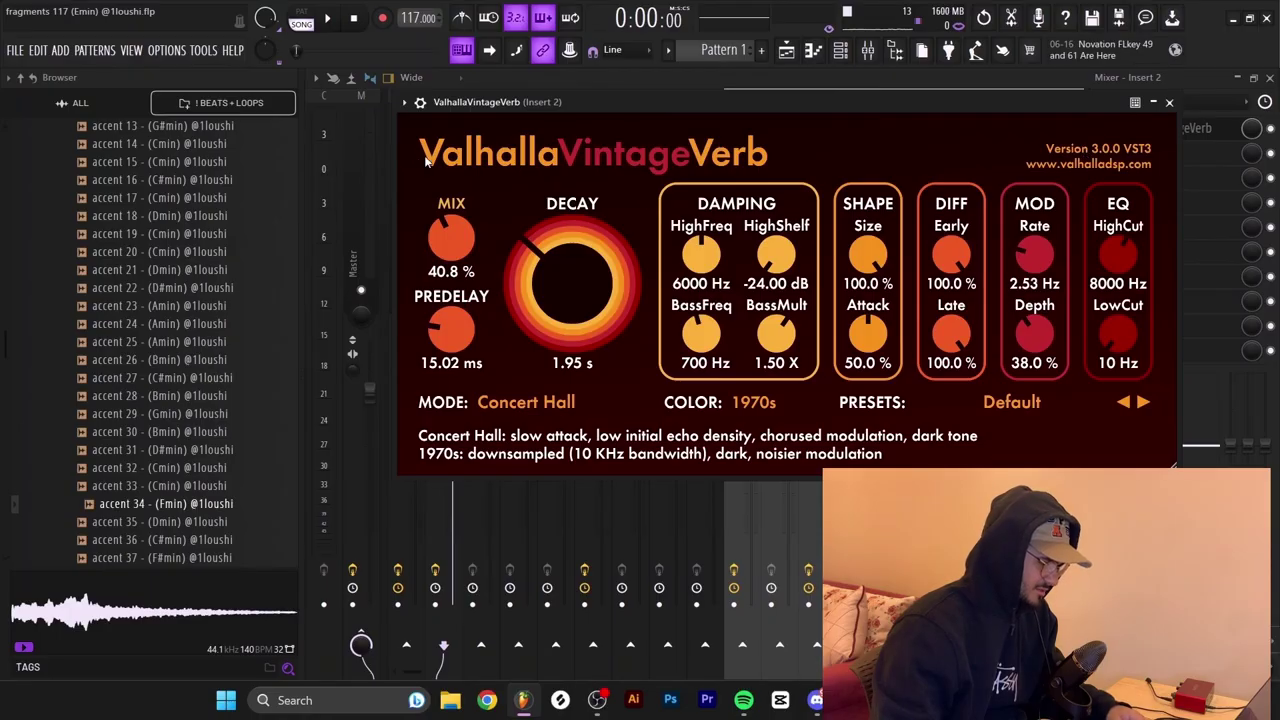
Unmute tracks 4, 5 and 7 in the playlist to bring in the accent samples
key(F5)
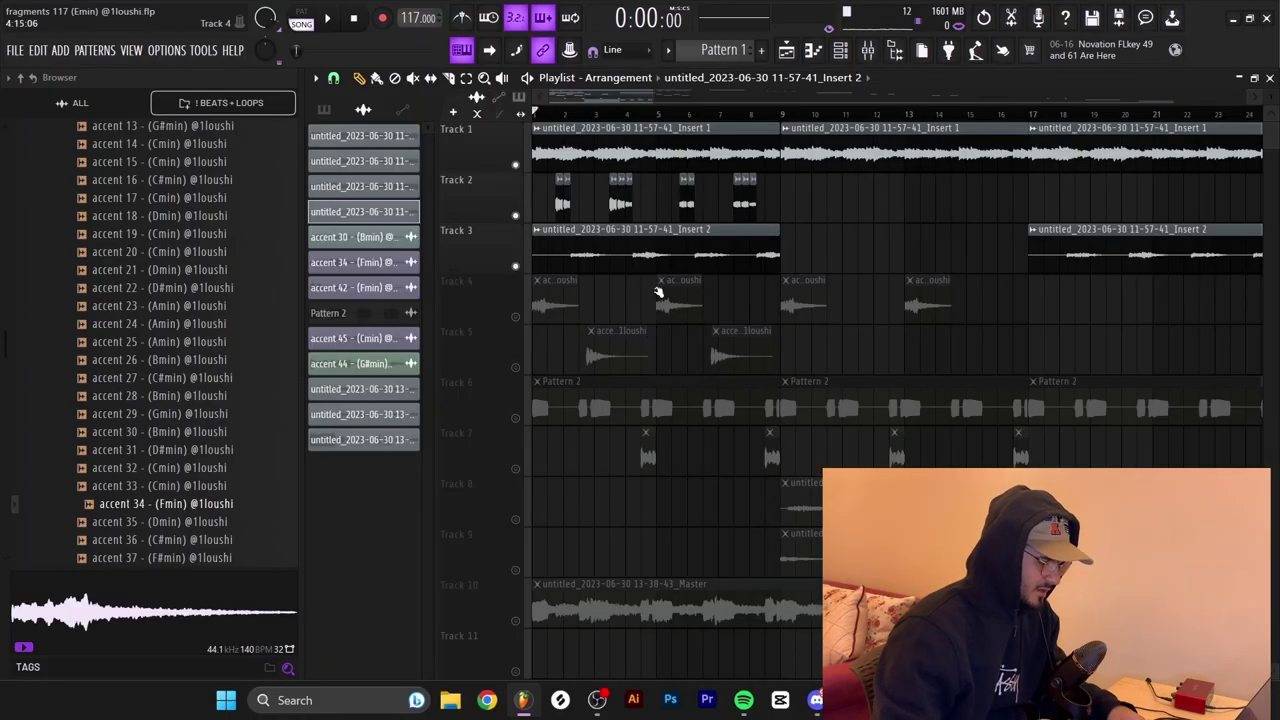
click(516, 318)
click(516, 368)
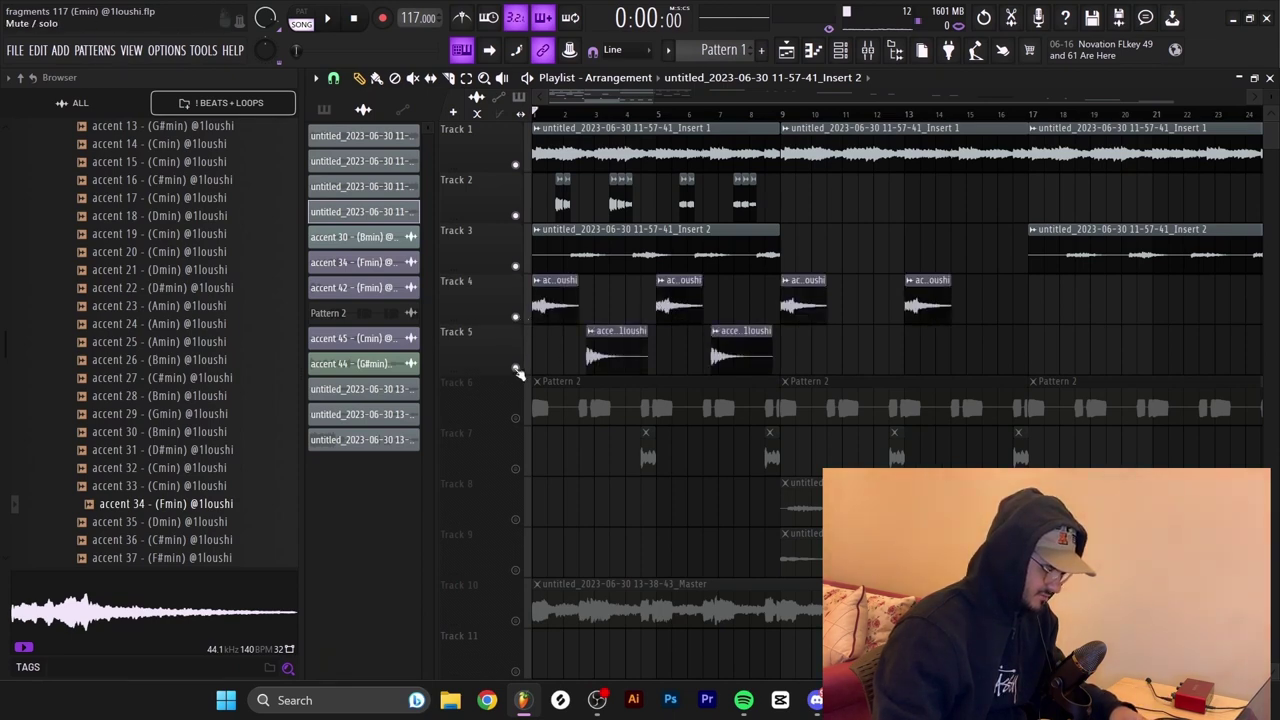
click(516, 468)
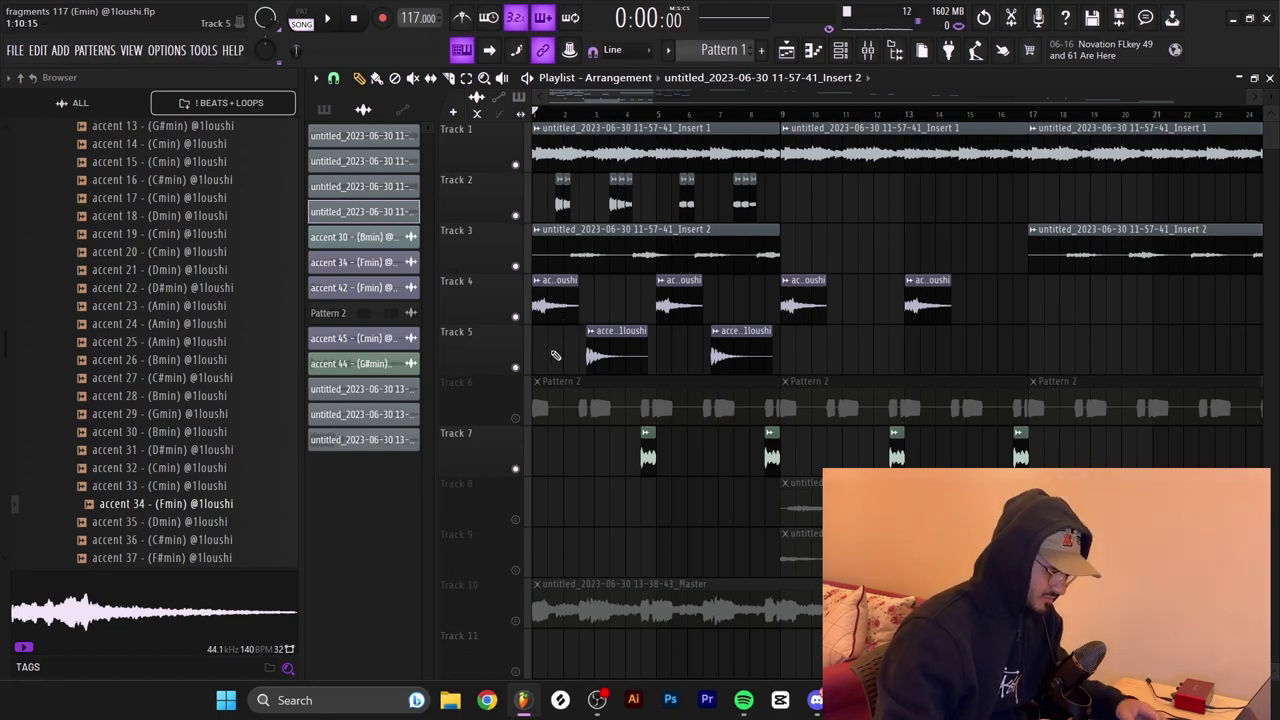
Preview the accent 34 (Fmin) sample and examine its clip settings and the parametric EQ on mixer insert 12
scroll(508, 357, up, 5)
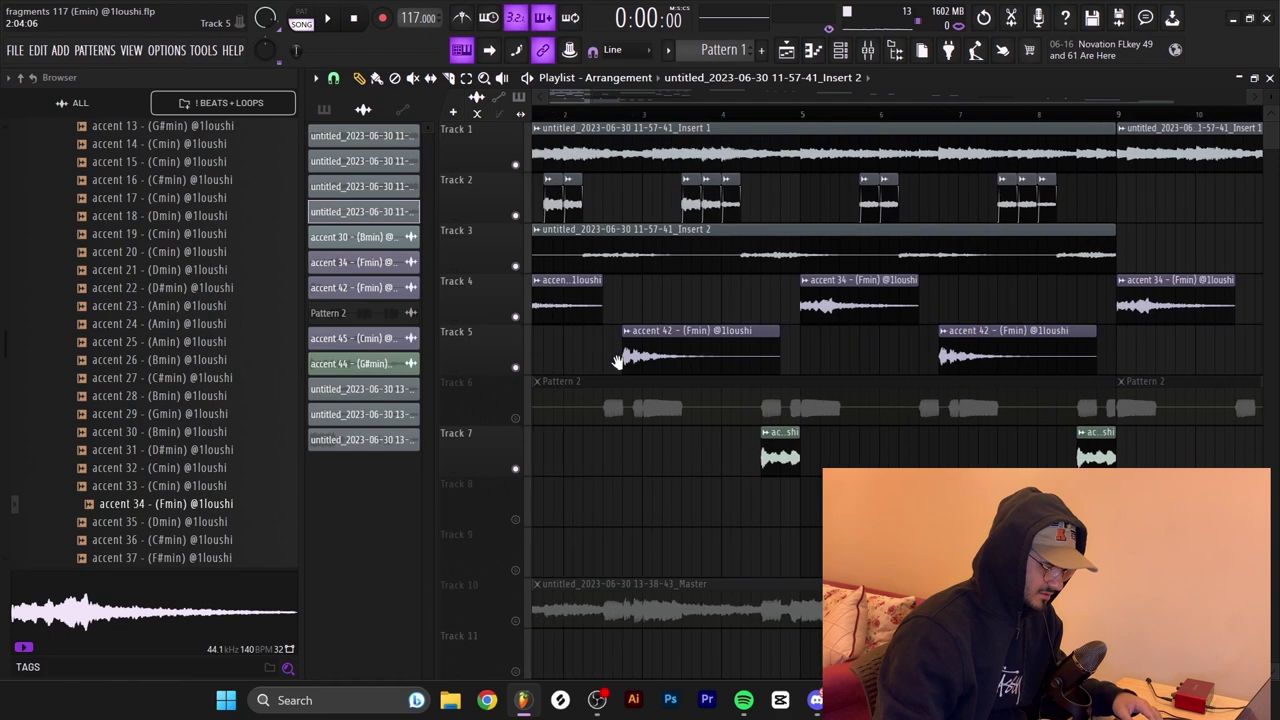
scroll(210, 418, down, 2)
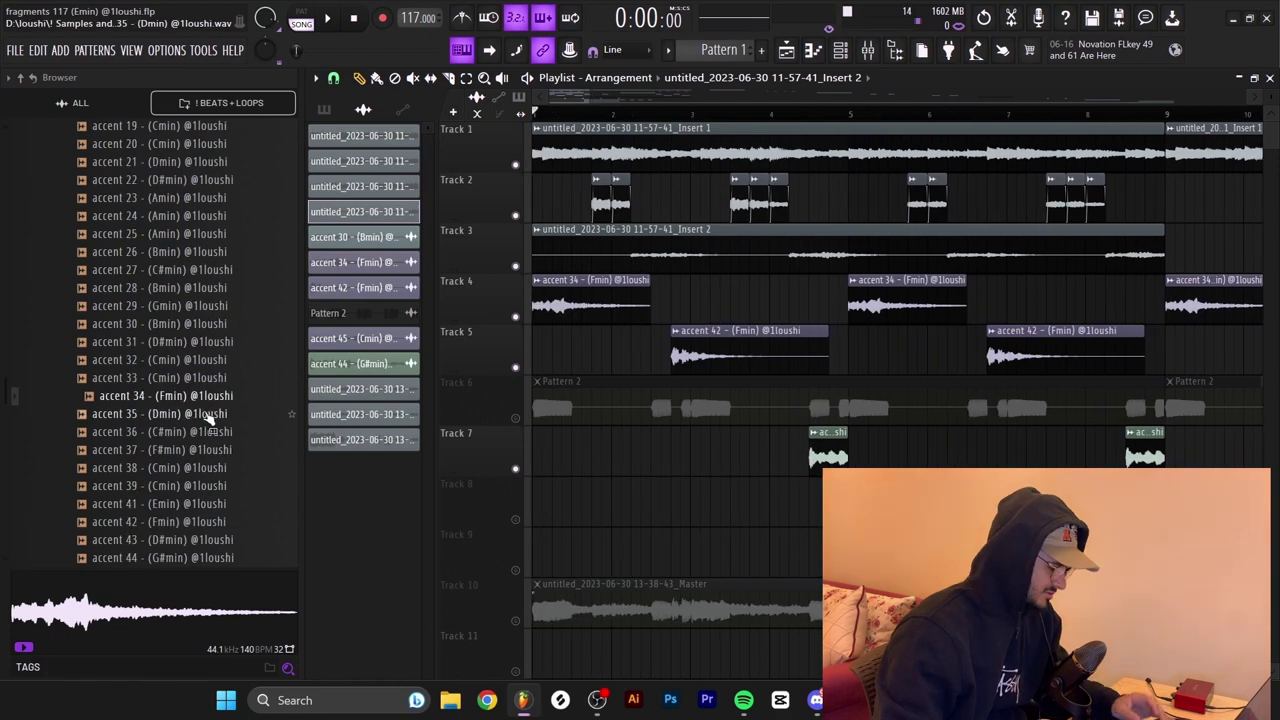
click(153, 398)
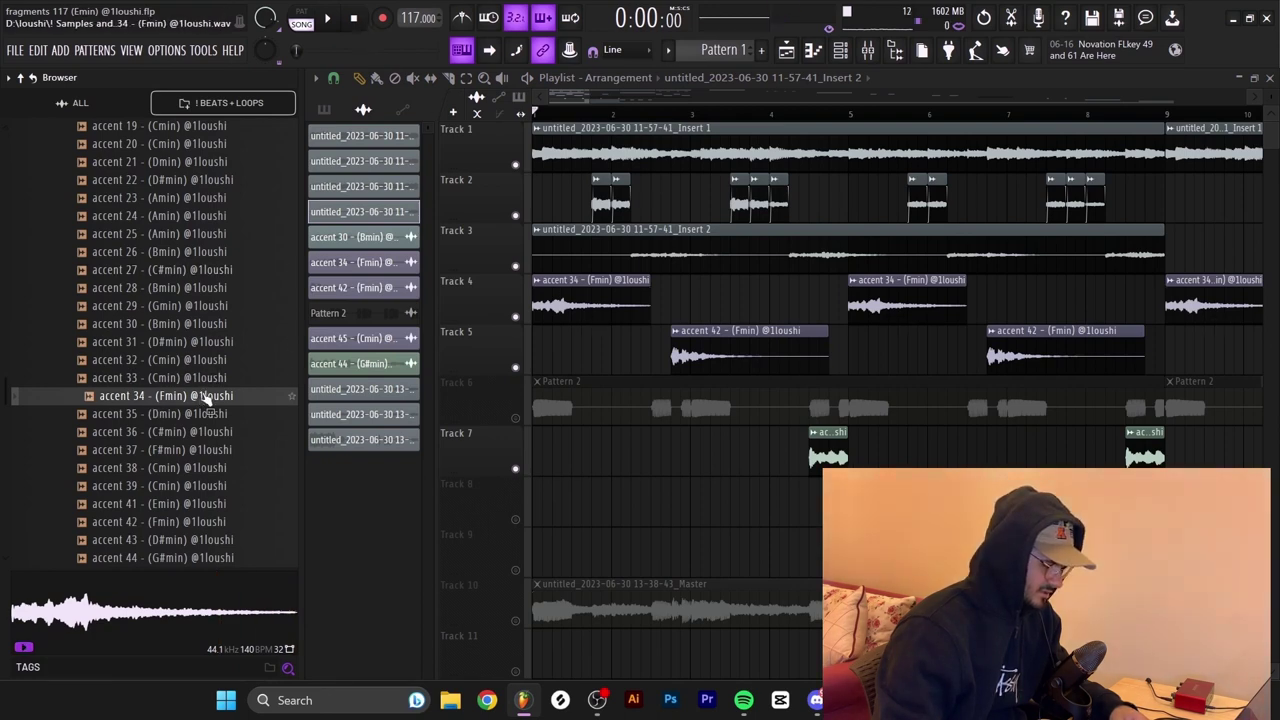
double_click(612, 301)
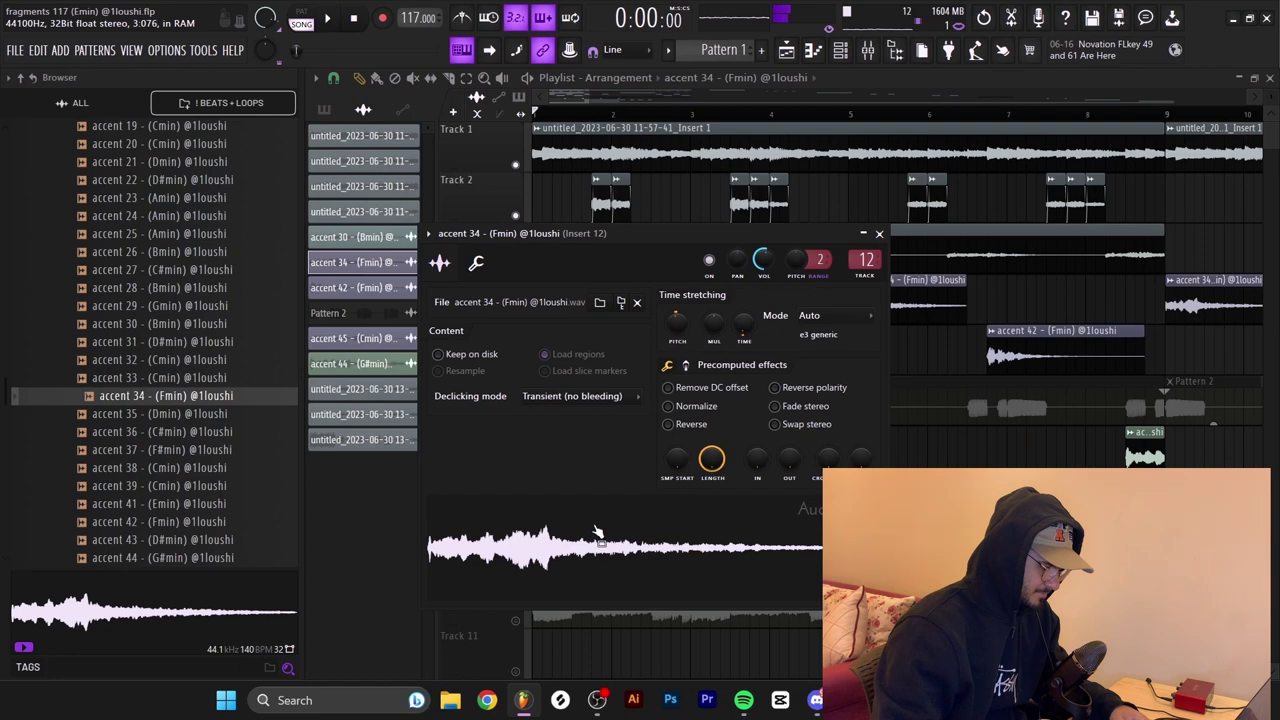
key(Escape)
key(F9)
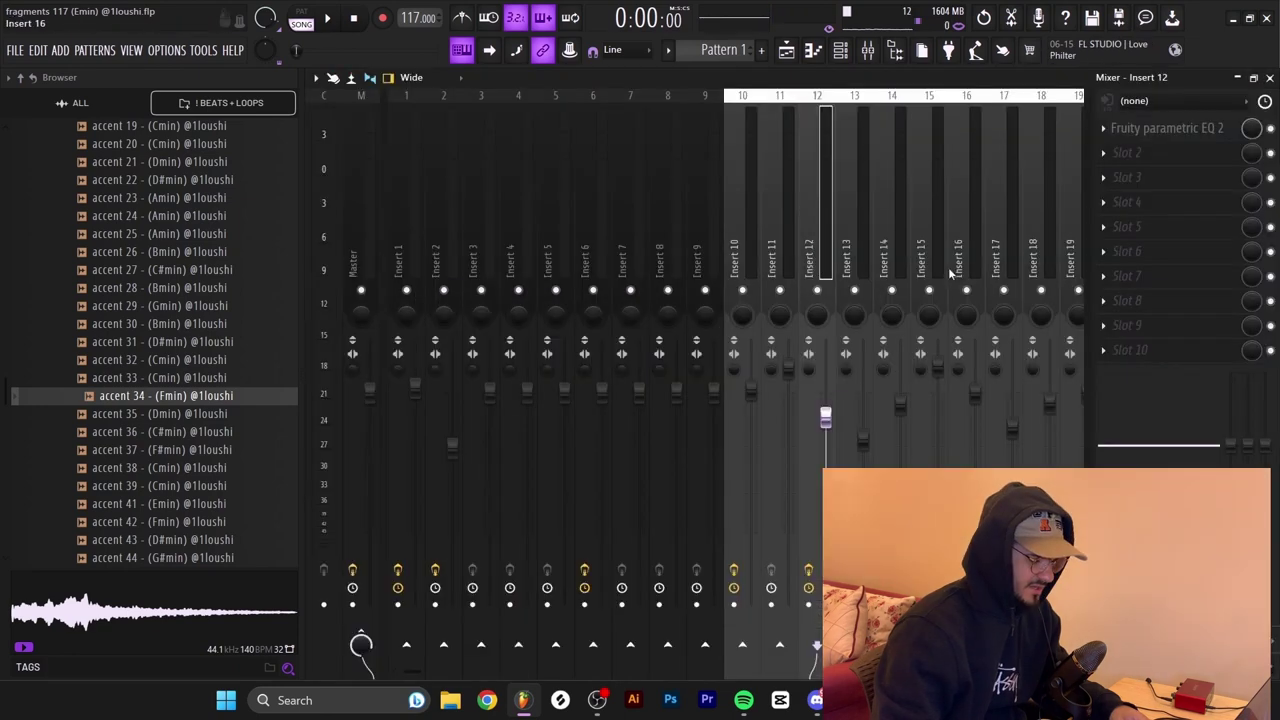
click(1165, 128)
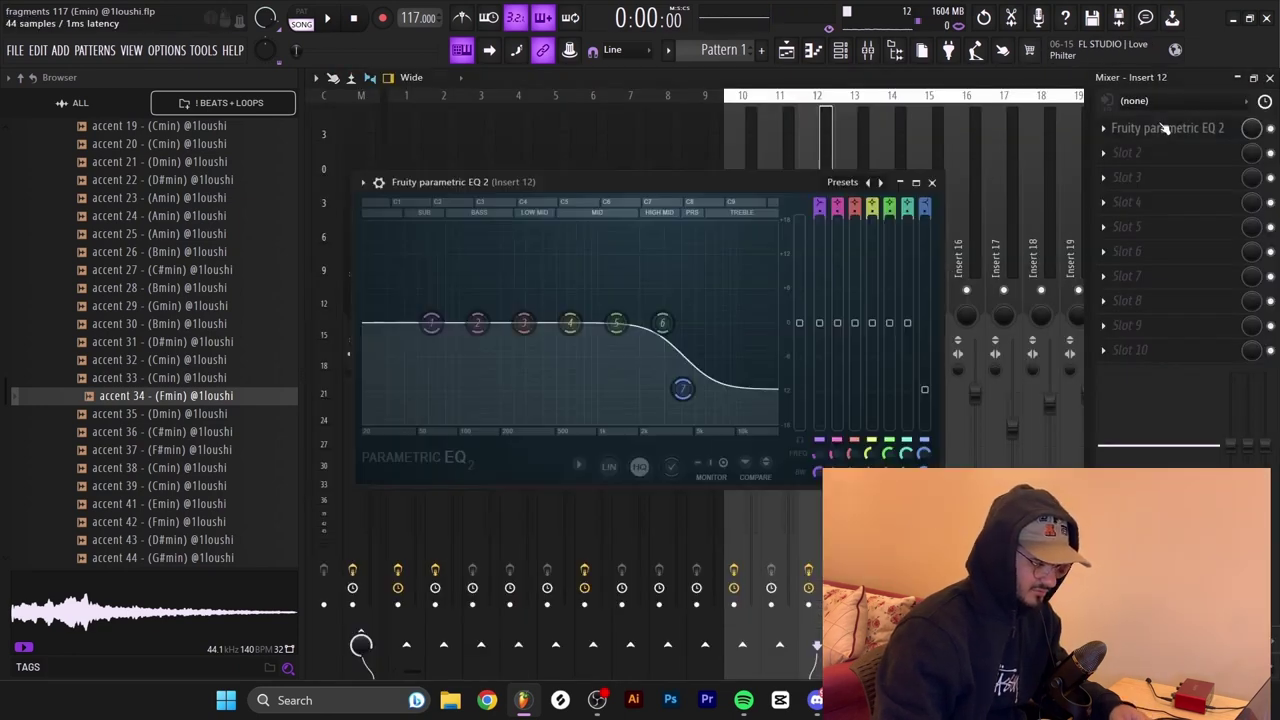
click(1269, 79)
Preview the accent 42 (Fmin) sample and examine its audio clip settings and mixer insert
double_click(743, 352)
click(850, 452)
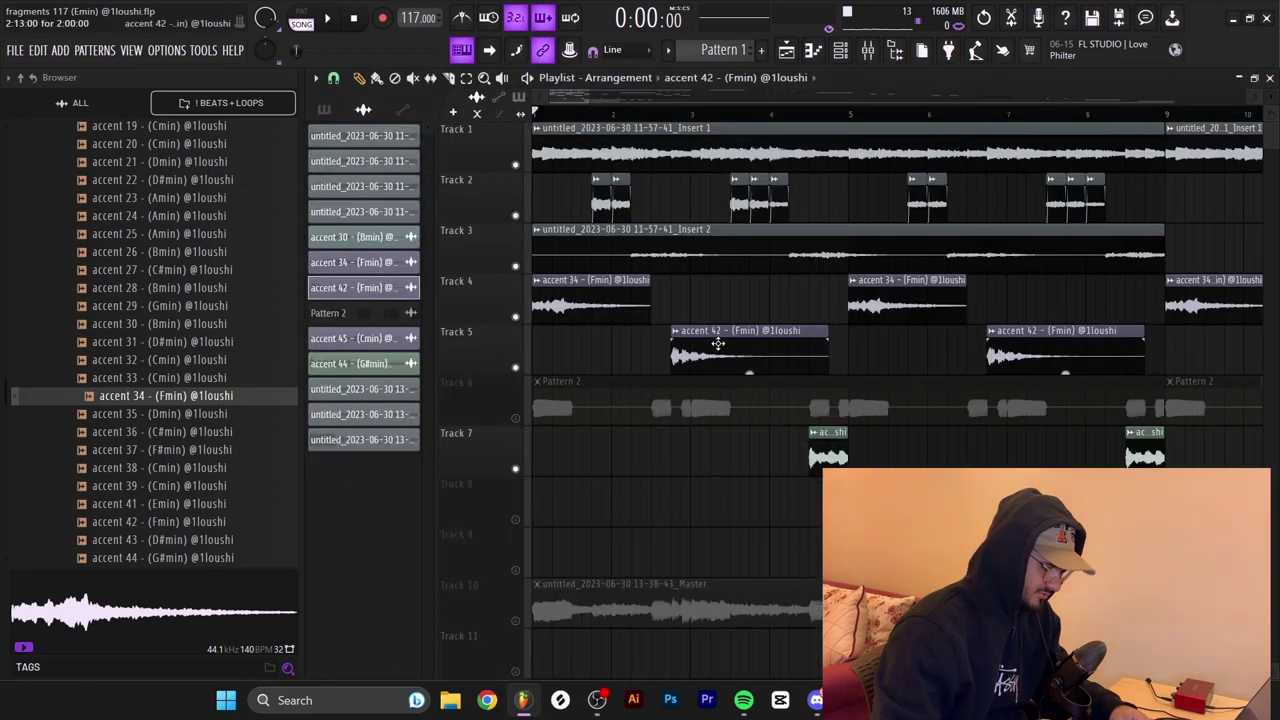
scroll(150, 440, down, 3)
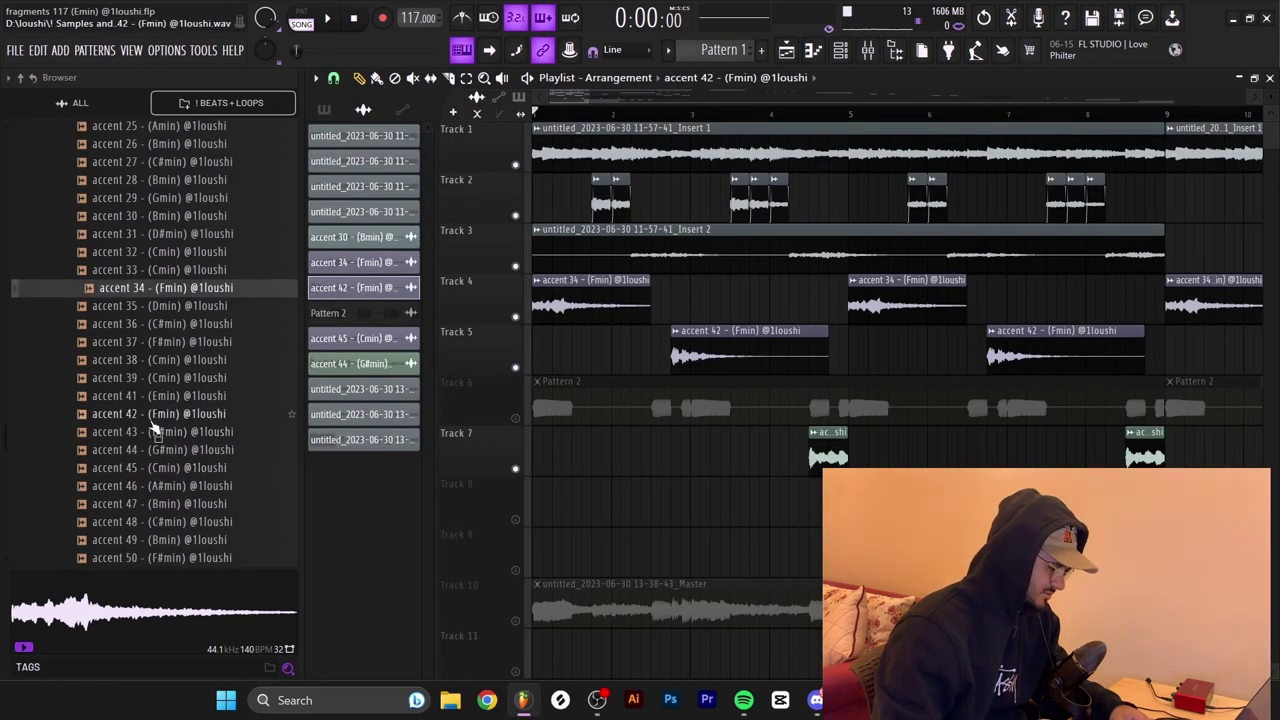
click(152, 420)
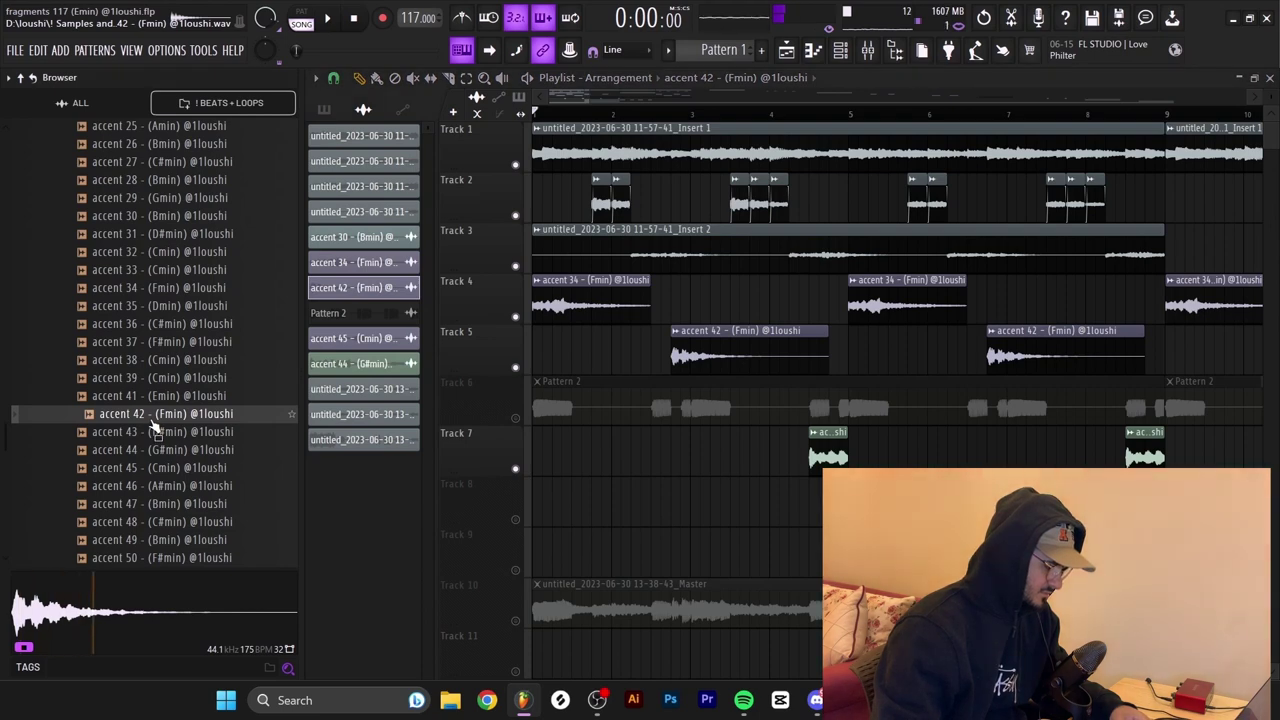
double_click(720, 354)
drag(659, 450, 656, 337)
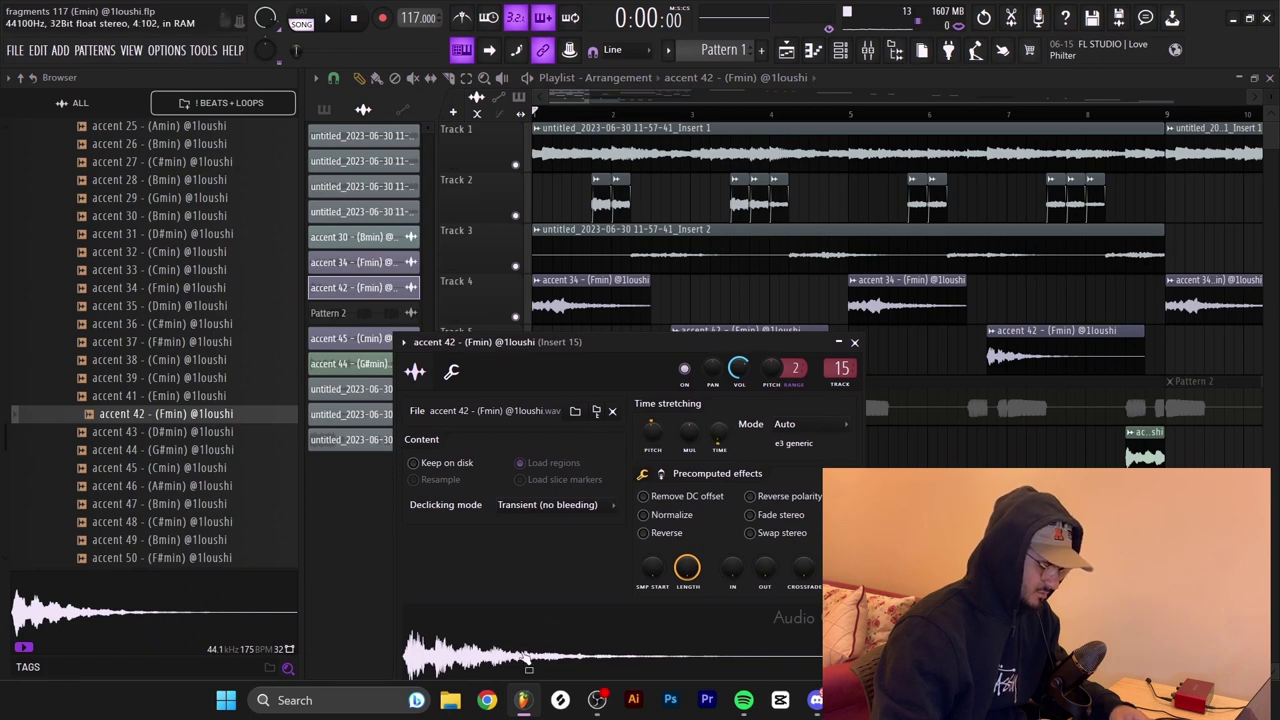
click(483, 650)
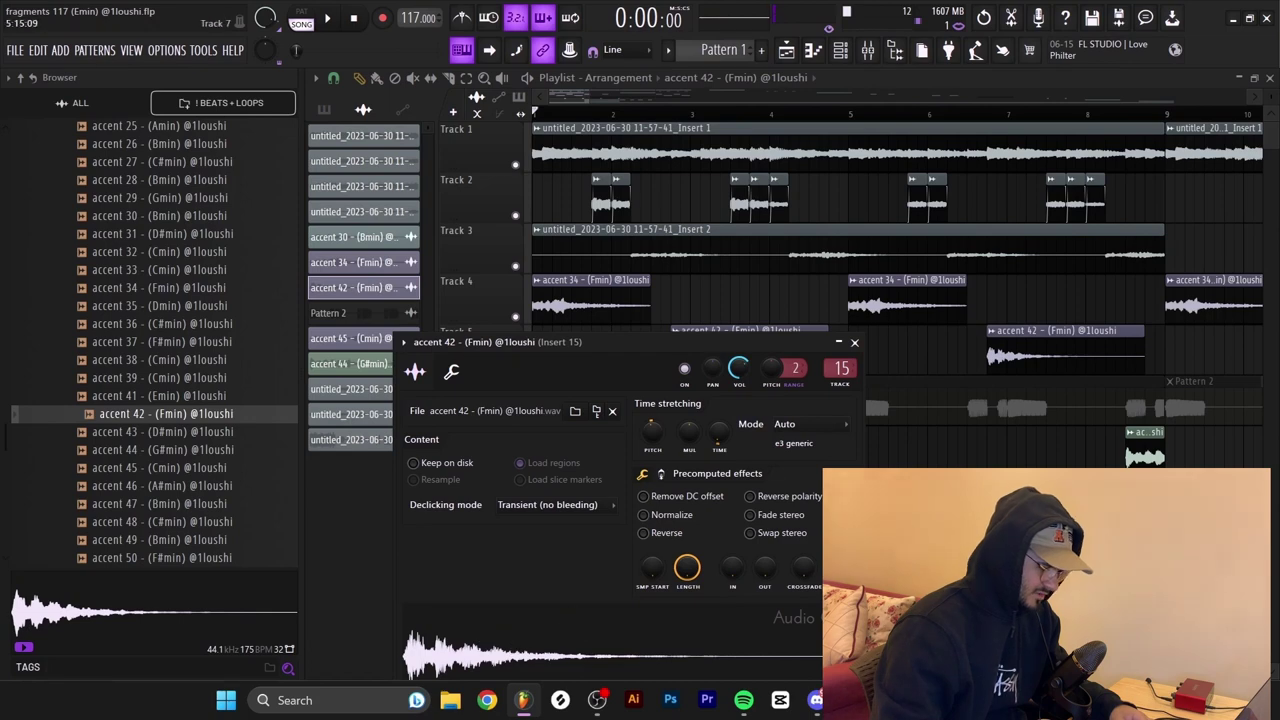
key(Escape)
key(F9)
click(1271, 78)
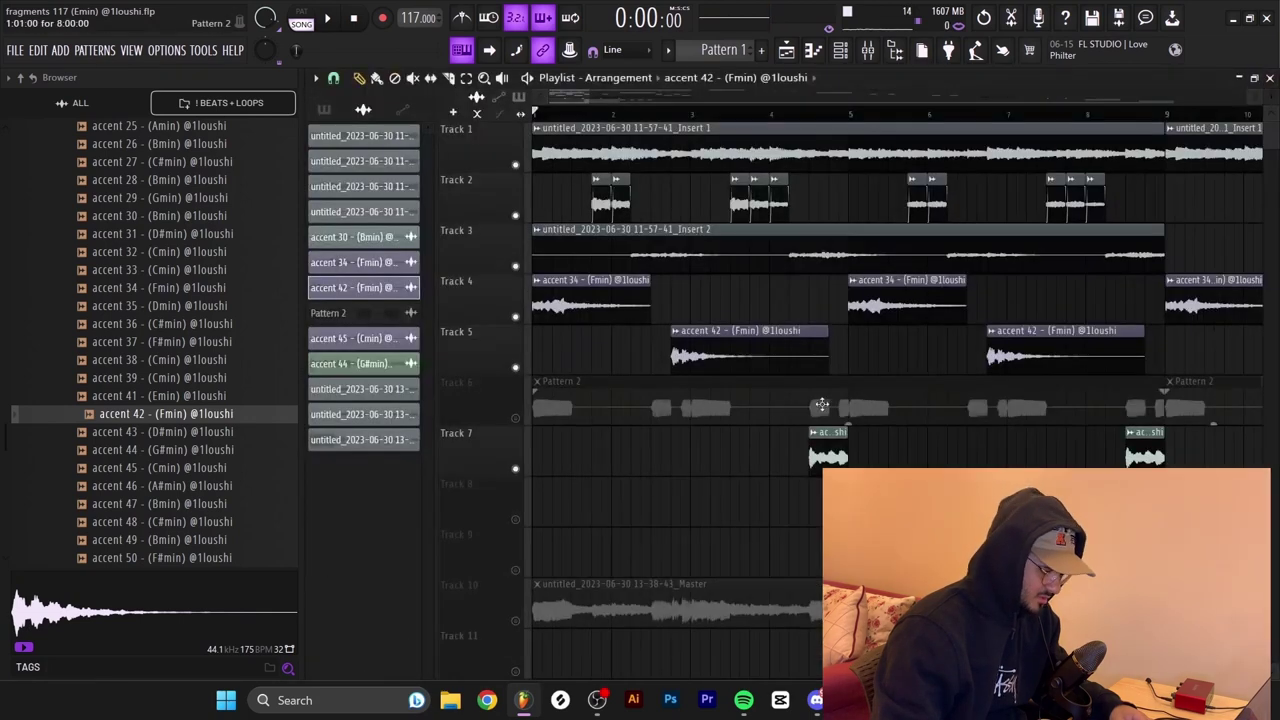
Preview the accent 44 (G#min) sample and examine the time-stretch and pitch settings of its clip on track 7
double_click(820, 437)
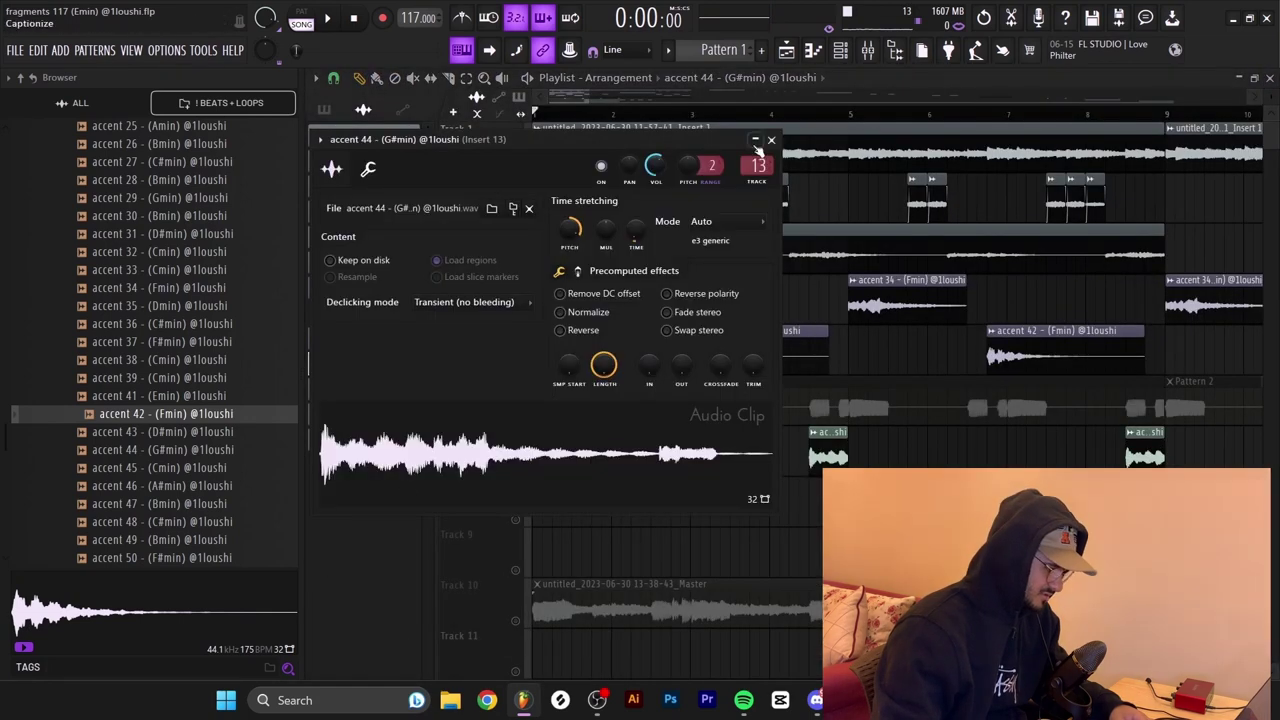
click(762, 142)
scroll(163, 452, down, 2)
click(160, 346)
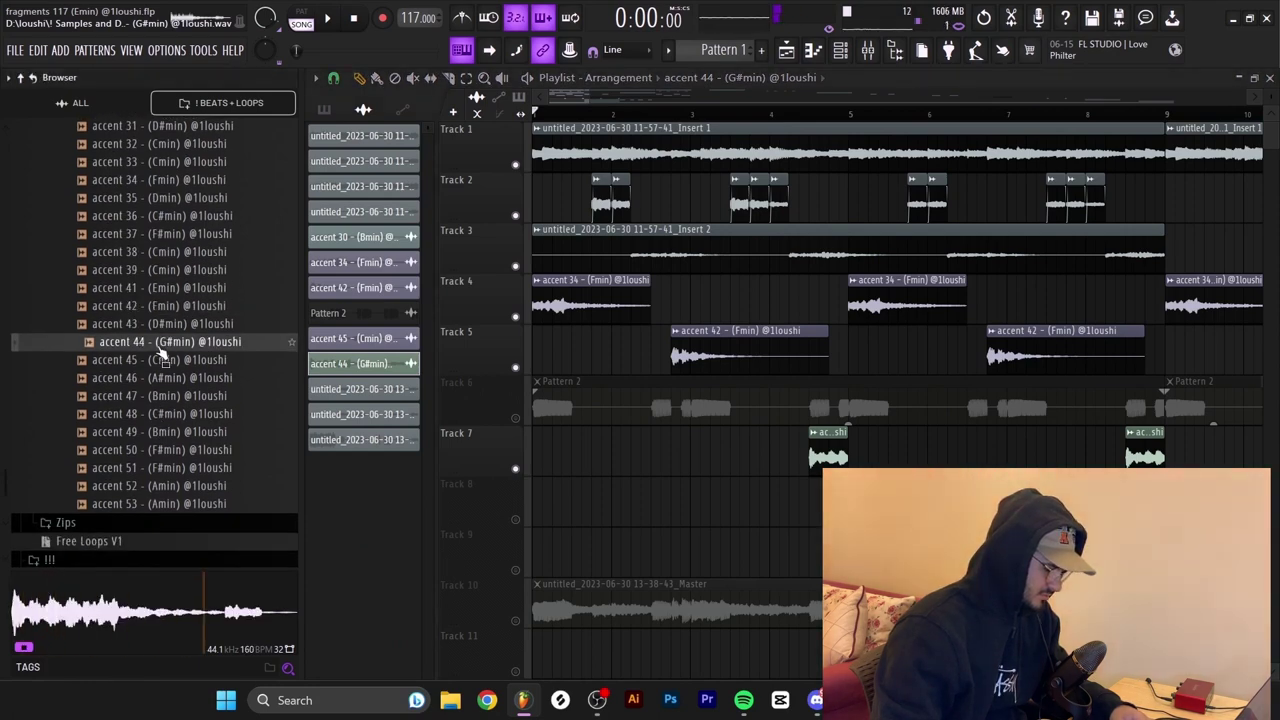
double_click(828, 437)
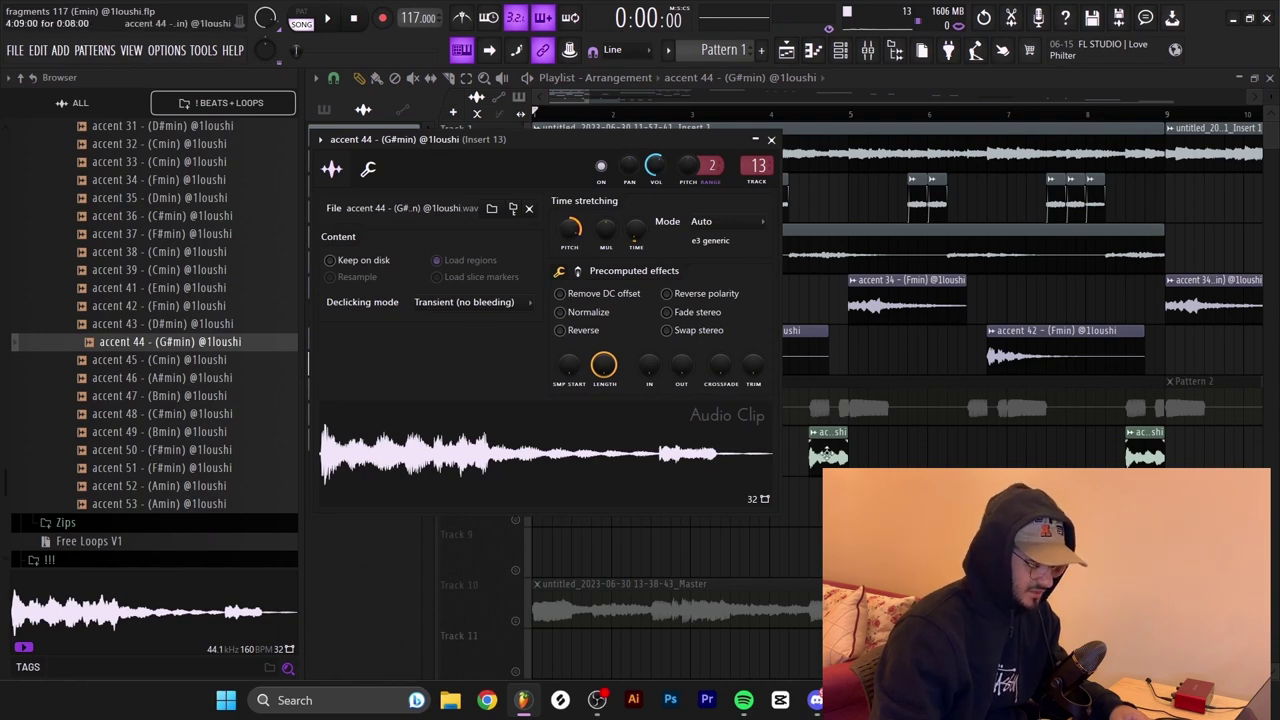
key(Escape)
Solo track 7 and check the pitch setting of its accent 44 clip again
key(space)
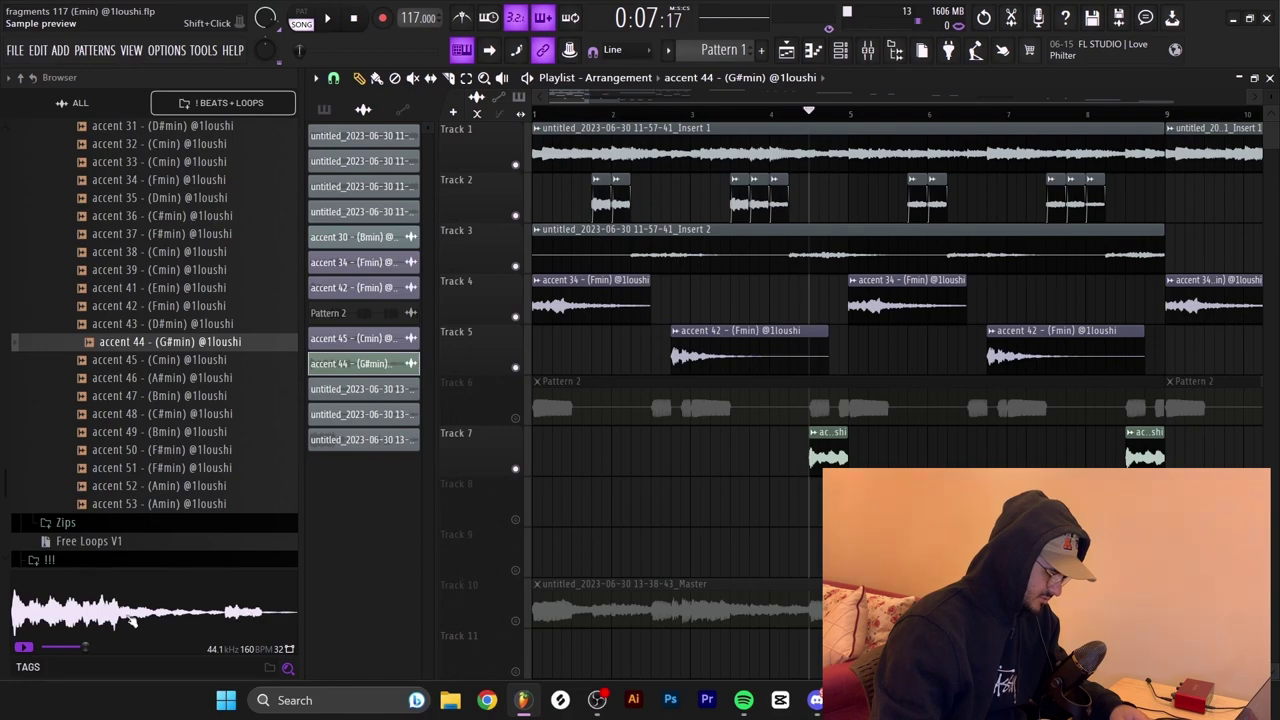
right_click(516, 469)
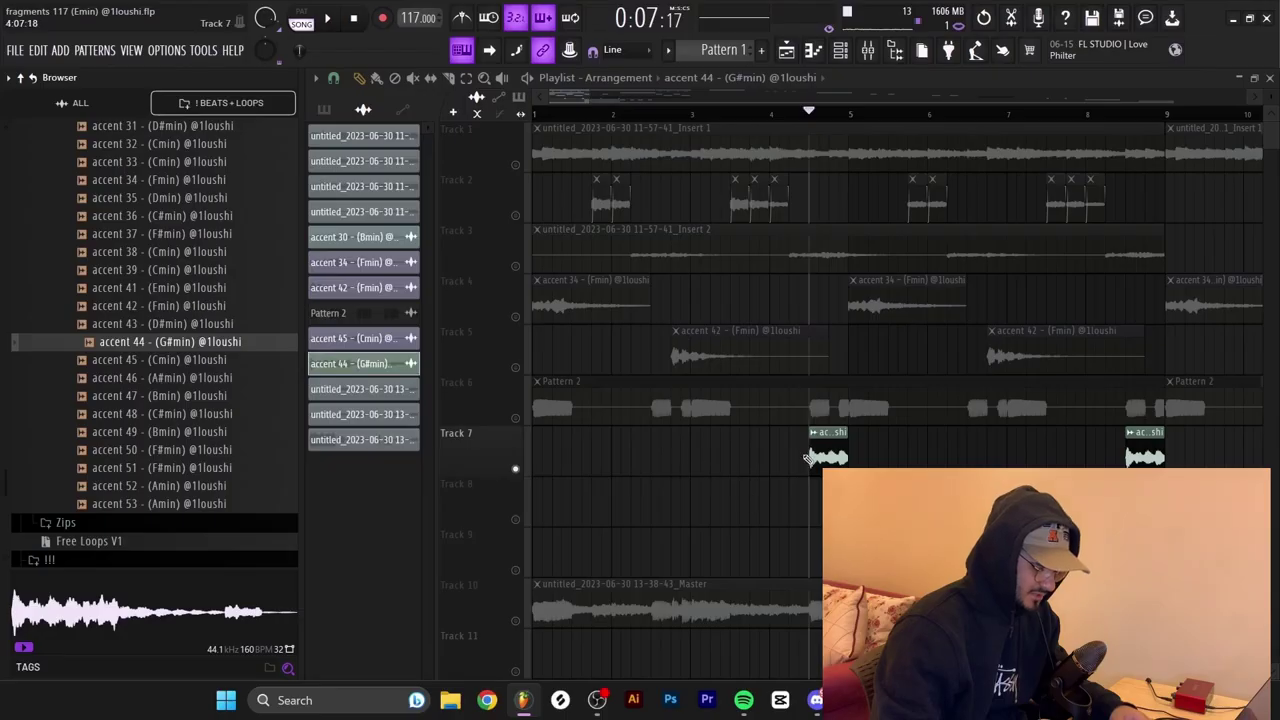
double_click(810, 457)
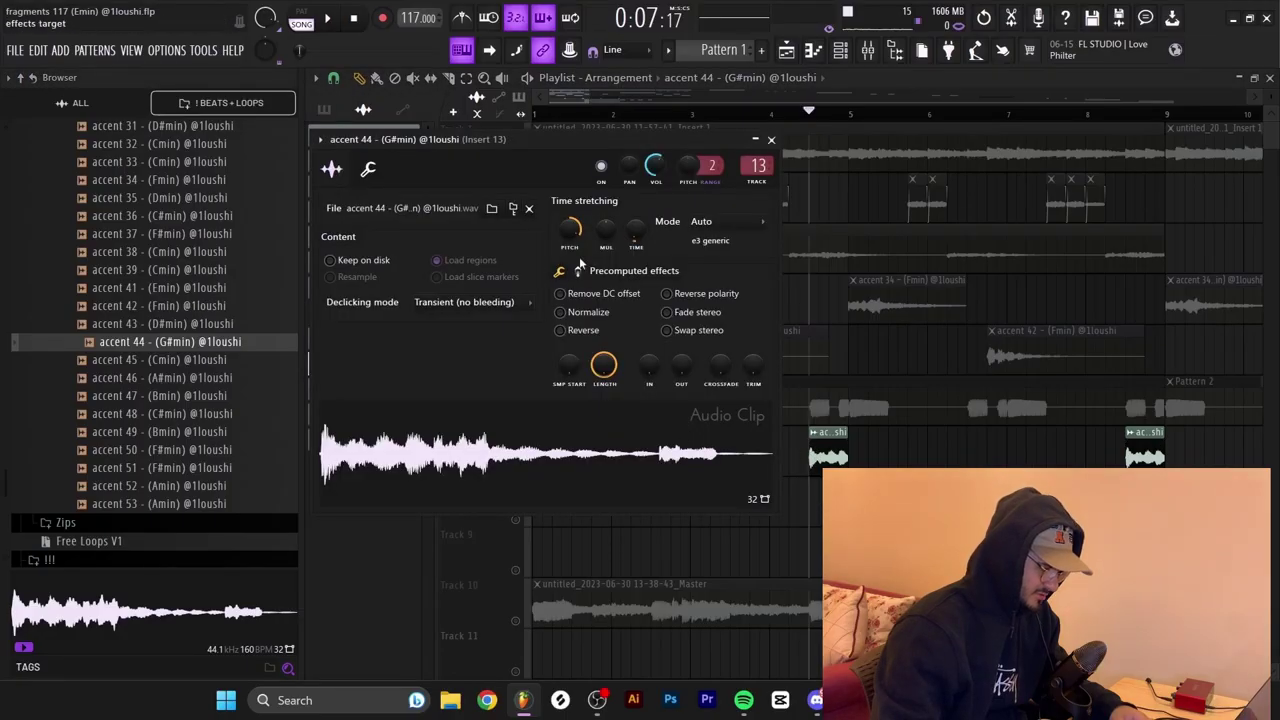
key(Escape)
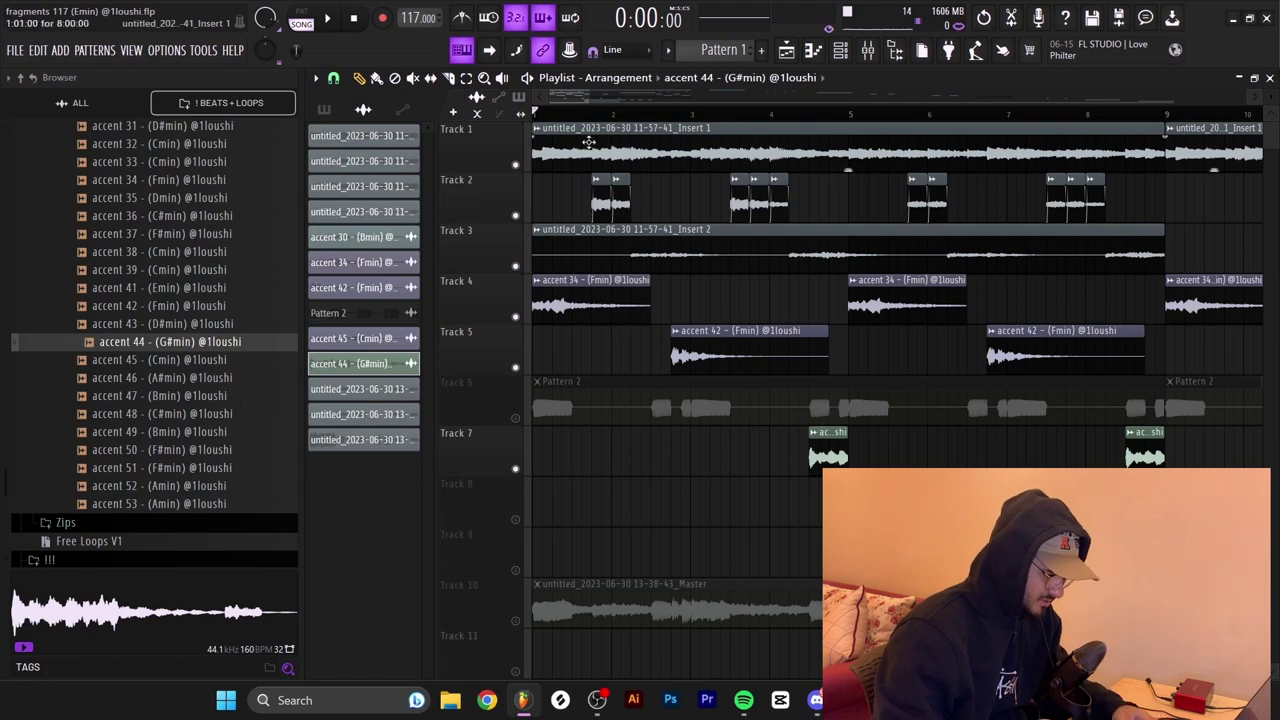
Select the first melody clip on track 1, the chops on track 2 and the clip on track 3 in turn
drag(1063, 140, 654, 160)
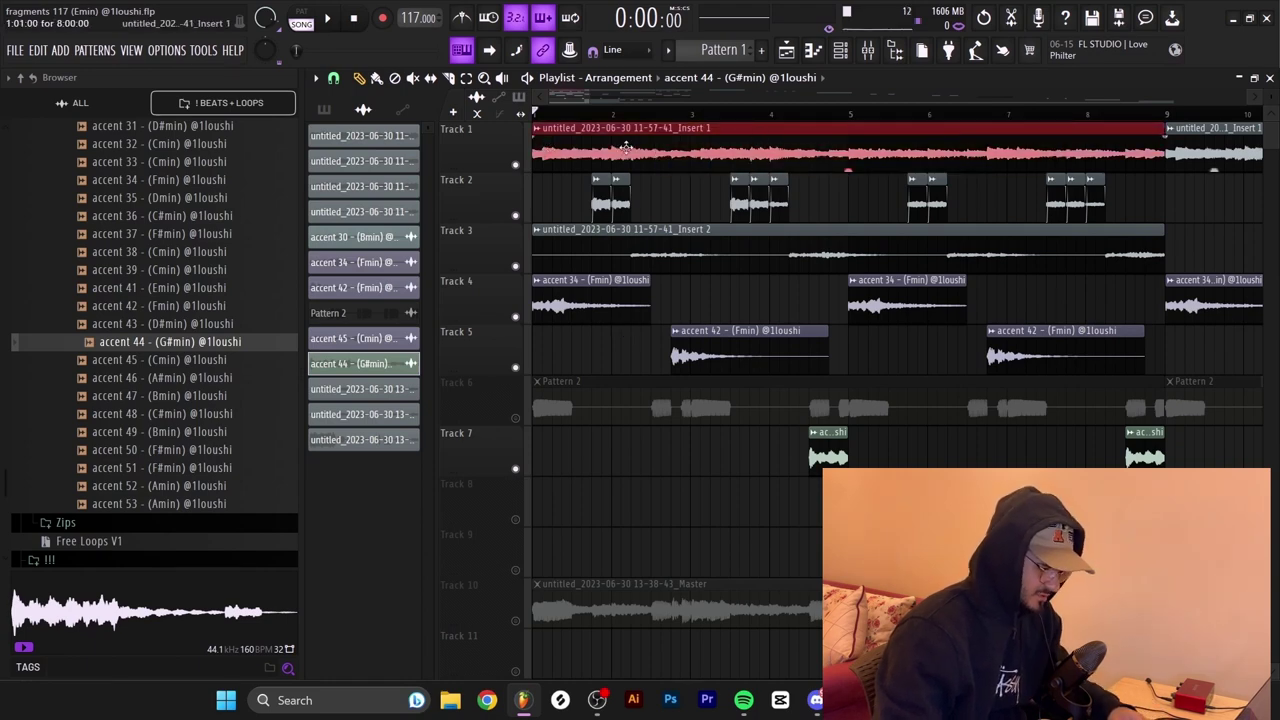
drag(1138, 224, 600, 172)
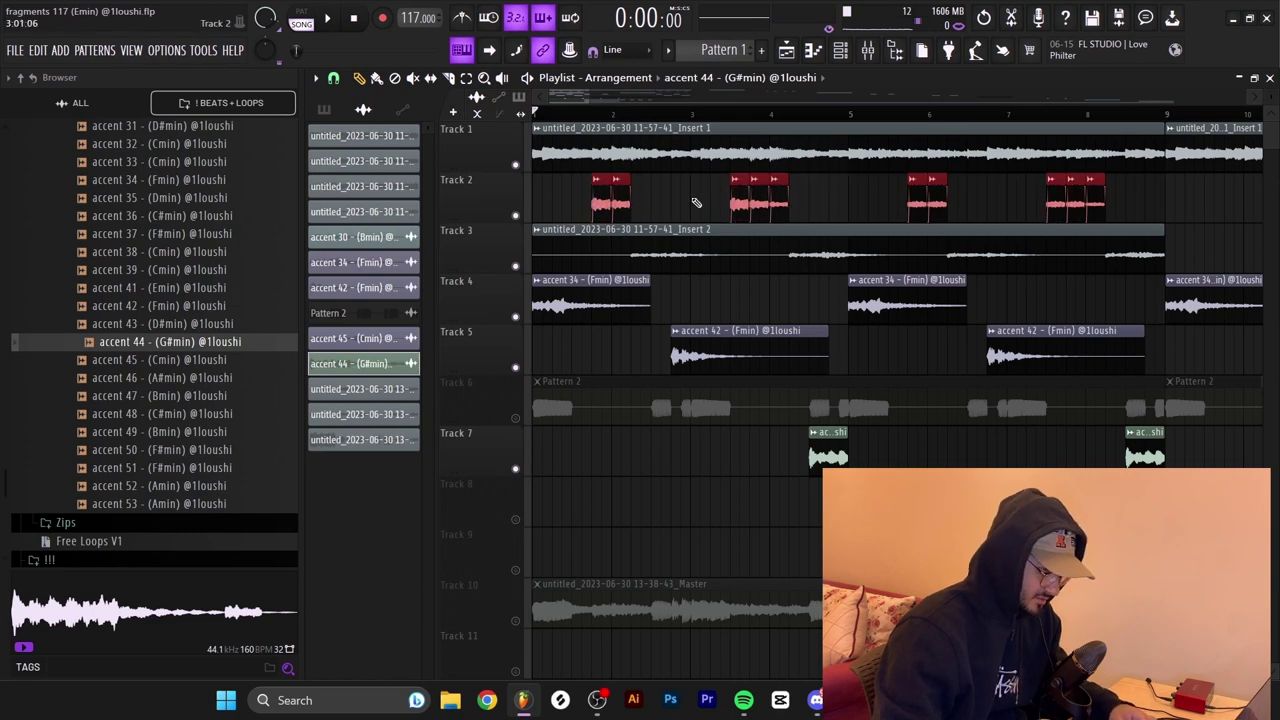
click(630, 228)
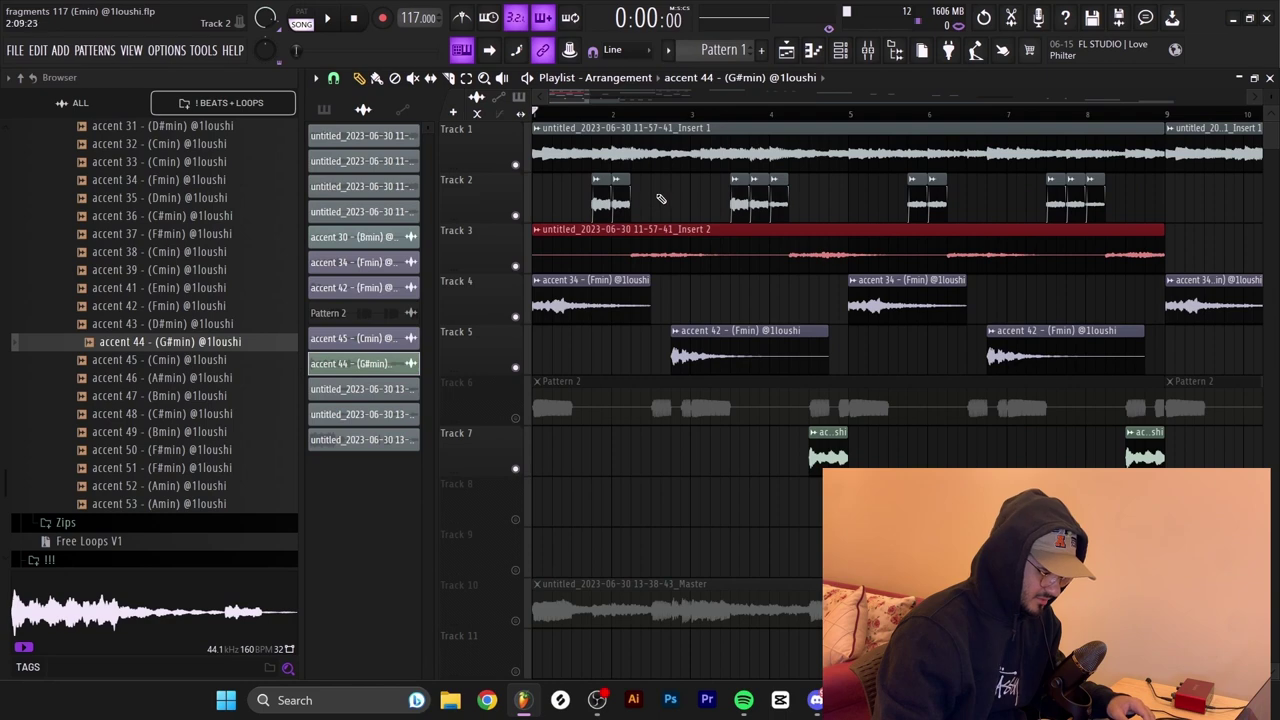
Select the first two groups of reversed chops on track 2 and preview them against the arrangement
ctrl+click(658, 199)
drag(648, 210, 594, 208)
drag(688, 208, 790, 210)
click(615, 205)
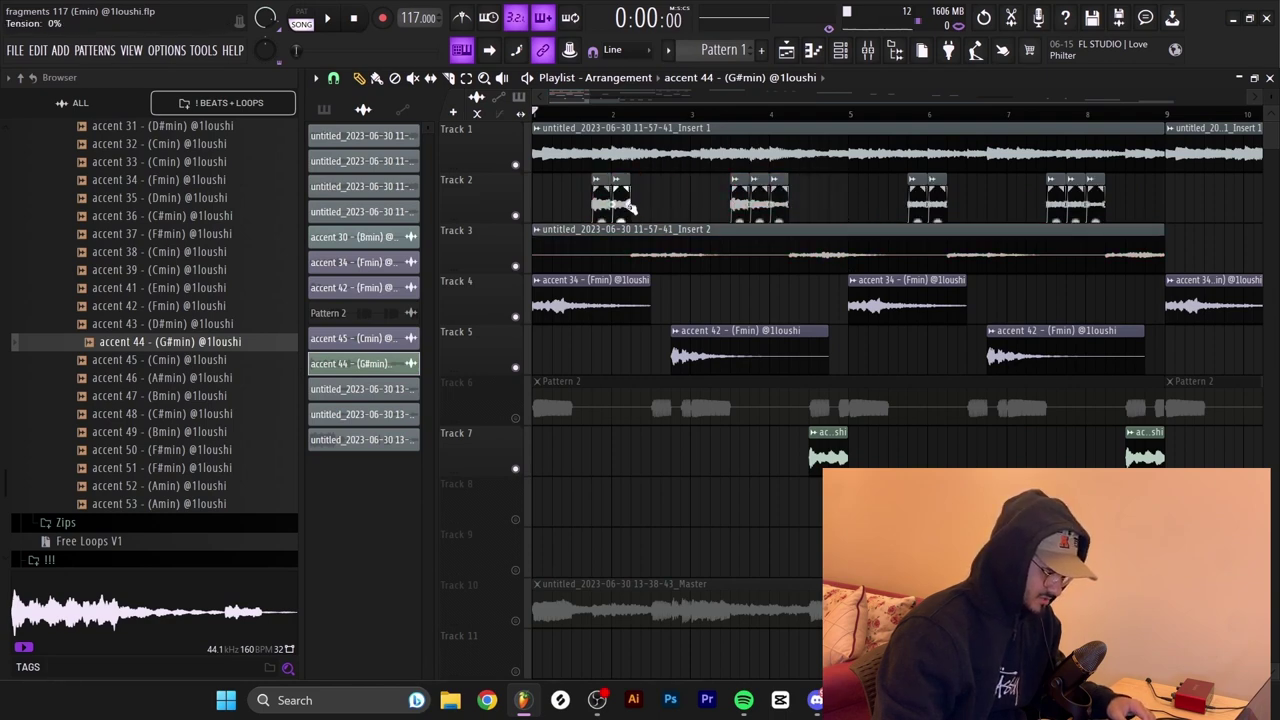
click(788, 207)
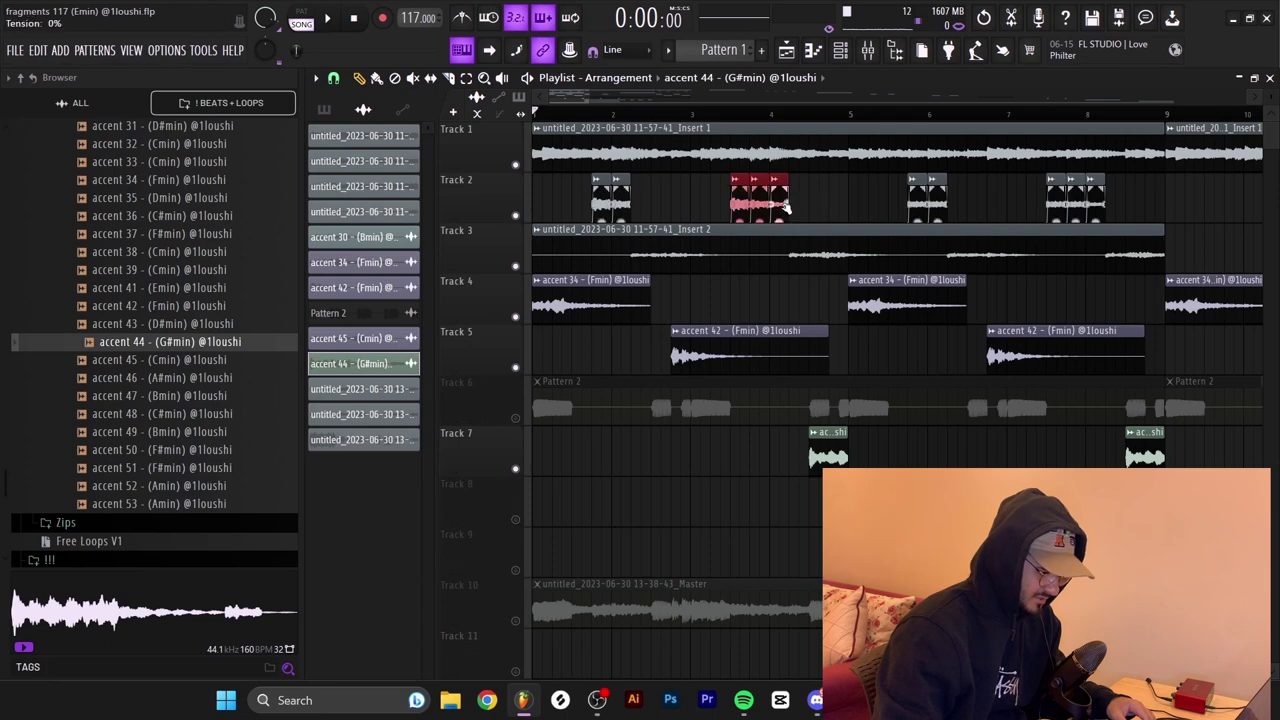
key(space)
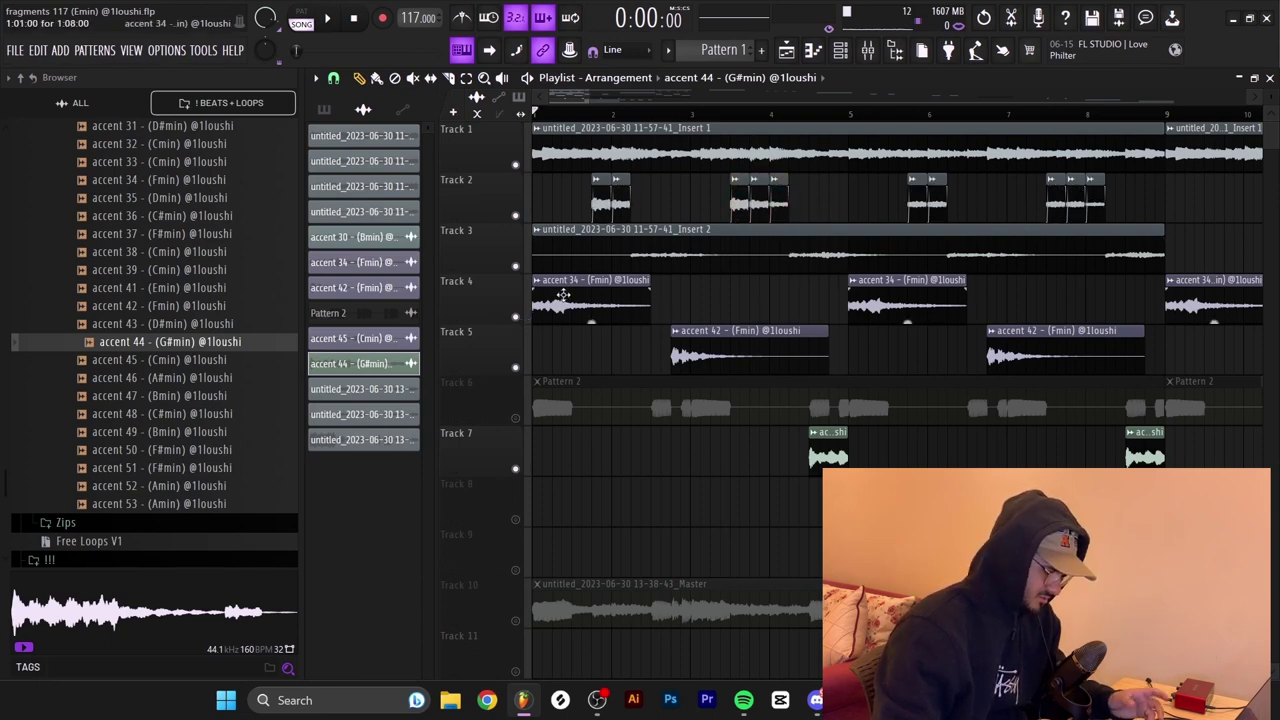
Try nudging the first accent 42 clip on track 5 slightly later and play from just after bar 2
click(707, 330)
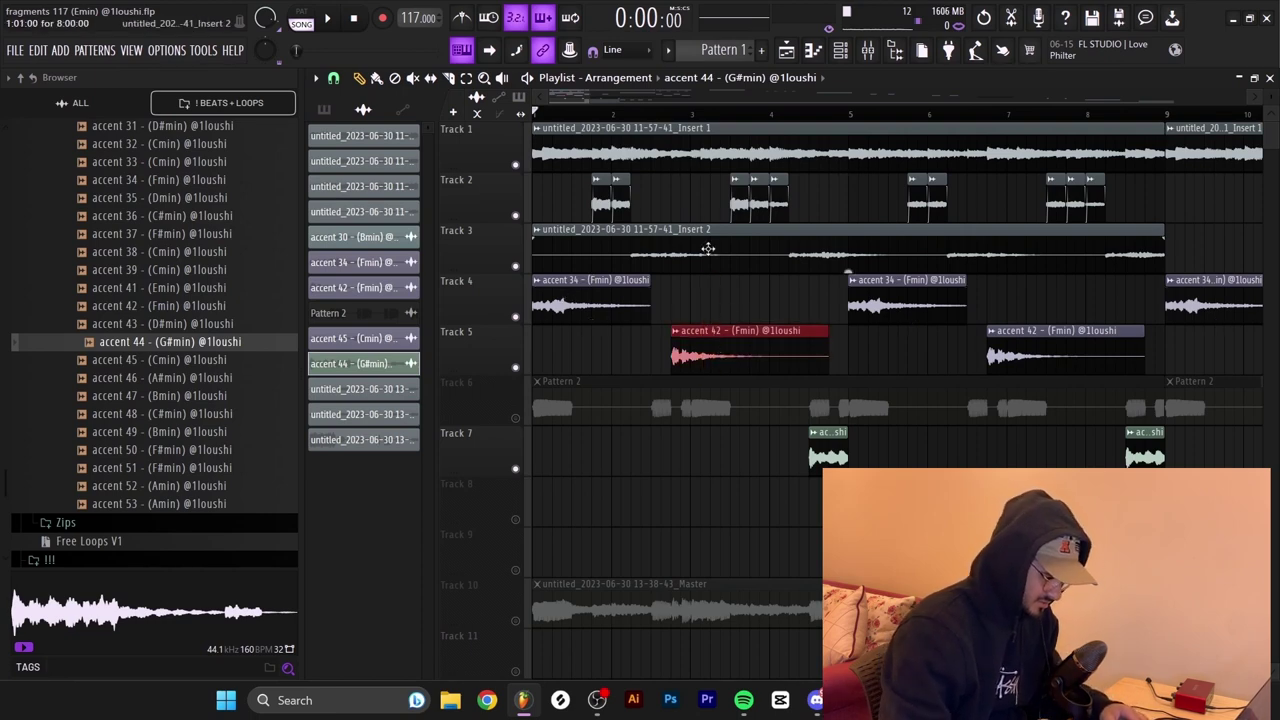
key(shift+Right)
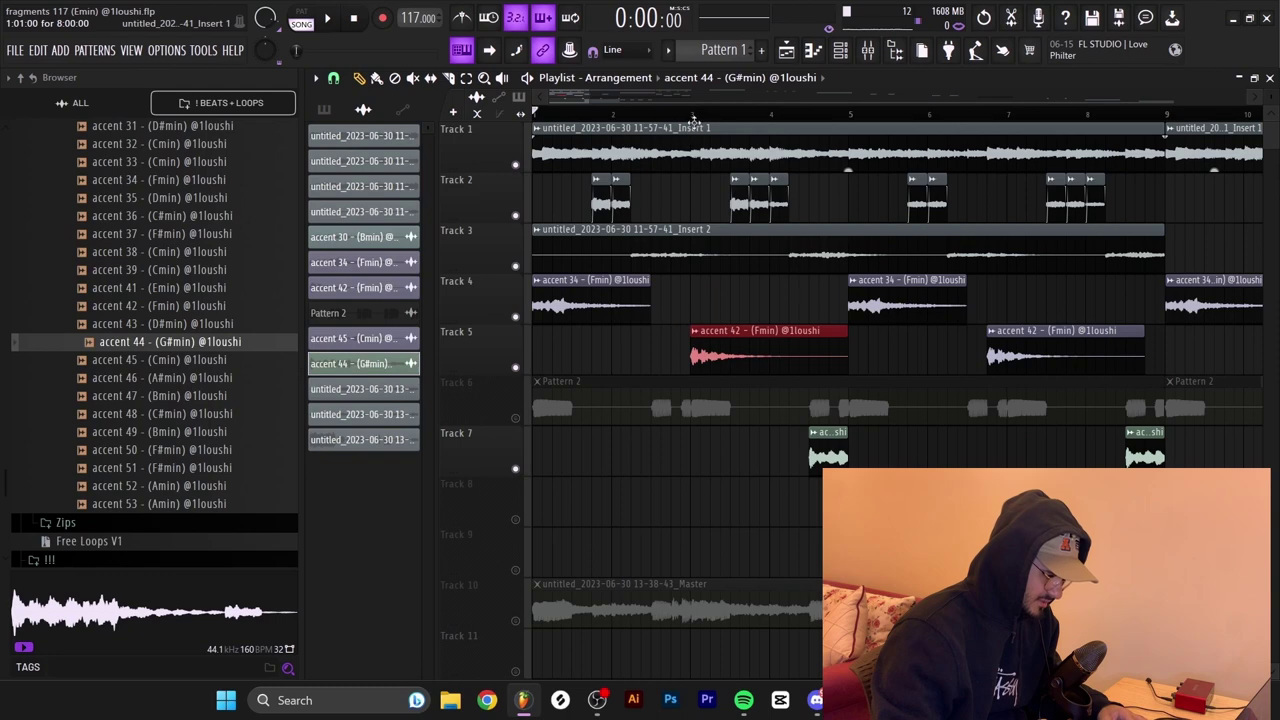
key(shift+Left)
drag(690, 118, 632, 114)
key(shift+Right)
key(shift+Right)
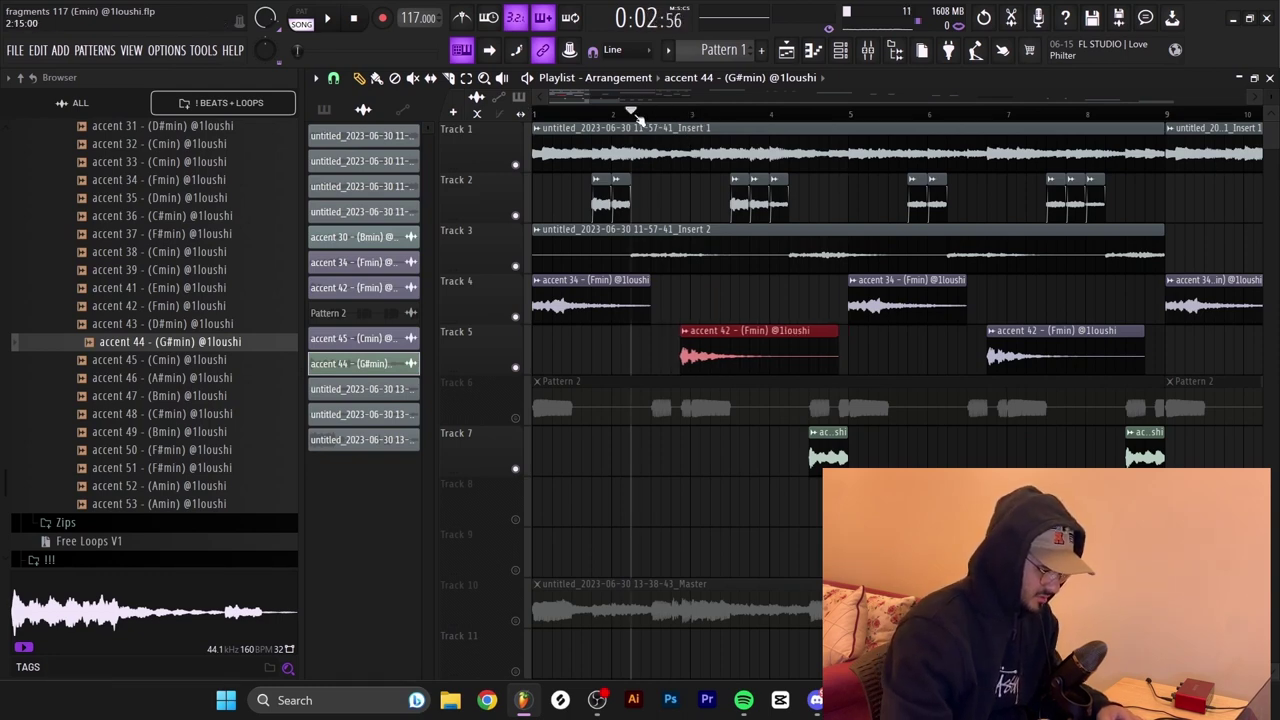
key(space)
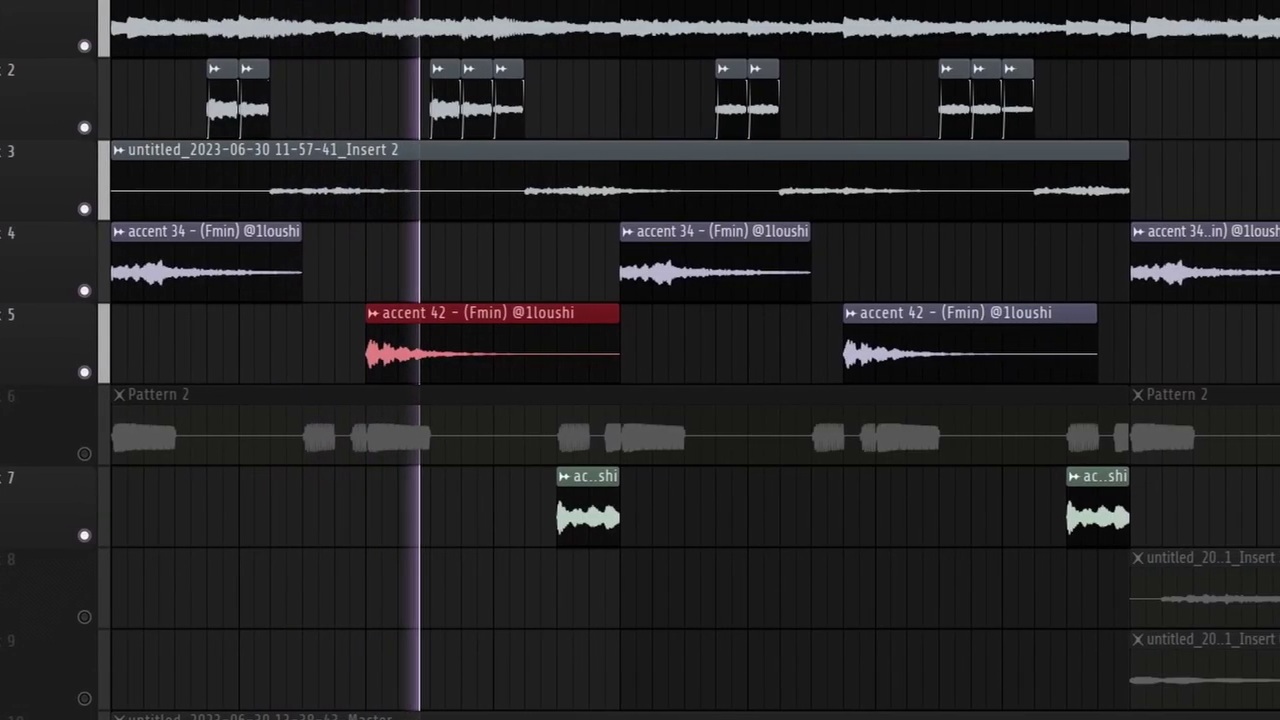
key(space)
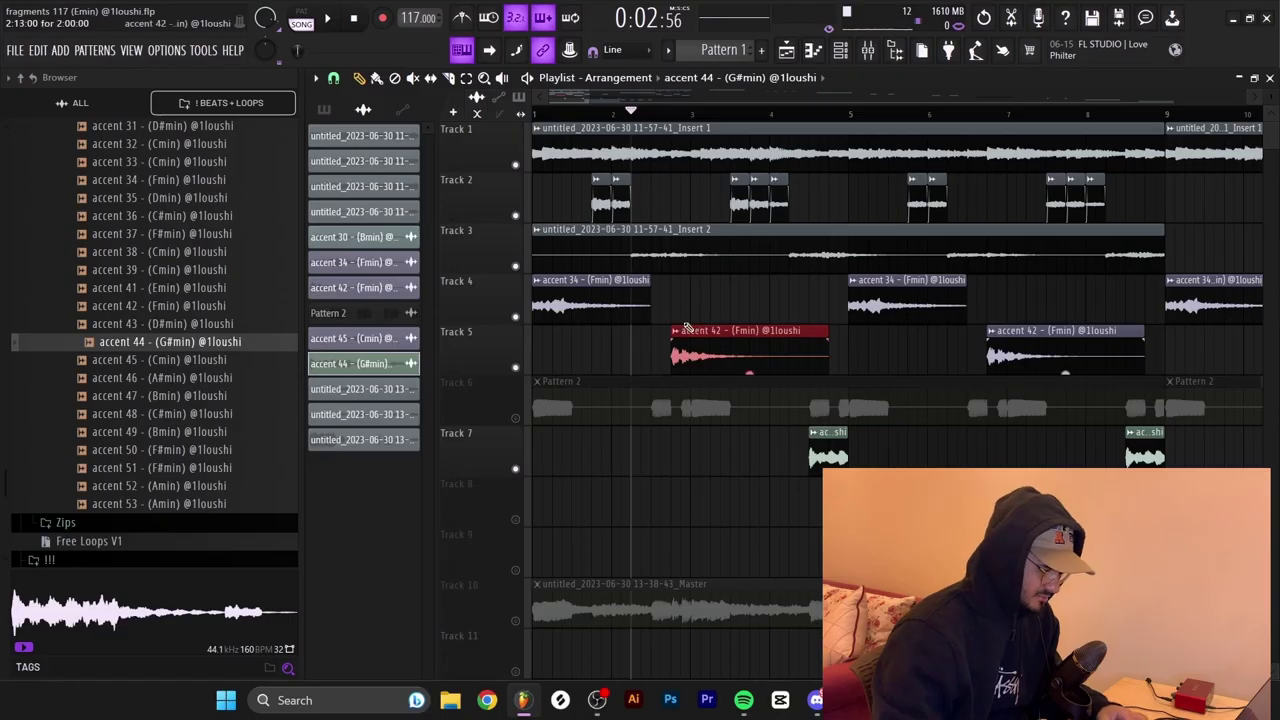
Nudge the first accent 42 clip two increments later, return it to its original position and toggle playback
key(shift+Right)
key(shift+Right)
key(shift+Left)
key(shift+Left)
key(space)
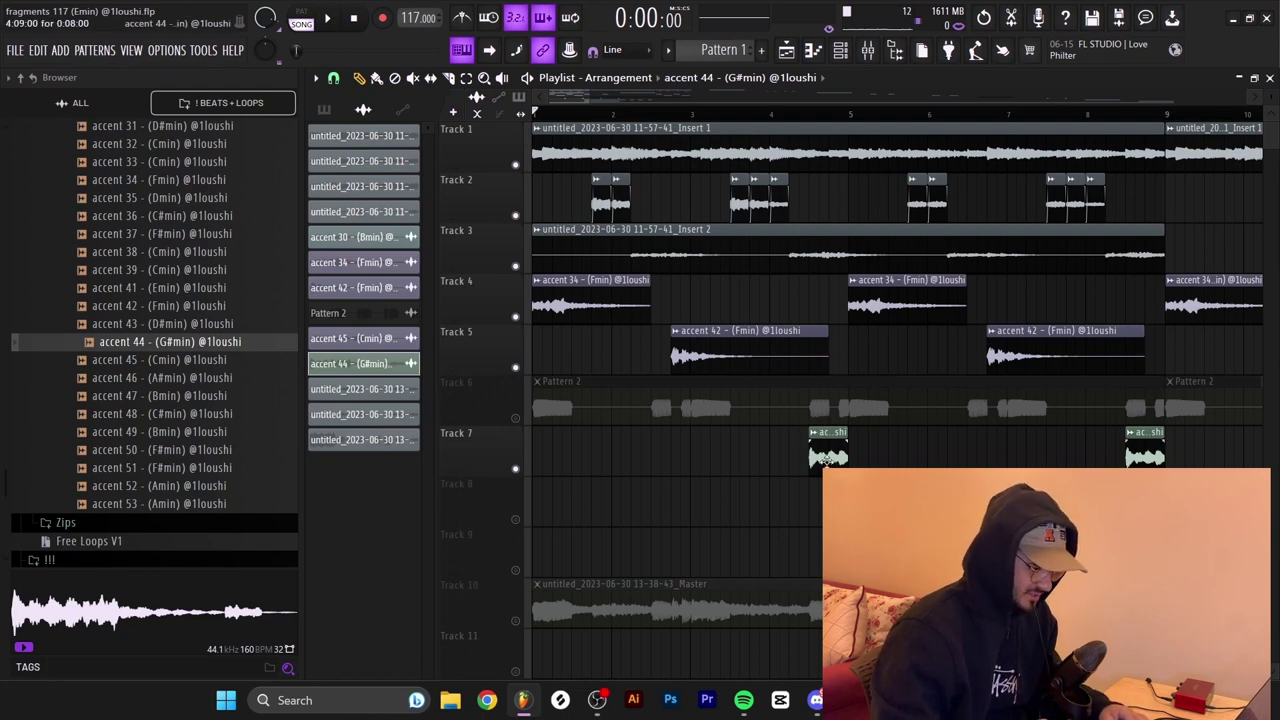
Play the arrangement from just before the first accent 44 clip on track 7
click(798, 112)
key(space)
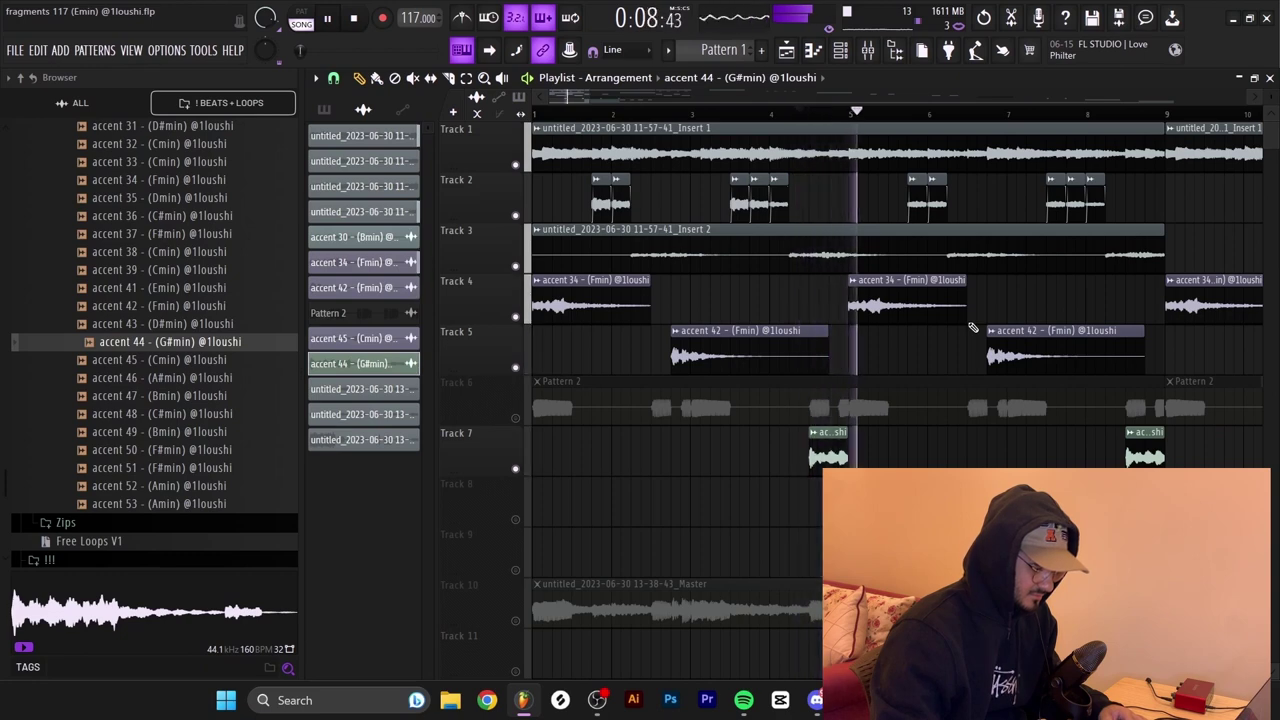
key(space)
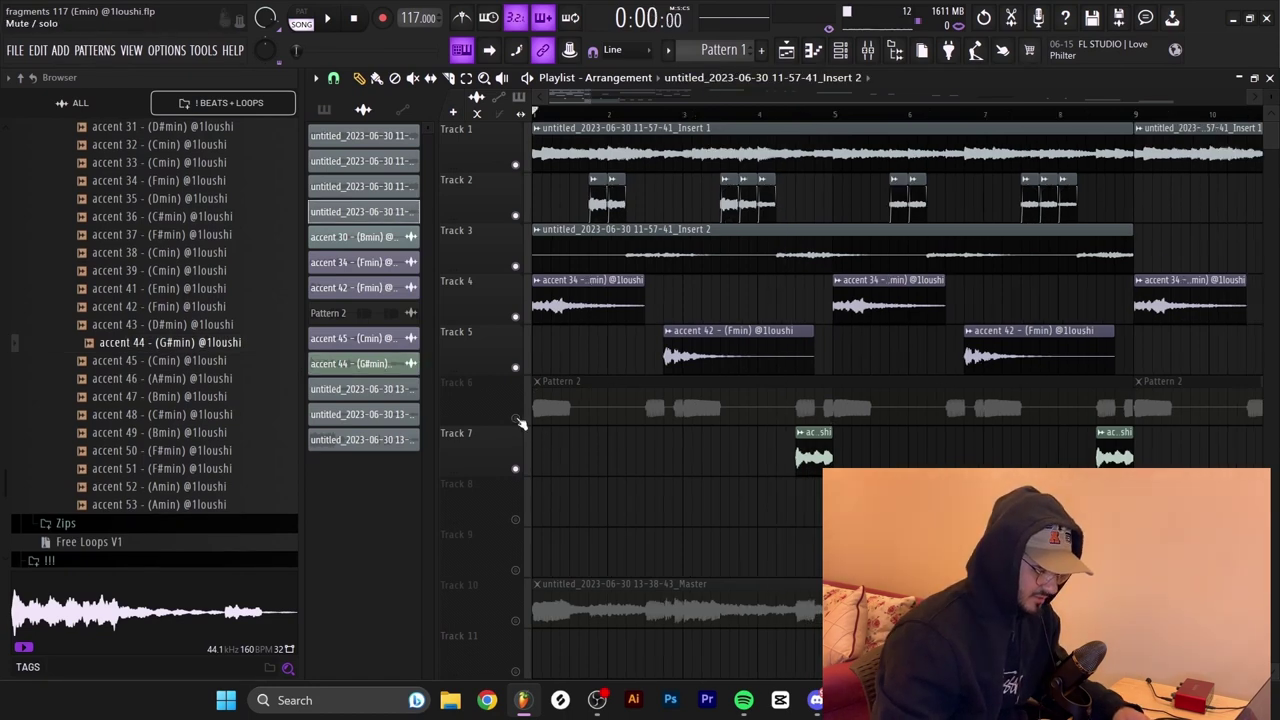
Unmute track 6, solo it and play its Pattern 2 bass clip from the start
click(516, 419)
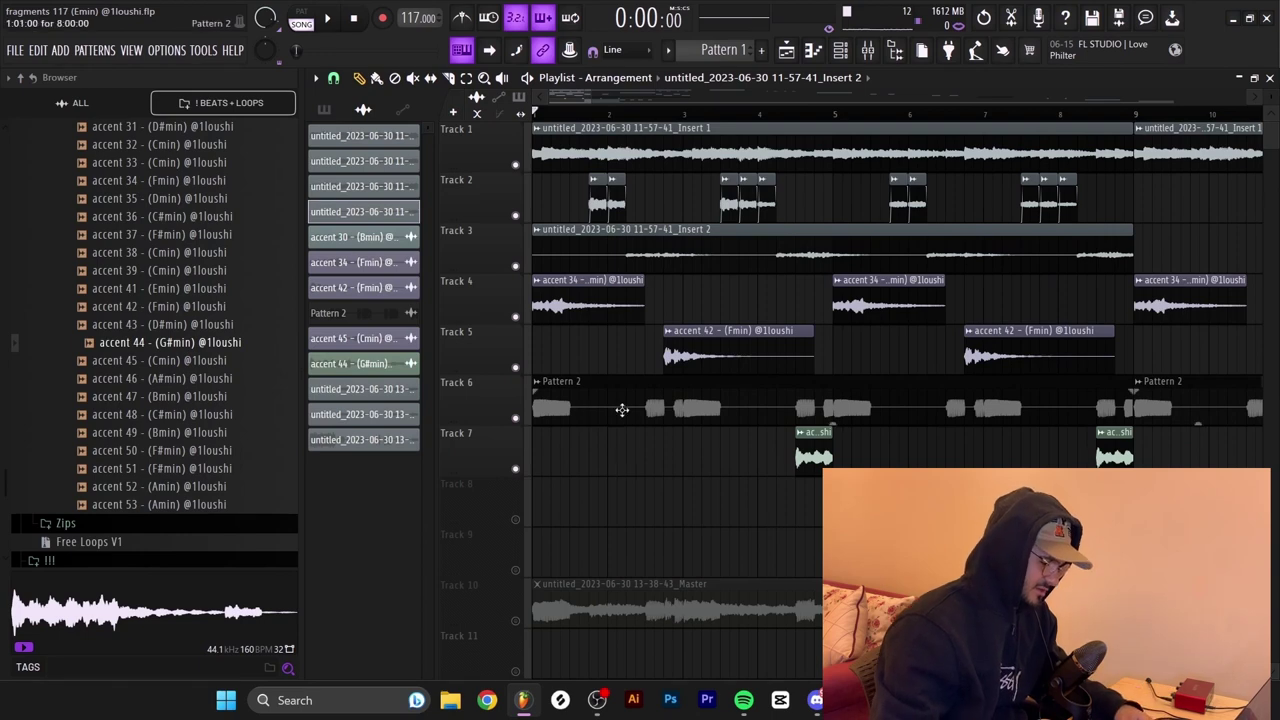
right_click(514, 418)
key(space)
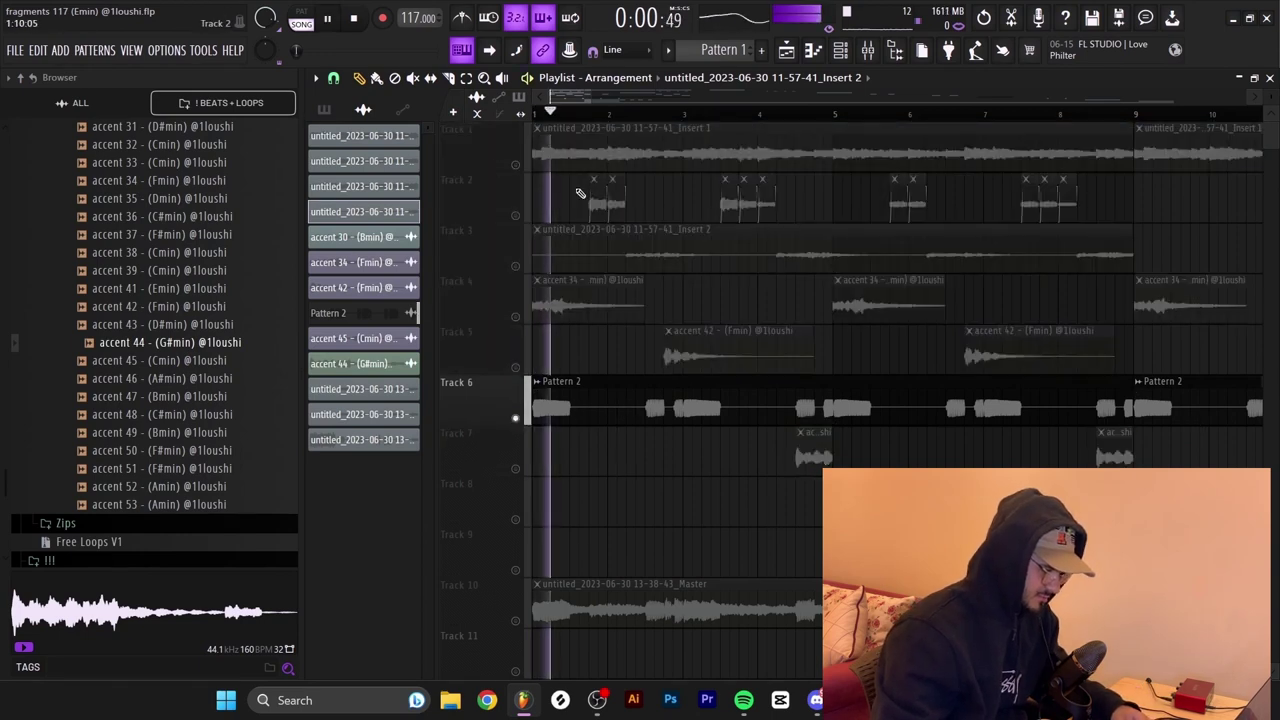
key(space)
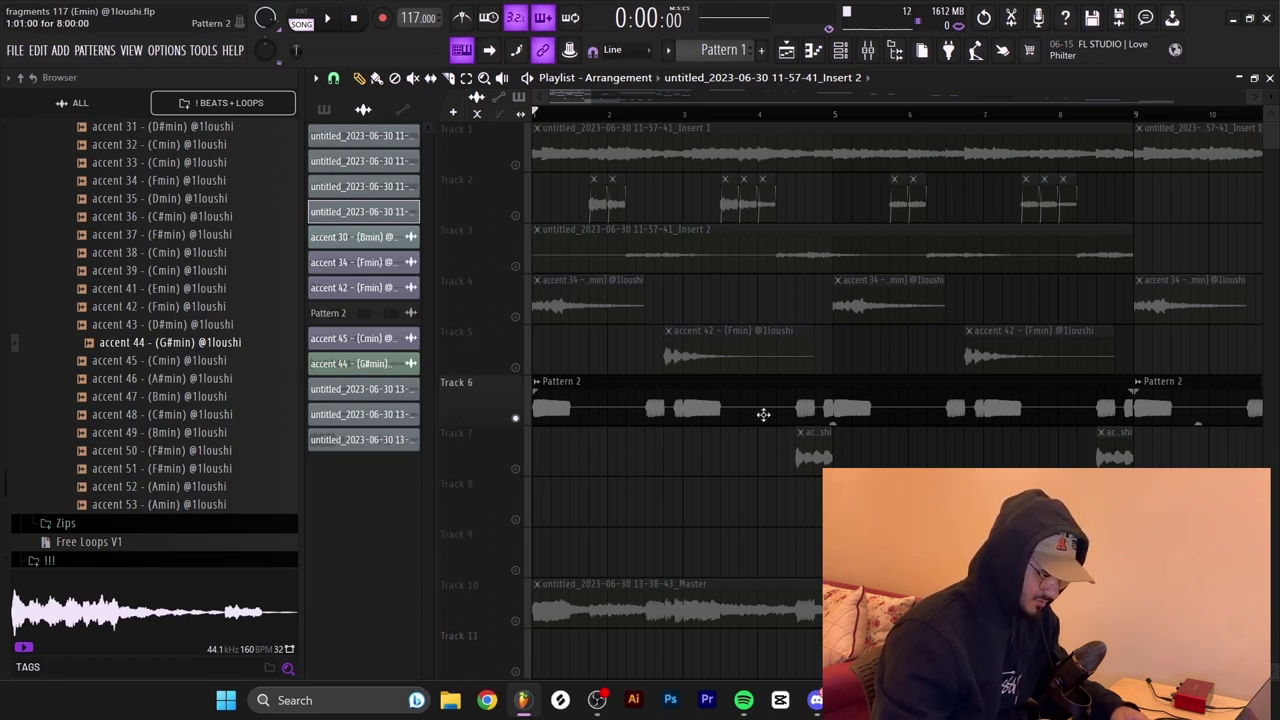
key(space)
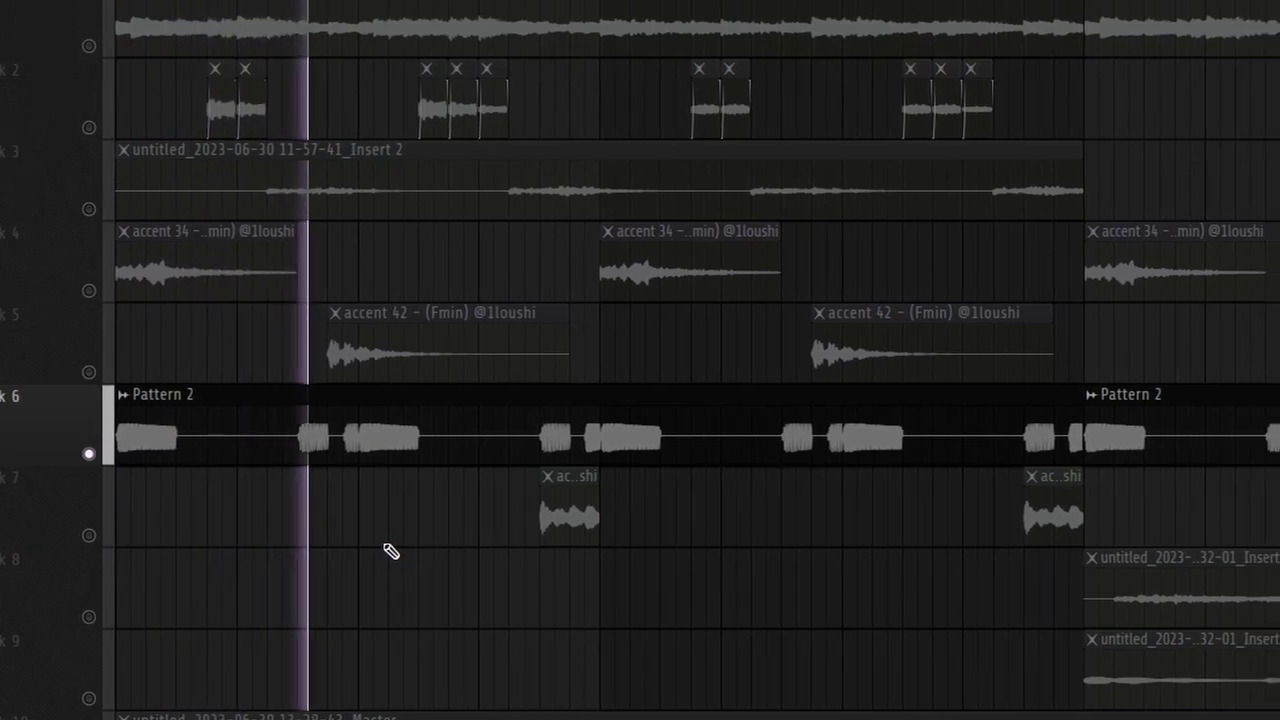
key(space)
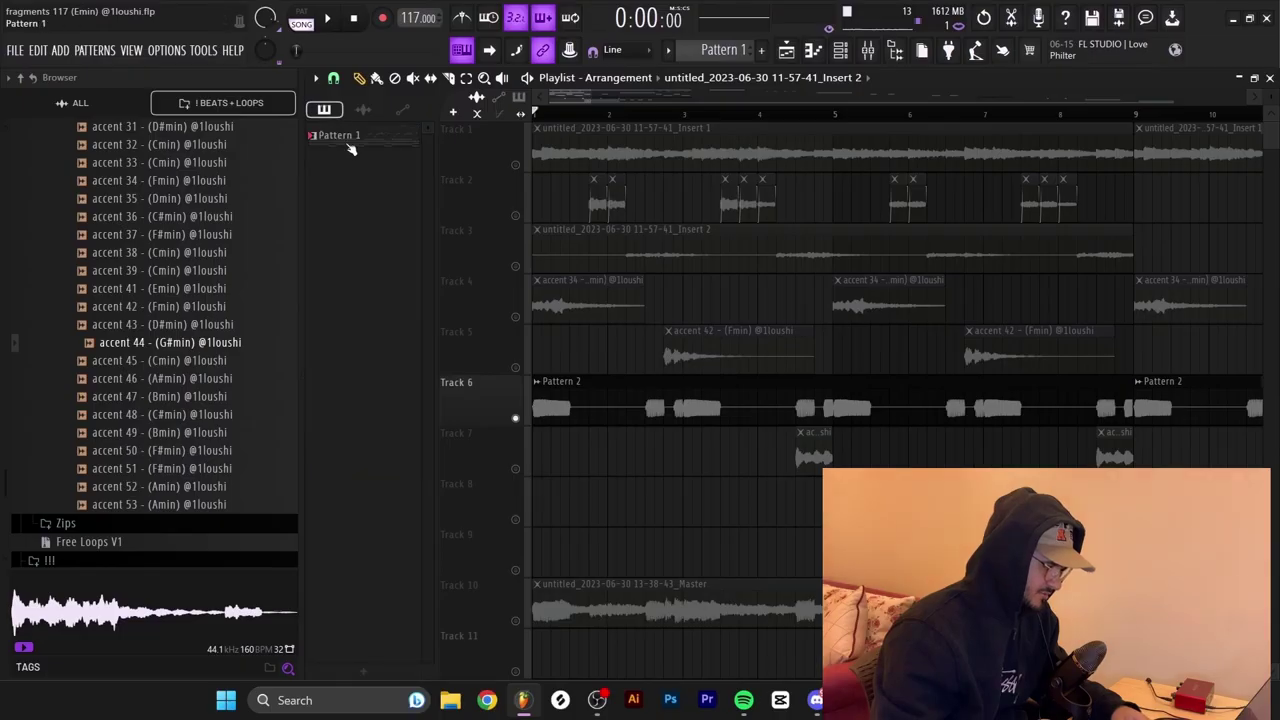
Examine the maroon - bass channel's sampler settings in Pattern 1 and locate its sample in the browser
double_click(350, 147)
key(F6)
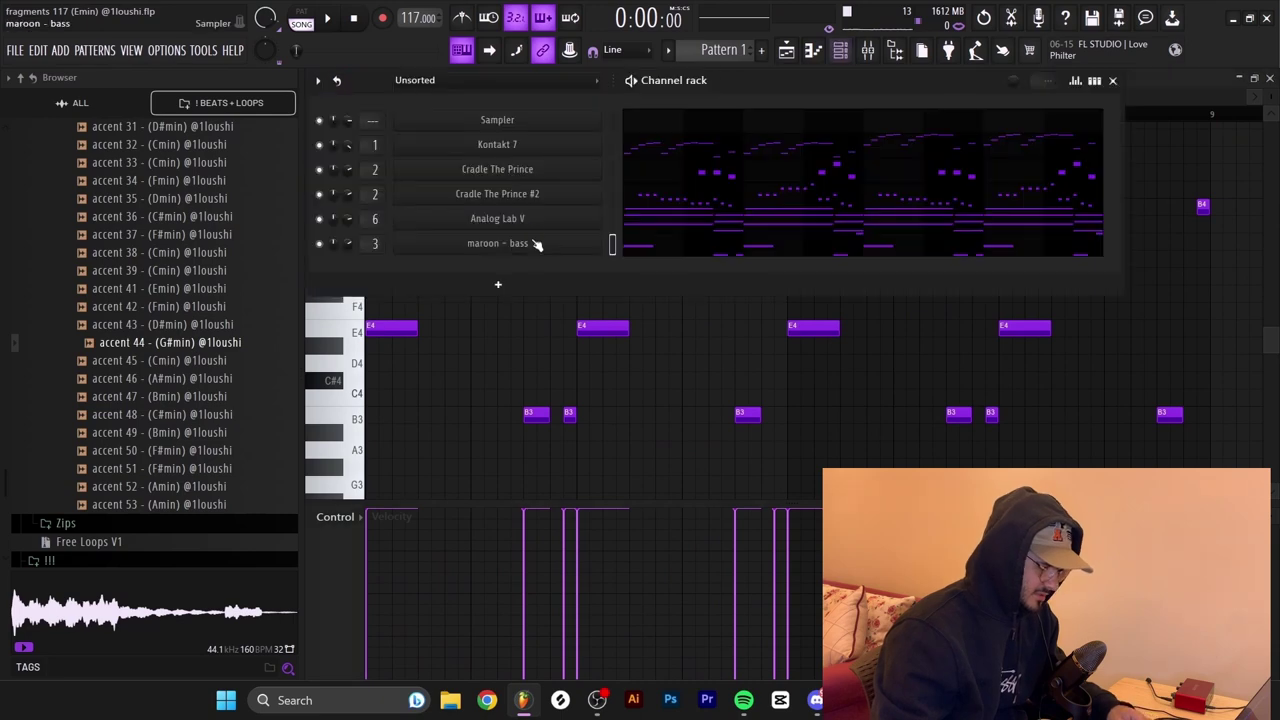
click(535, 244)
click(609, 311)
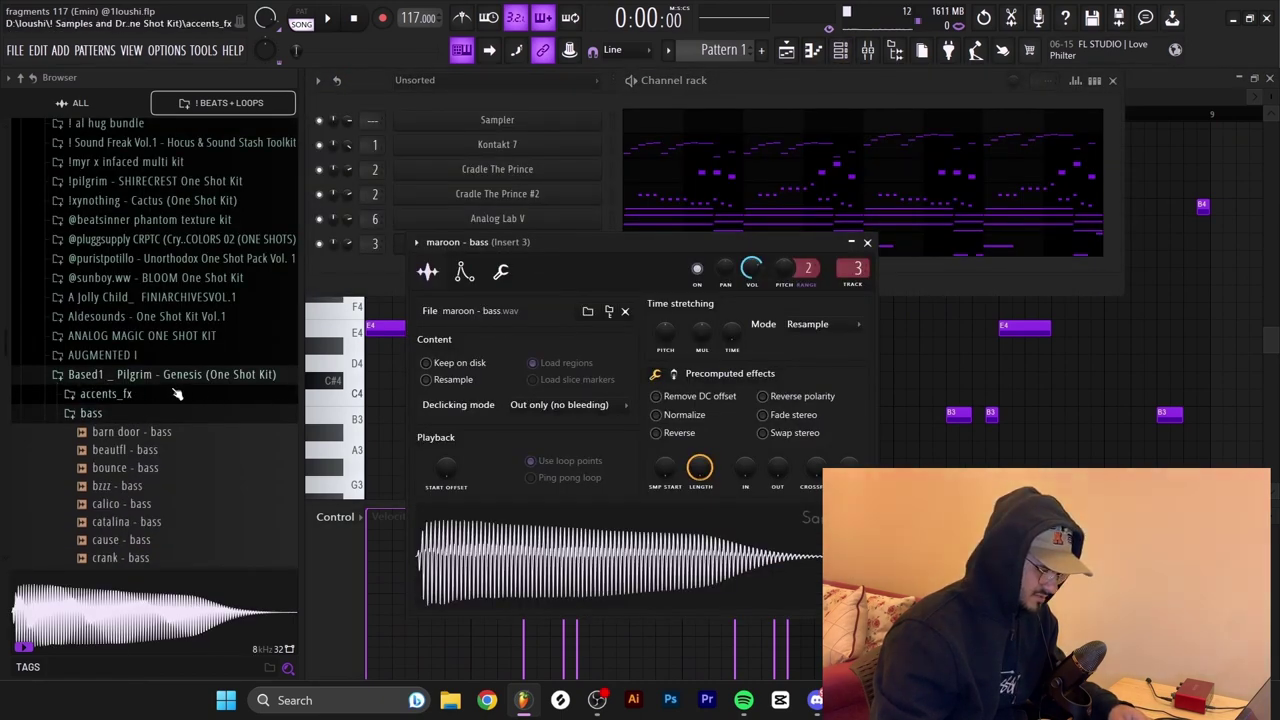
click(1048, 443)
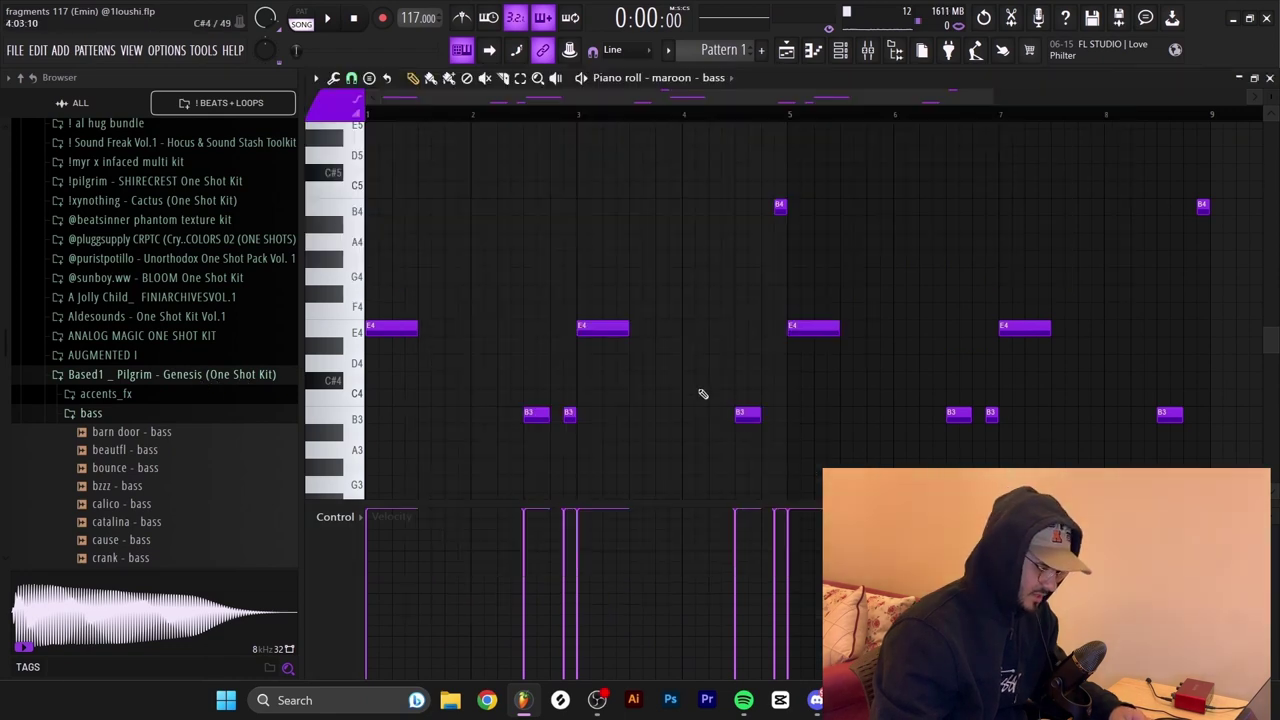
Examine the maroon - bass notes in the piano roll and play Pattern 1
scroll(700, 390, up, 1)
scroll(690, 378, down, 1)
key(space)
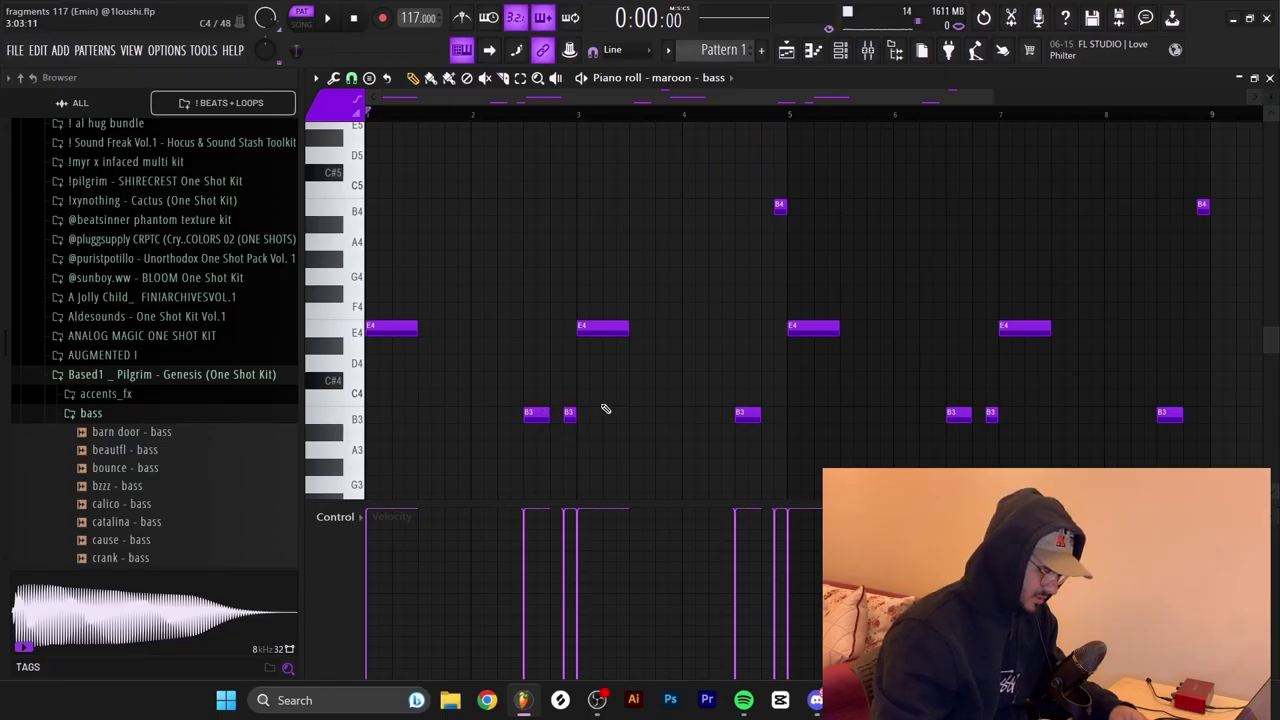
Reopen the maroon - bass channel from the channel rack and check its envelope settings
click(840, 49)
click(508, 250)
click(462, 272)
click(1000, 466)
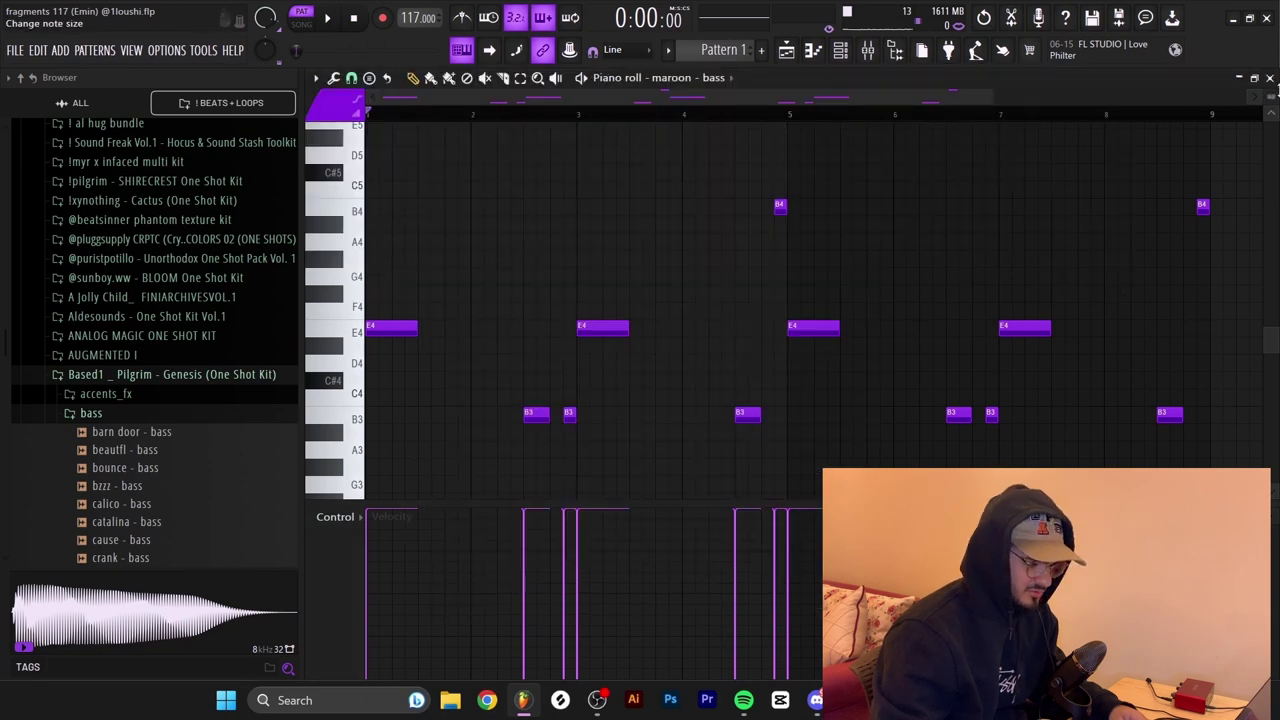
Close the piano roll, return to the playlist and play the full arrangement in song mode
click(1269, 78)
key(F5)
key(l)
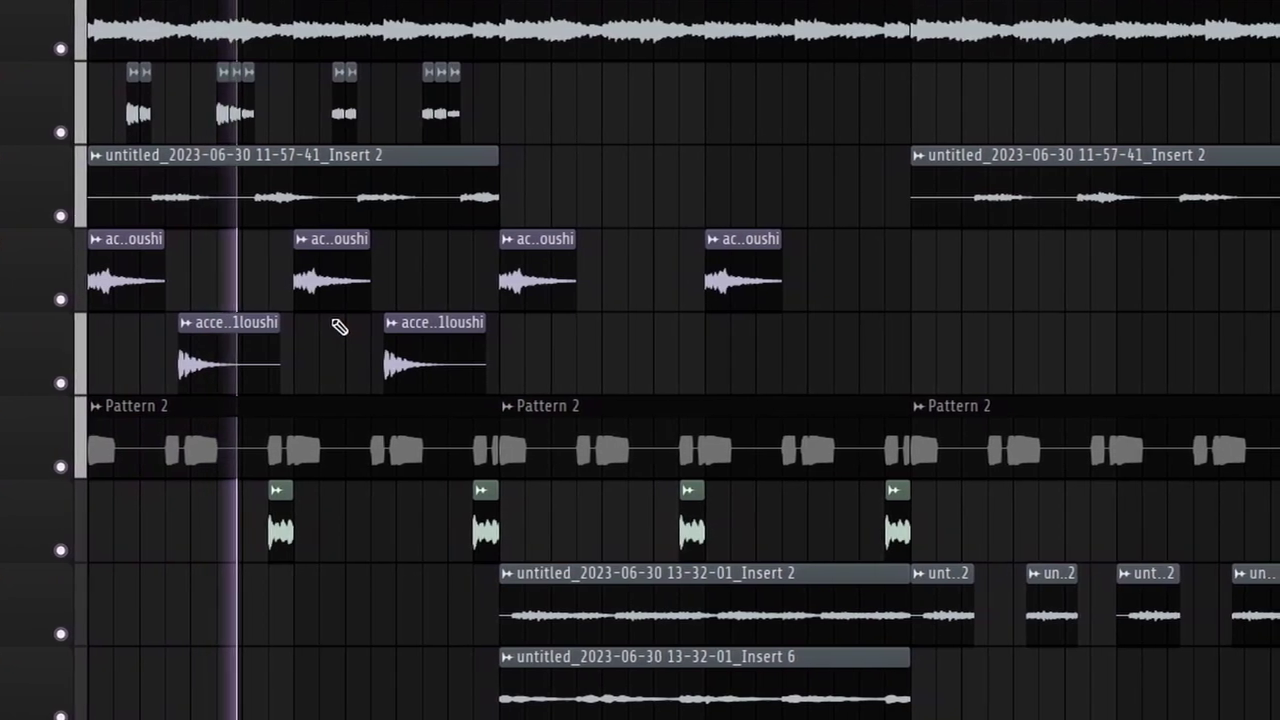
key(space)
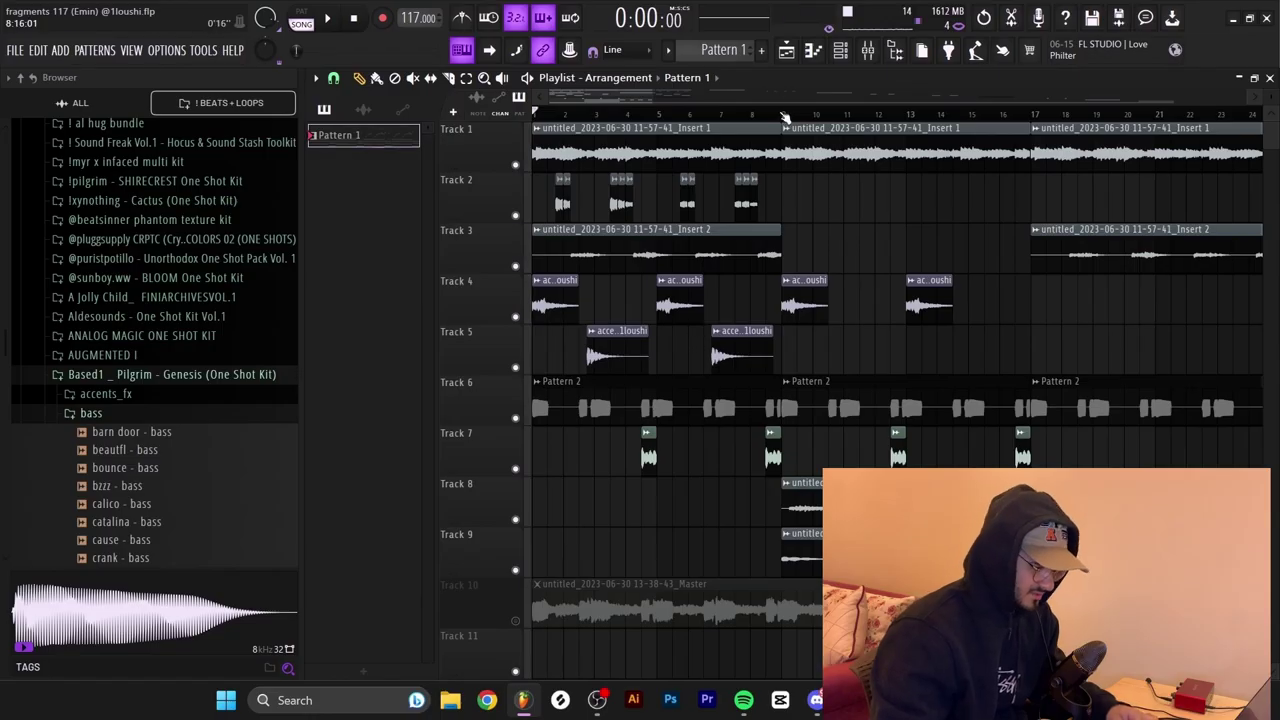
Move the playhead to bar 9 and briefly solo the melody on track 1
click(785, 117)
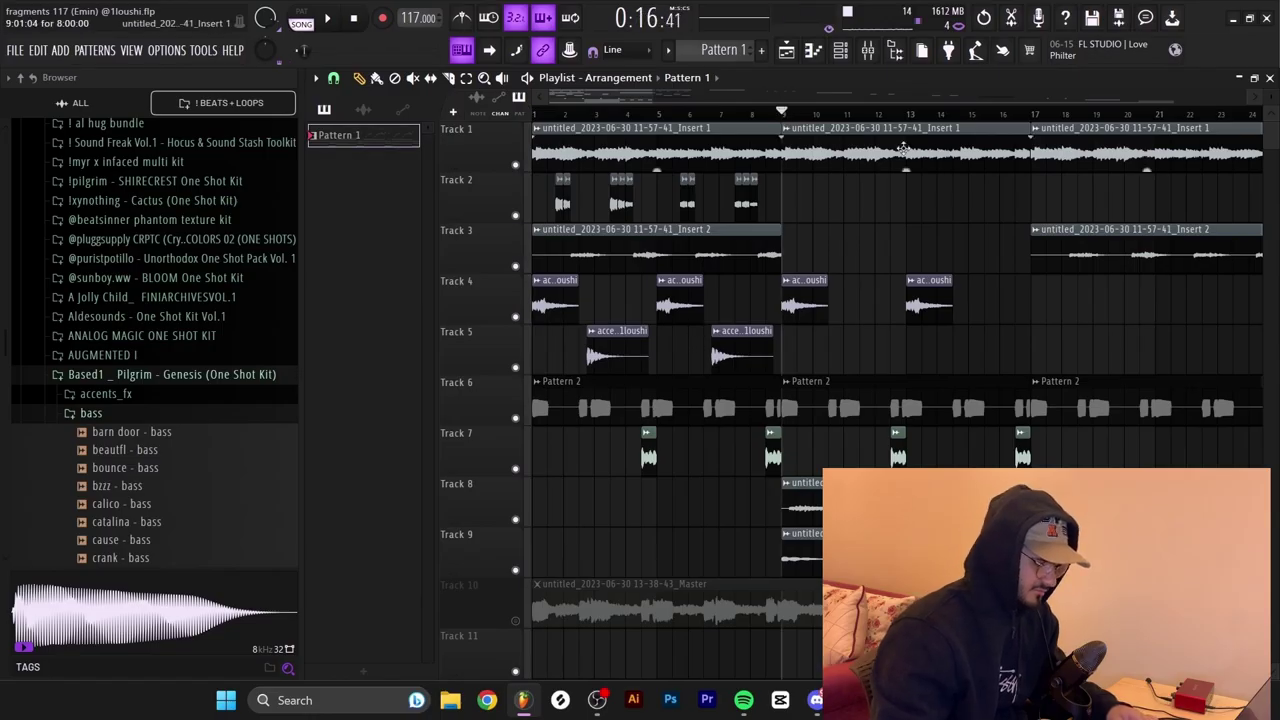
drag(738, 190, 691, 184)
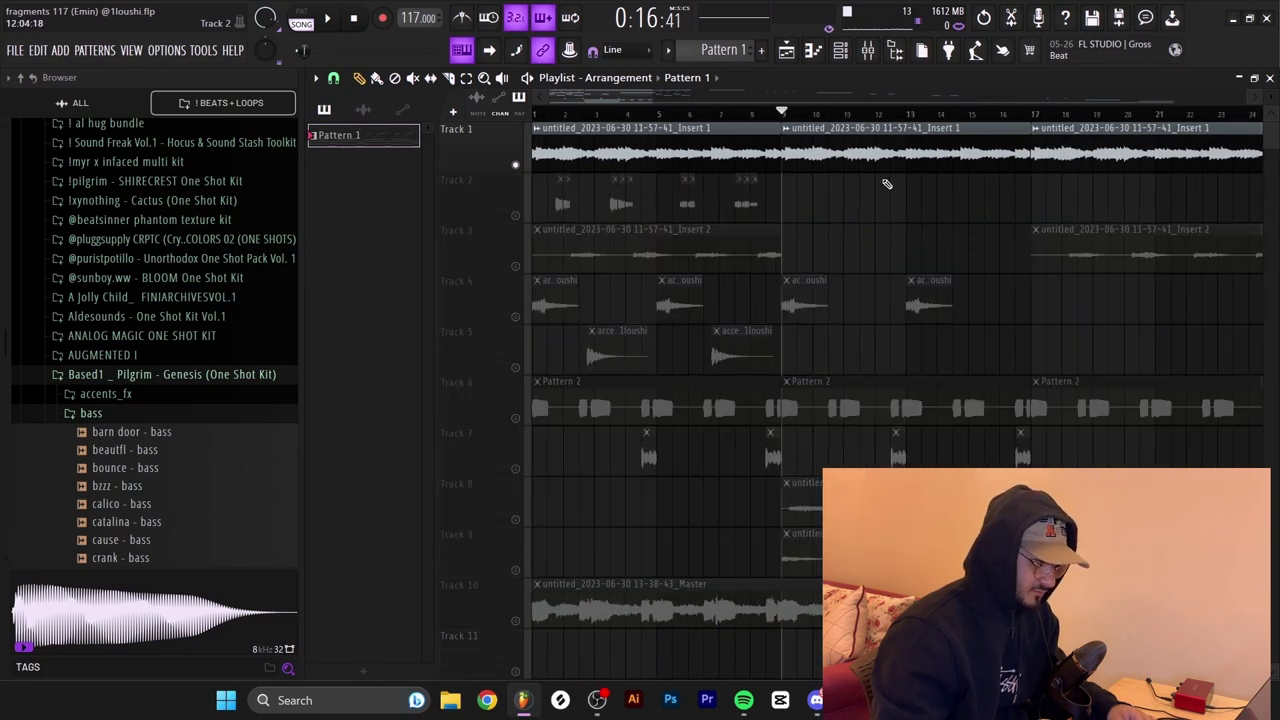
drag(880, 185, 880, 140)
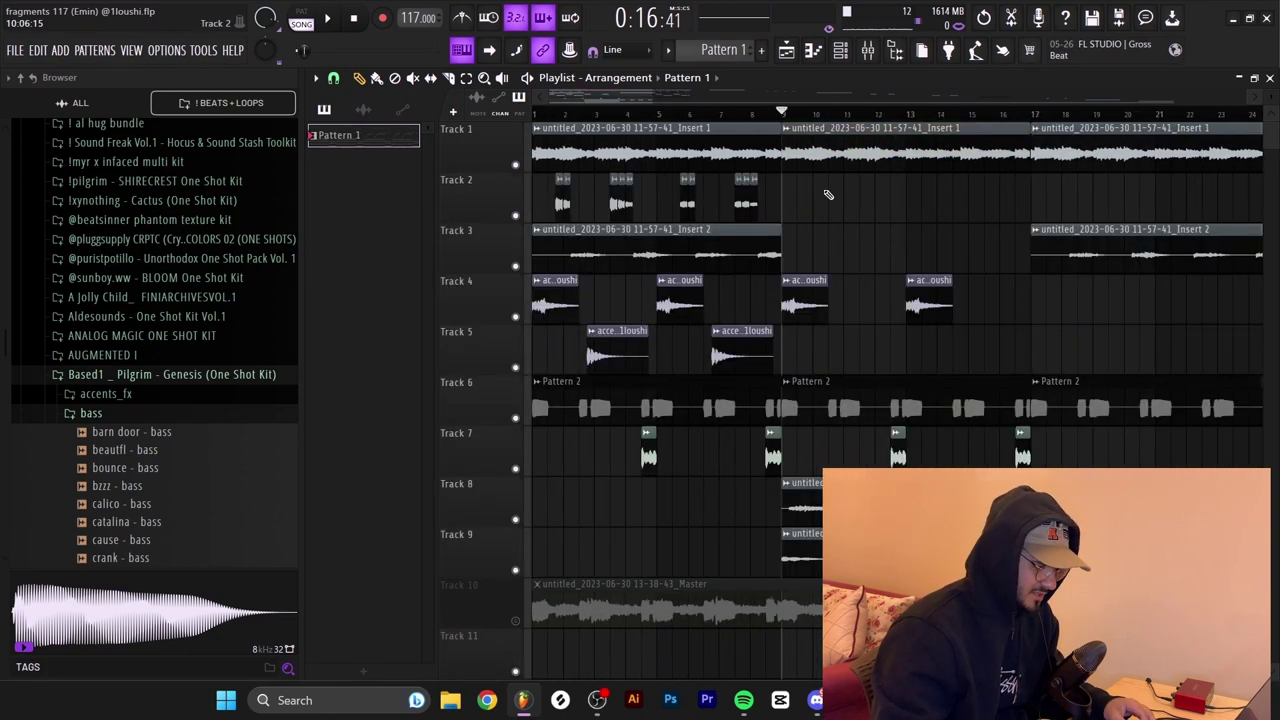
Compare the section from bar 9 with the first eight bars across tracks 2 to 7
drag(823, 194, 529, 203)
drag(805, 273, 760, 258)
ctrl+click(809, 272)
drag(712, 298, 564, 308)
drag(816, 350, 542, 354)
drag(836, 456, 1054, 462)
ctrl+click(989, 368)
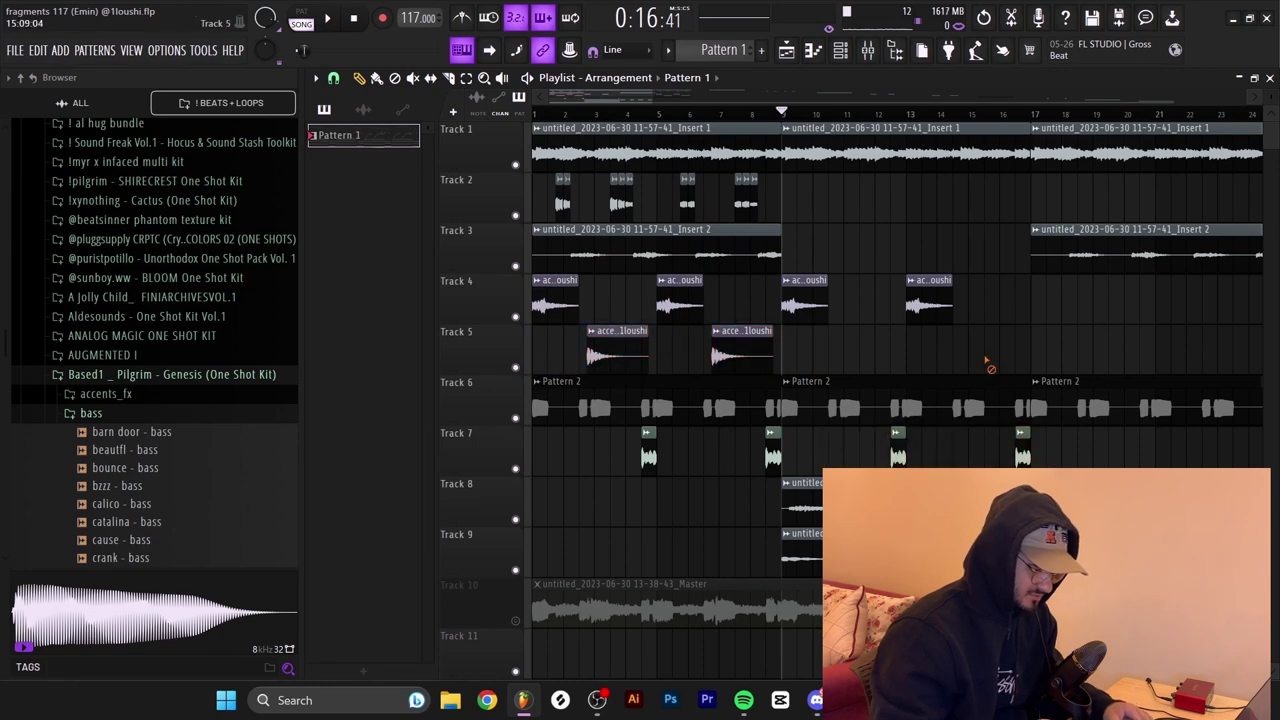
Mute tracks 8 and 9 to compare the section without them, and unmute both again
click(516, 519)
click(516, 570)
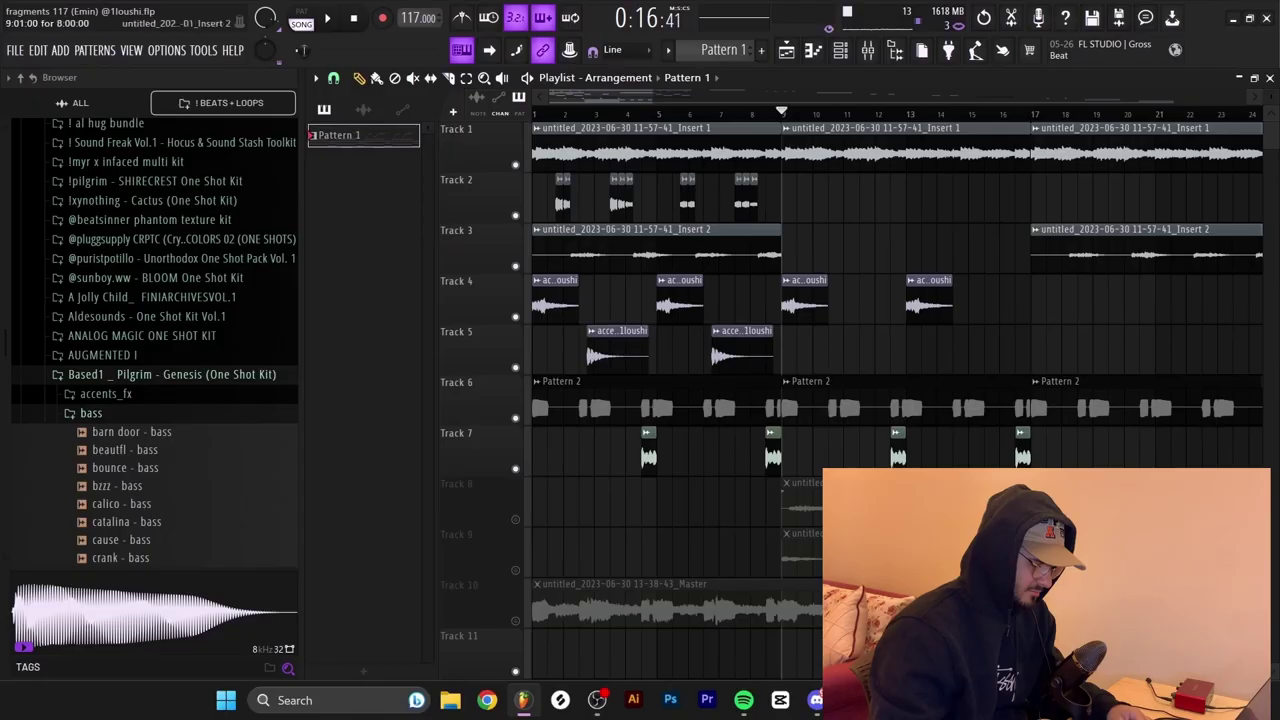
click(516, 570)
click(516, 519)
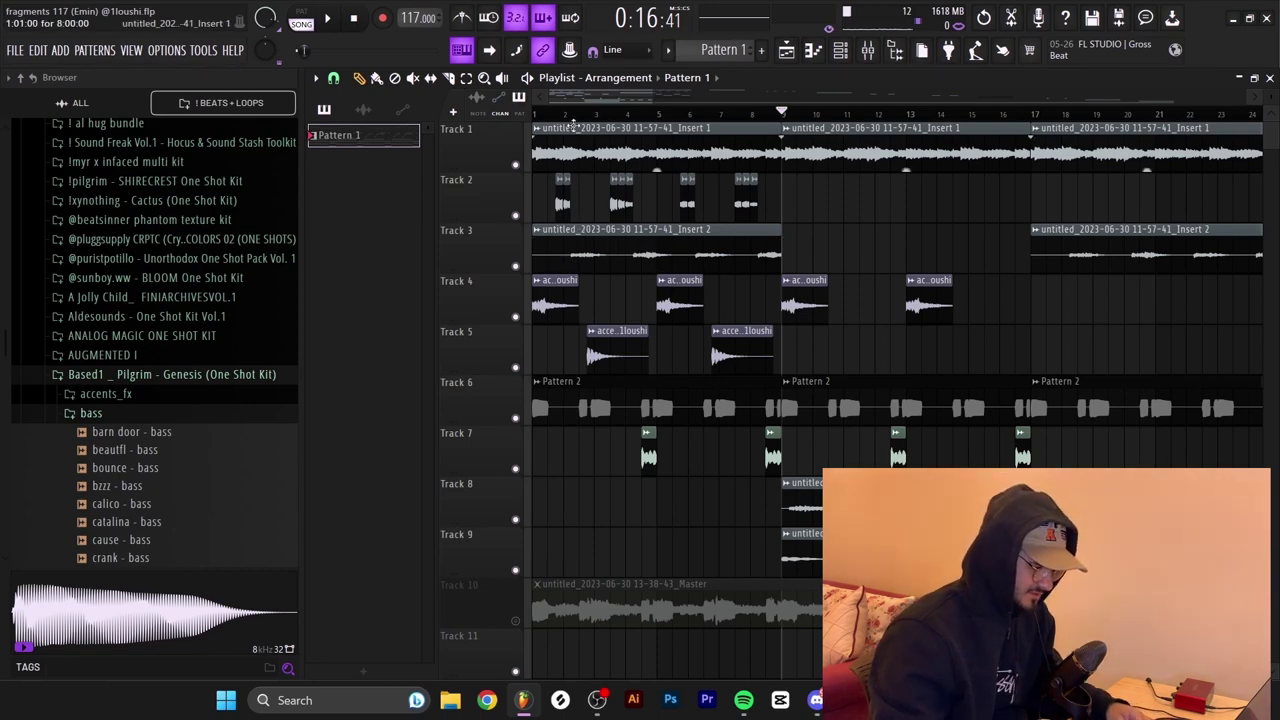
Solo track 3, play its clip from bar 2 and enable track 8 alongside it
right_click(516, 265)
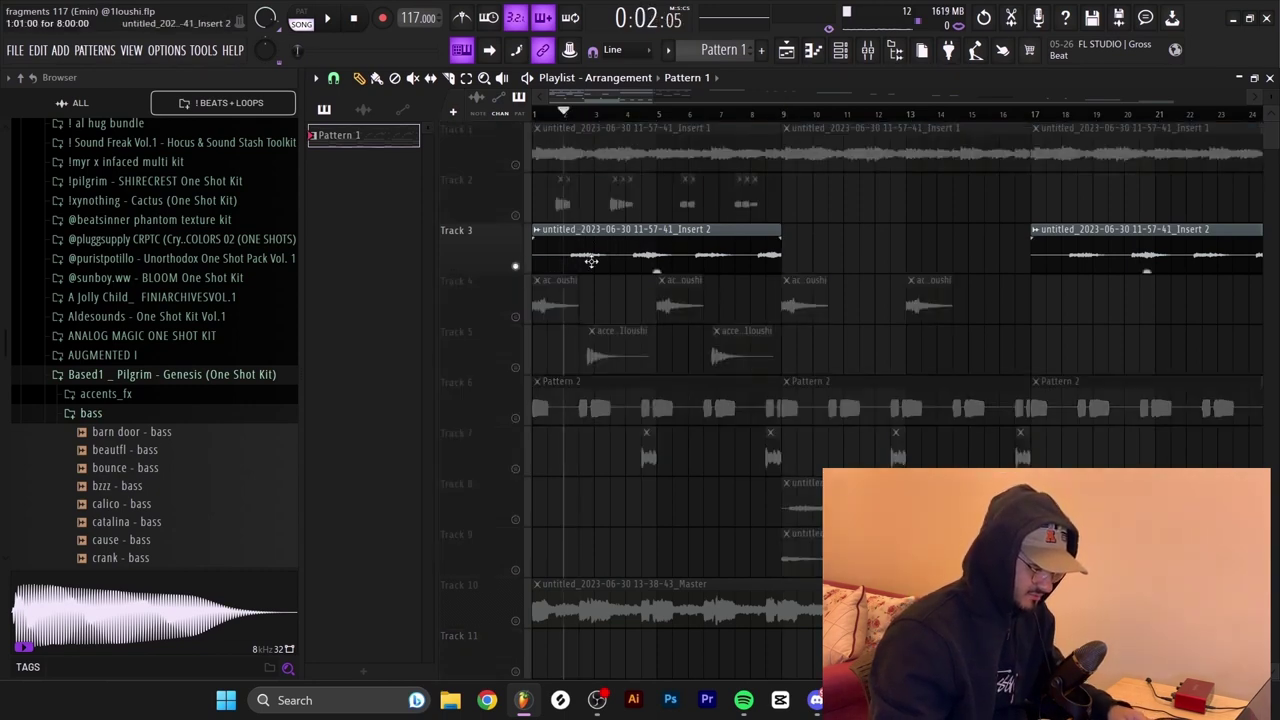
key(space)
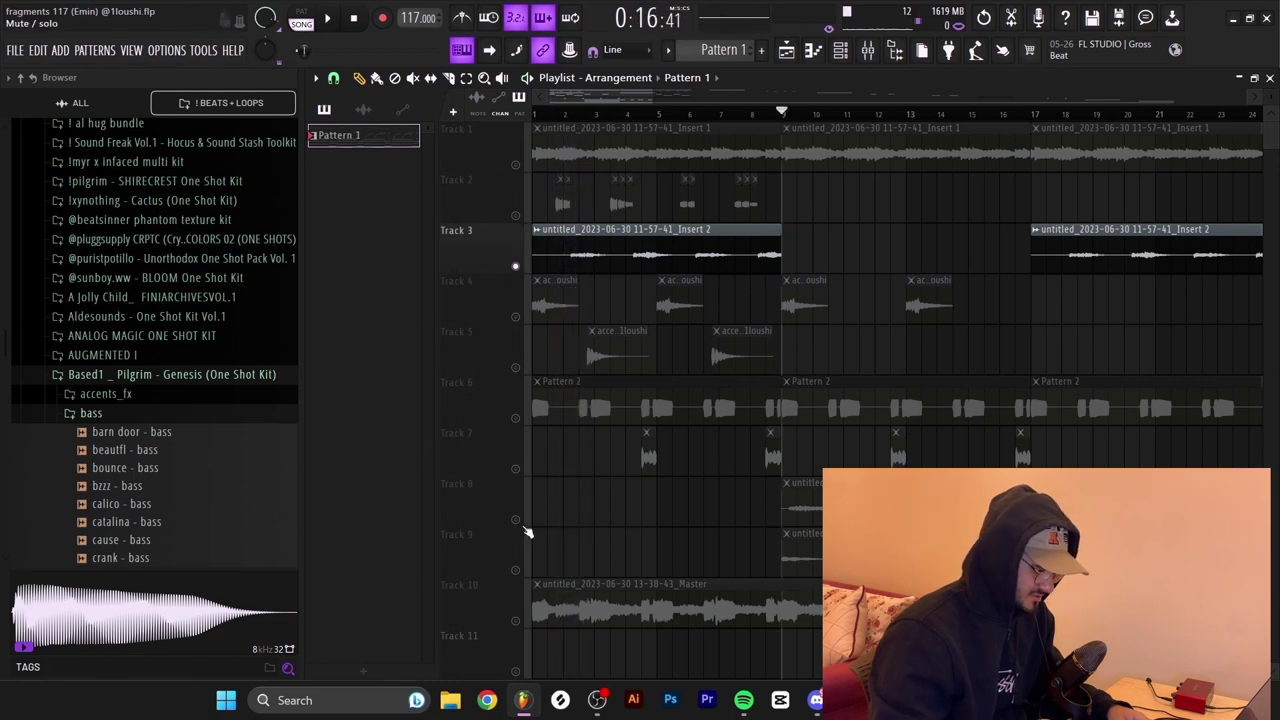
click(517, 521)
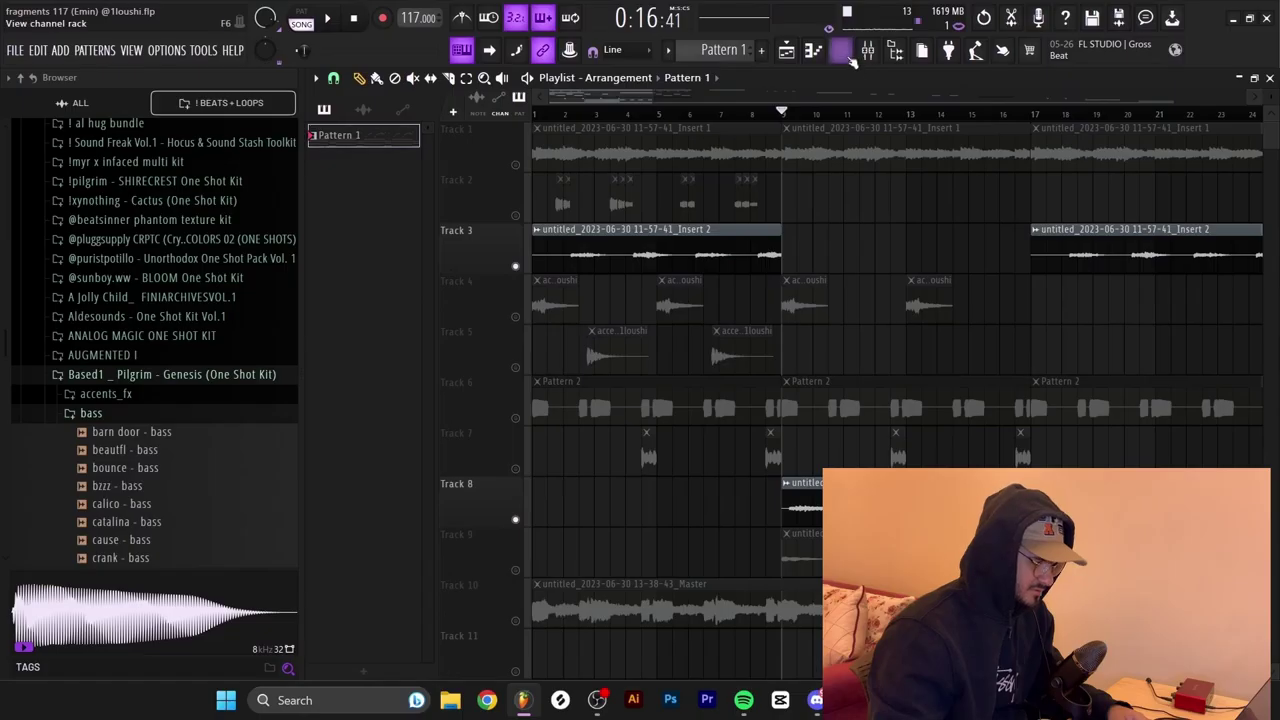
Examine the Cradle The Prince #2 instrument's preset and layer settings from the channel rack
click(843, 53)
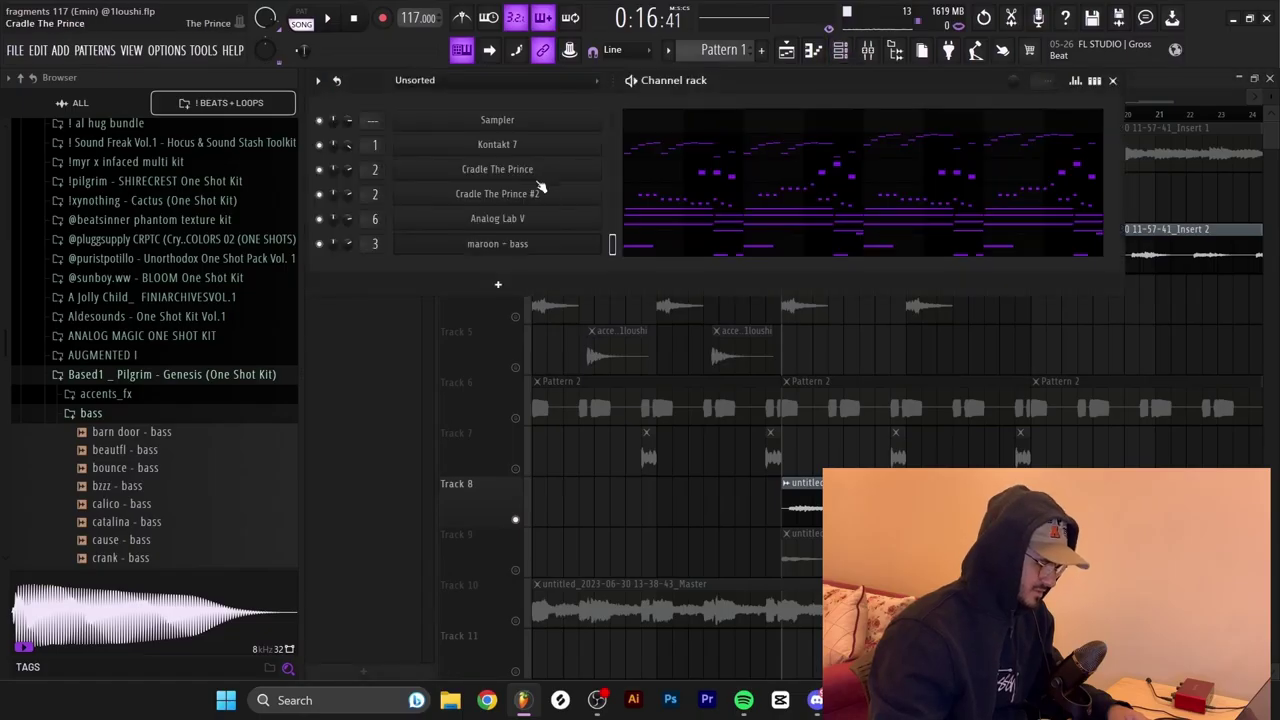
click(549, 204)
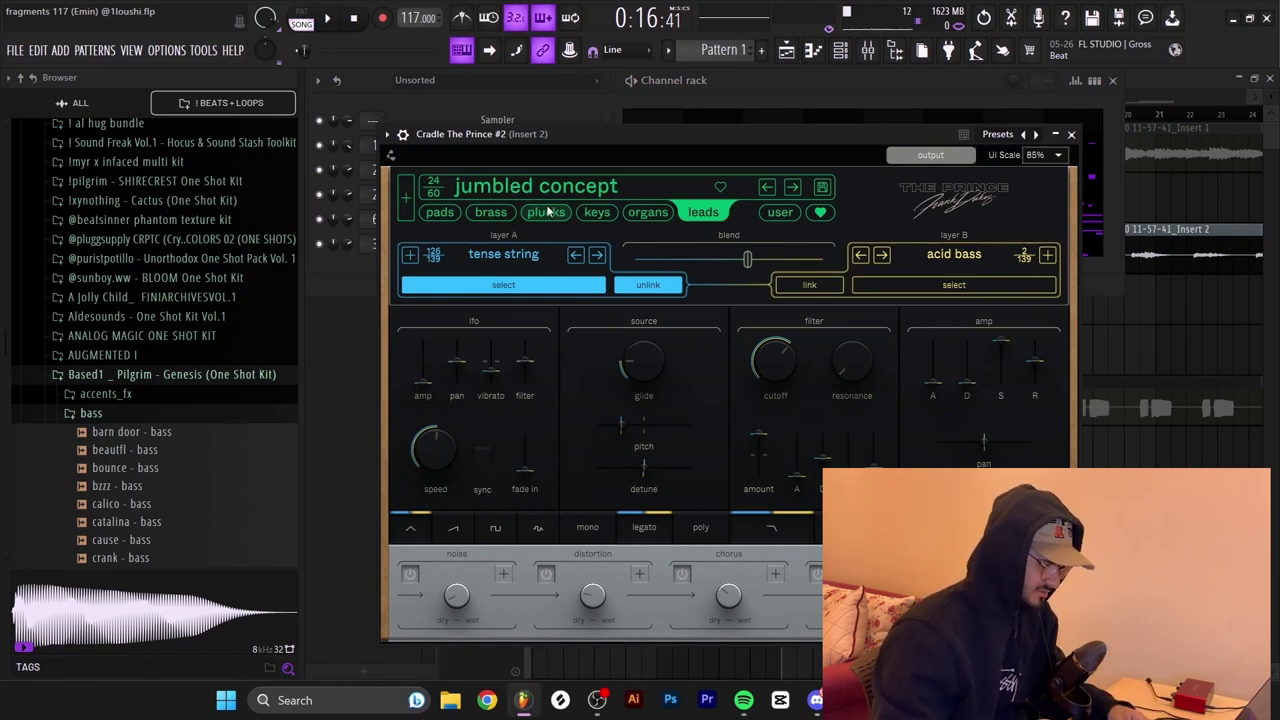
click(1056, 135)
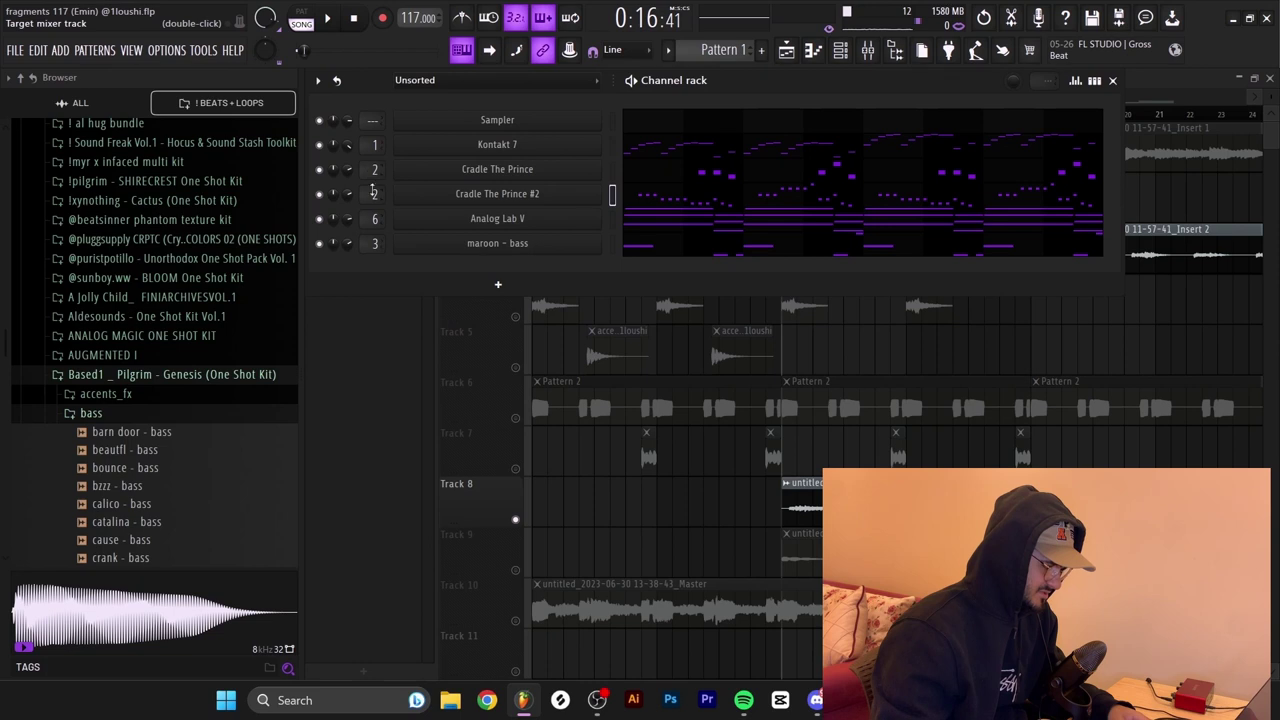
Examine the Cradle The Prince #2 counter-melody notes in the piano roll and return to the playlist
click(680, 203)
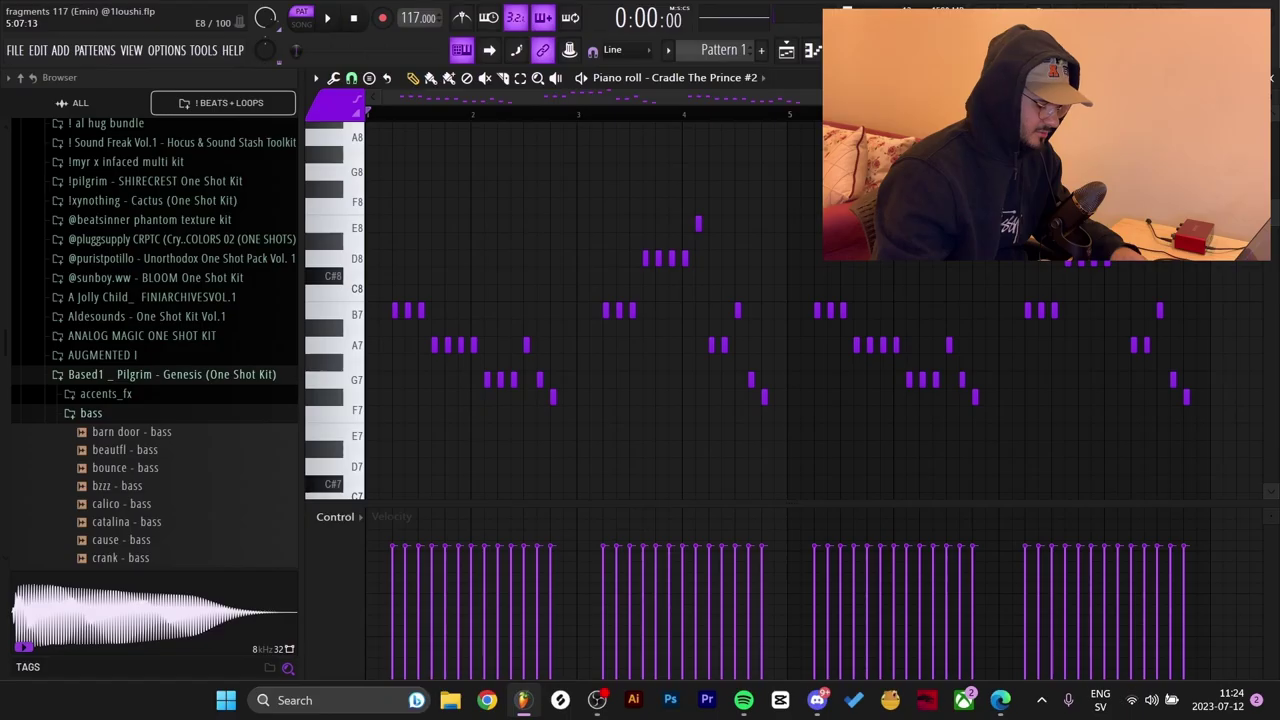
click(1270, 78)
key(F6)
key(l)
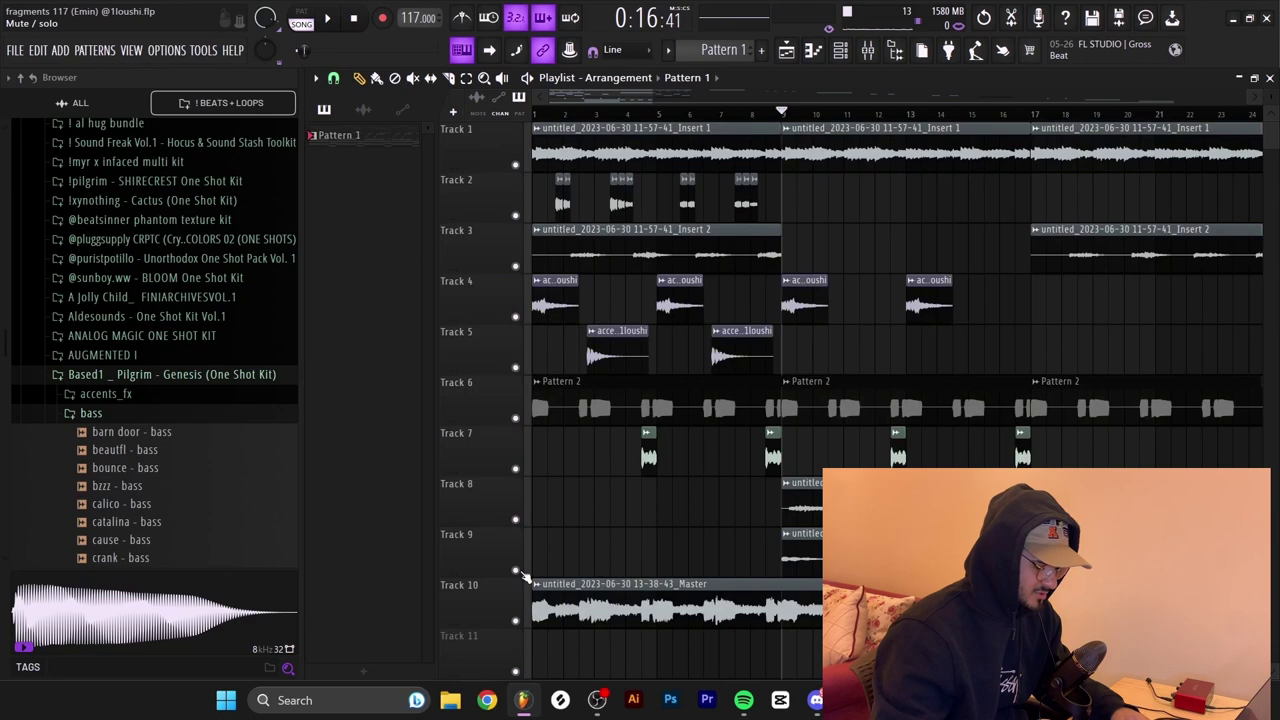
Mute tracks 9 and 10 and play from bar 9, and play it again with track 9 unmuted
click(49, 706)
click(515, 620)
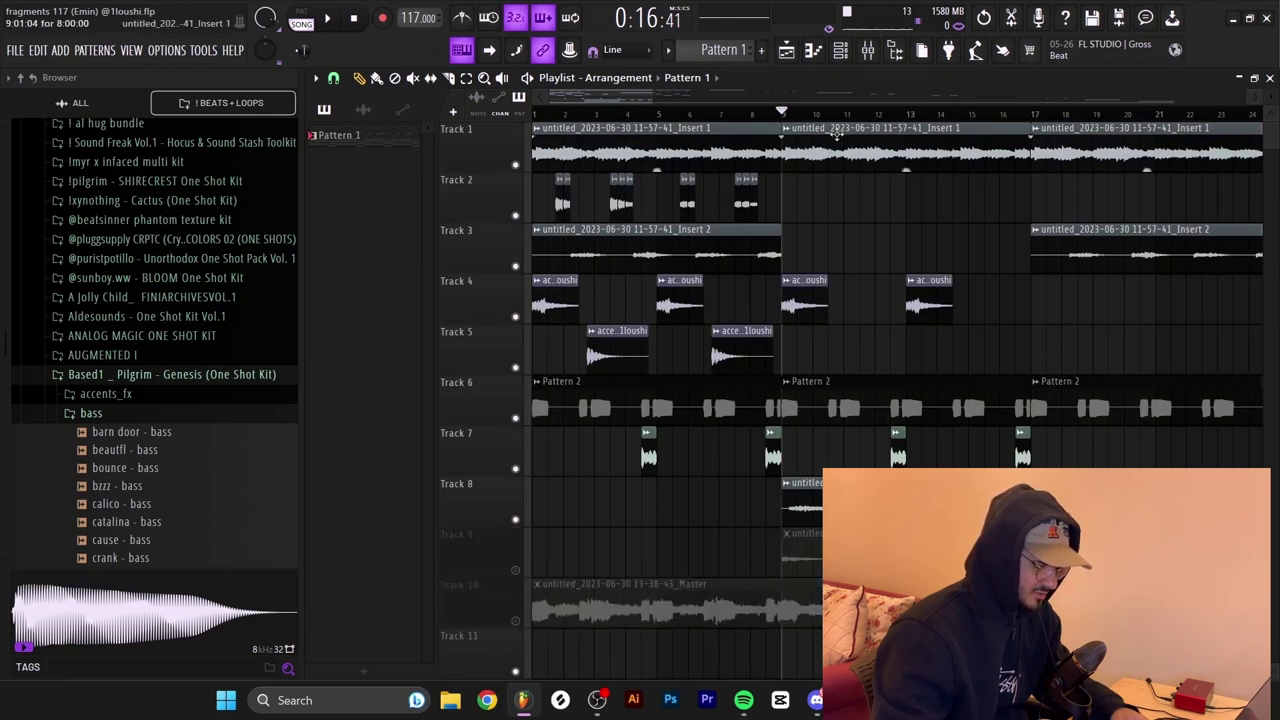
key(space)
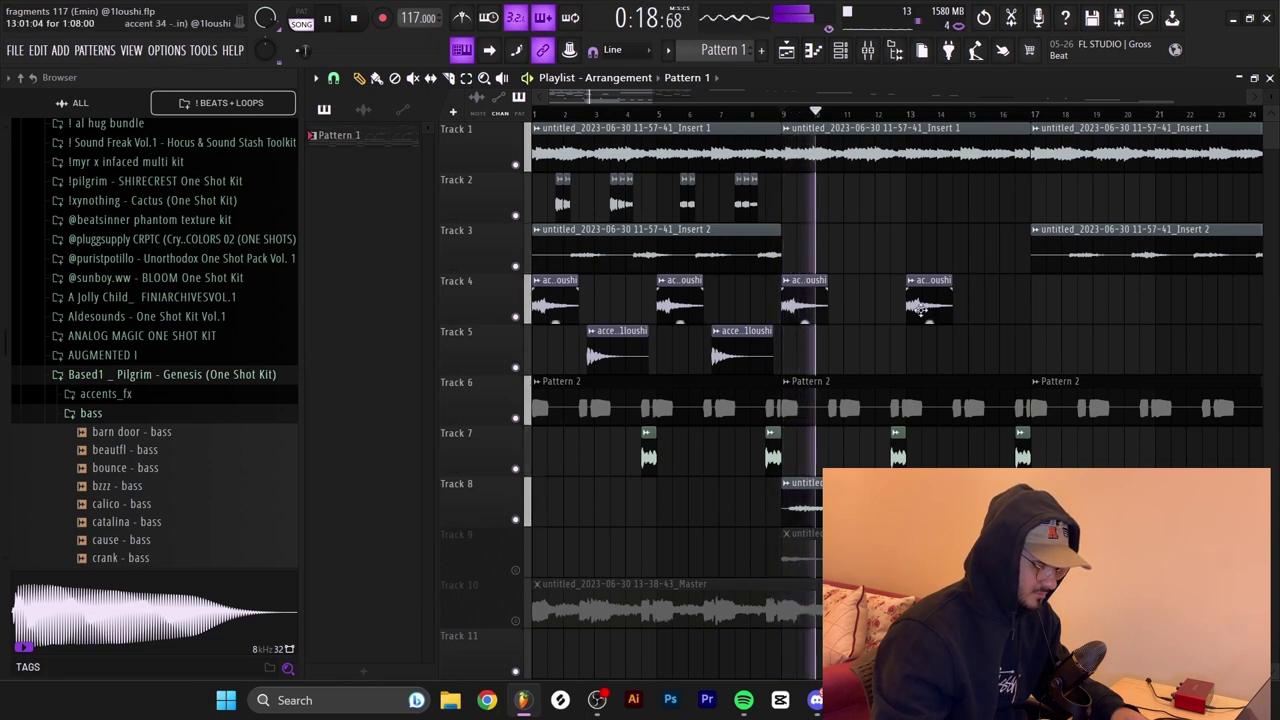
key(space)
click(515, 570)
key(space)
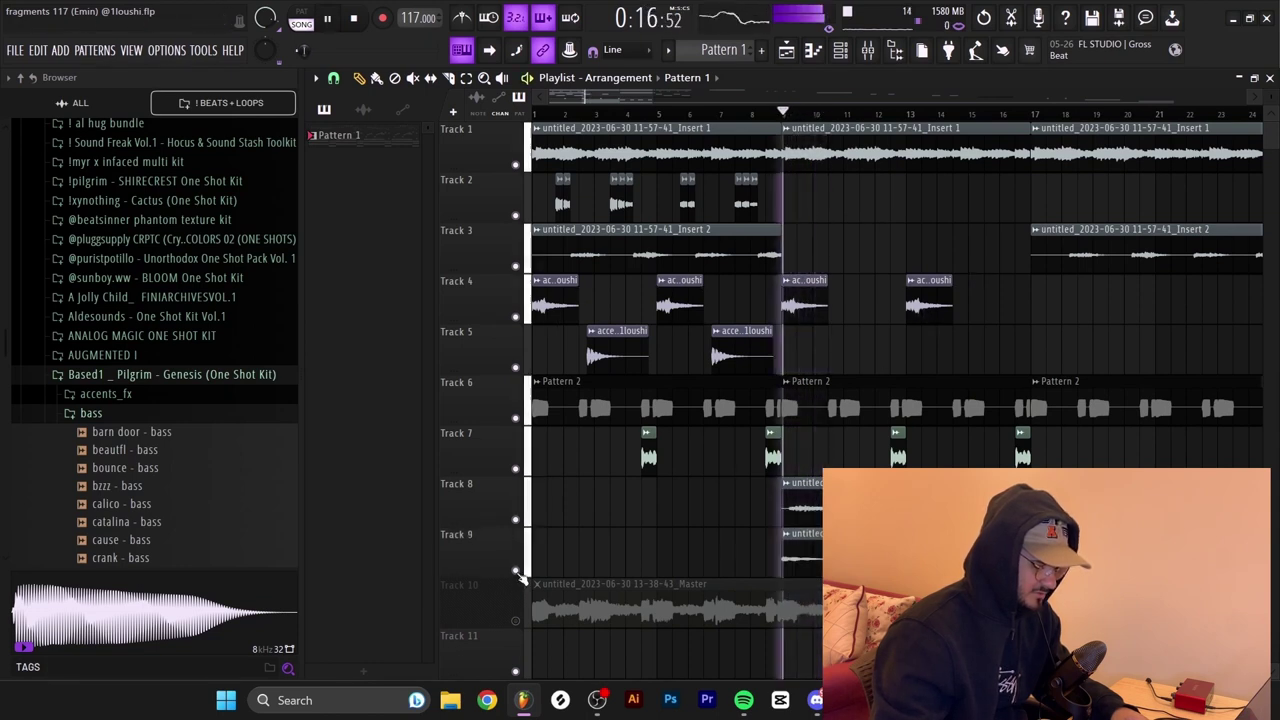
key(space)
Examine the Analog Lab V instrument's preset from the channel rack and move its window clear of the rack
click(842, 52)
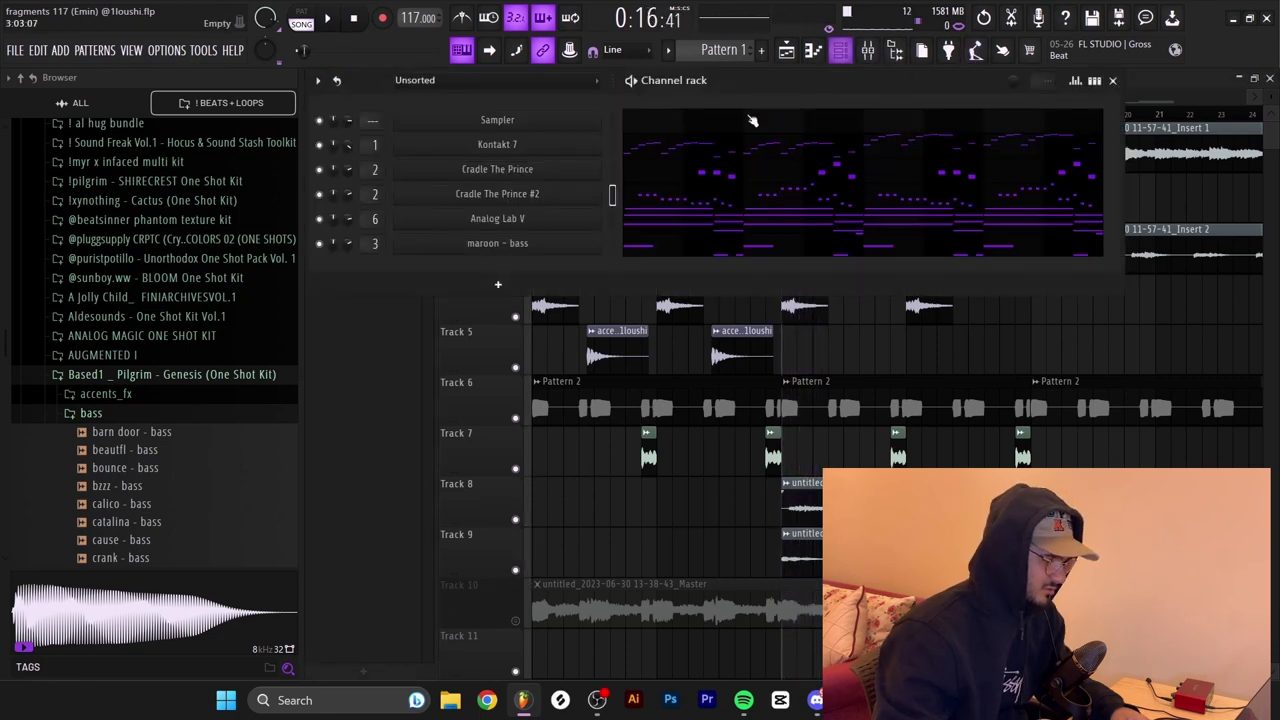
click(497, 218)
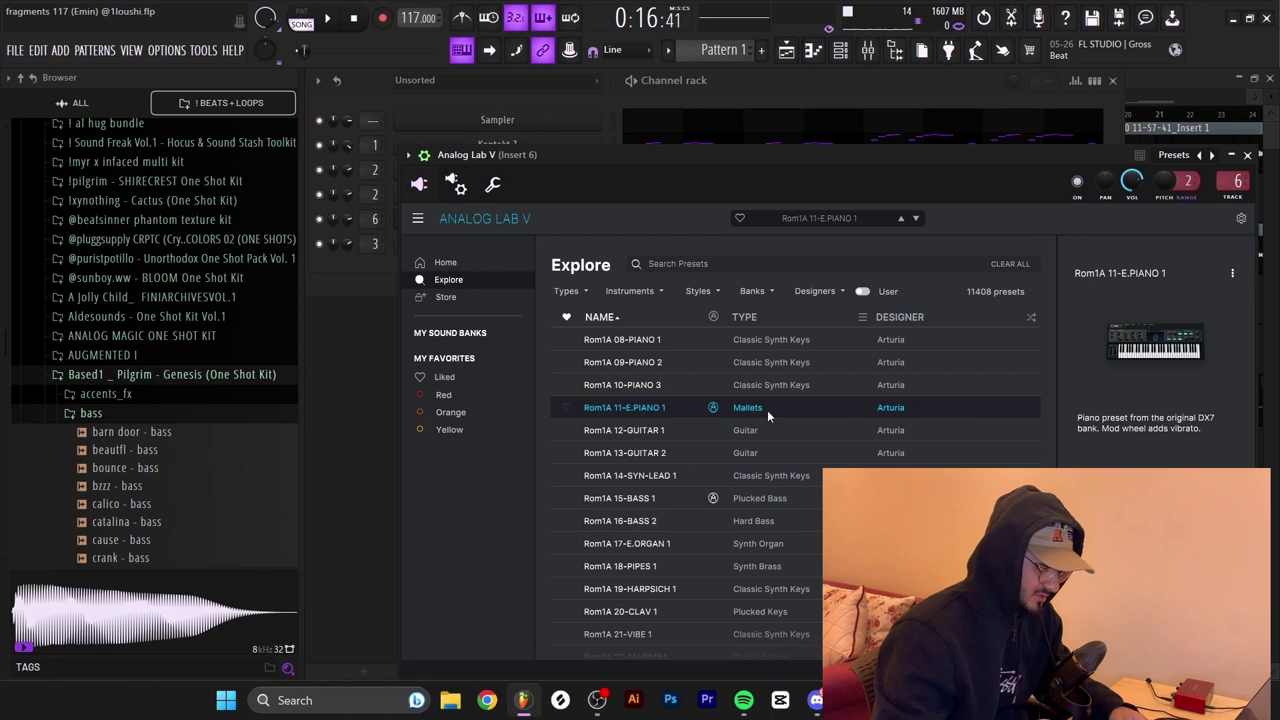
drag(929, 158, 913, 330)
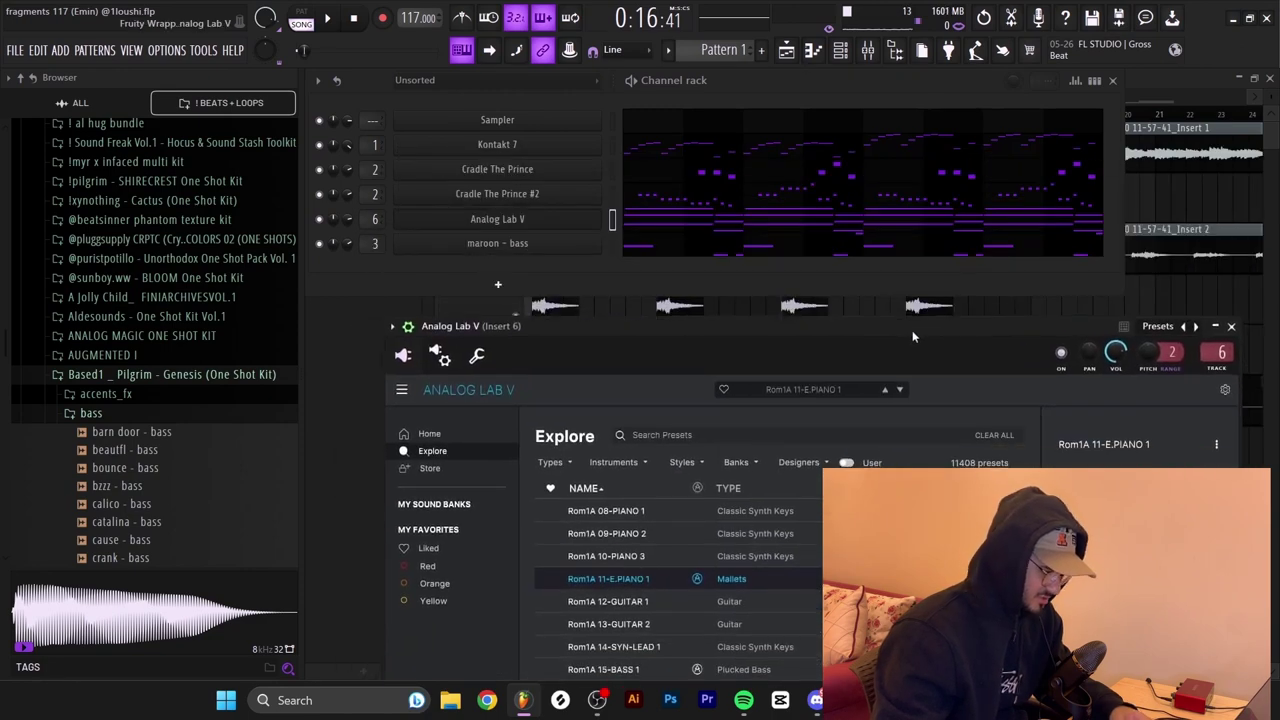
Examine the Analog Lab V chord notes in the piano roll, highlighting the upper ones and clearing the selection
click(641, 228)
drag(418, 412, 440, 182)
drag(551, 470, 568, 186)
key(ctrl+d)
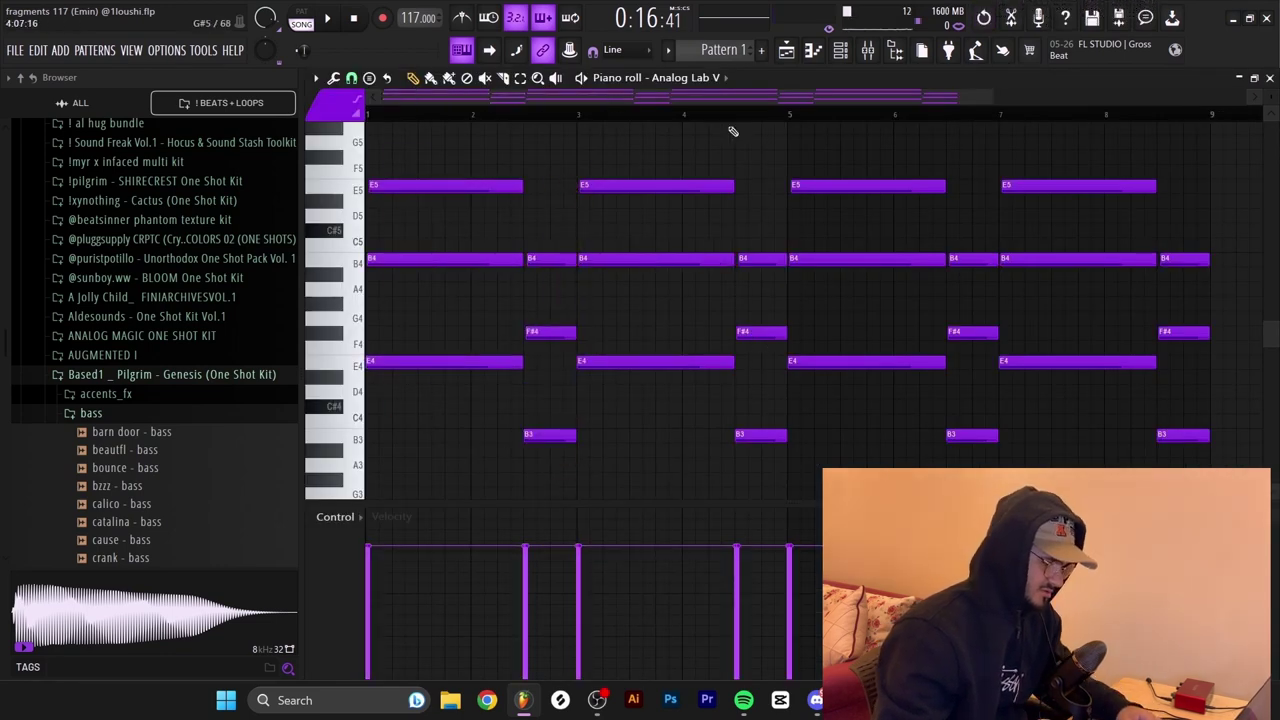
key(Down)
Examine the EchoBoy, Chorus JUN-6 and Fruity parametric EQ 2 effects on mixer Insert 6
mouse_move(560, 439)
mouse_down()
mouse_move(499, 425)
mouse_move(366, 355)
mouse_up()
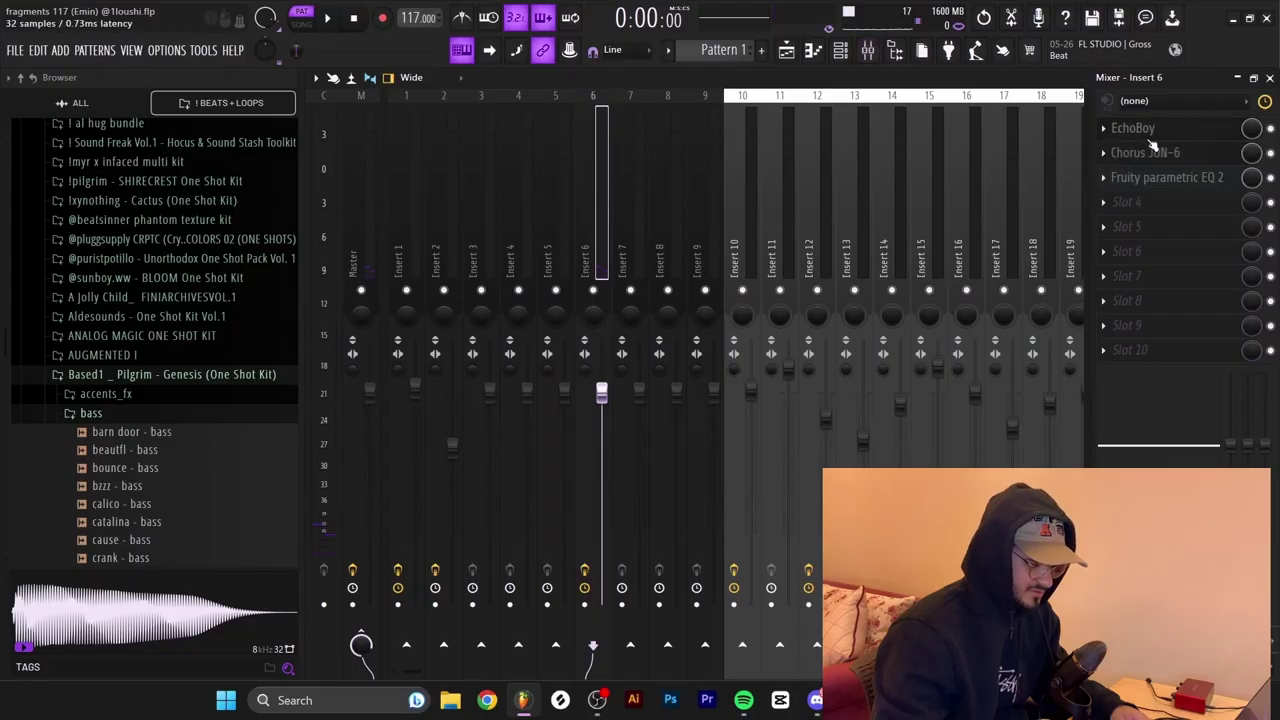
click(1150, 141)
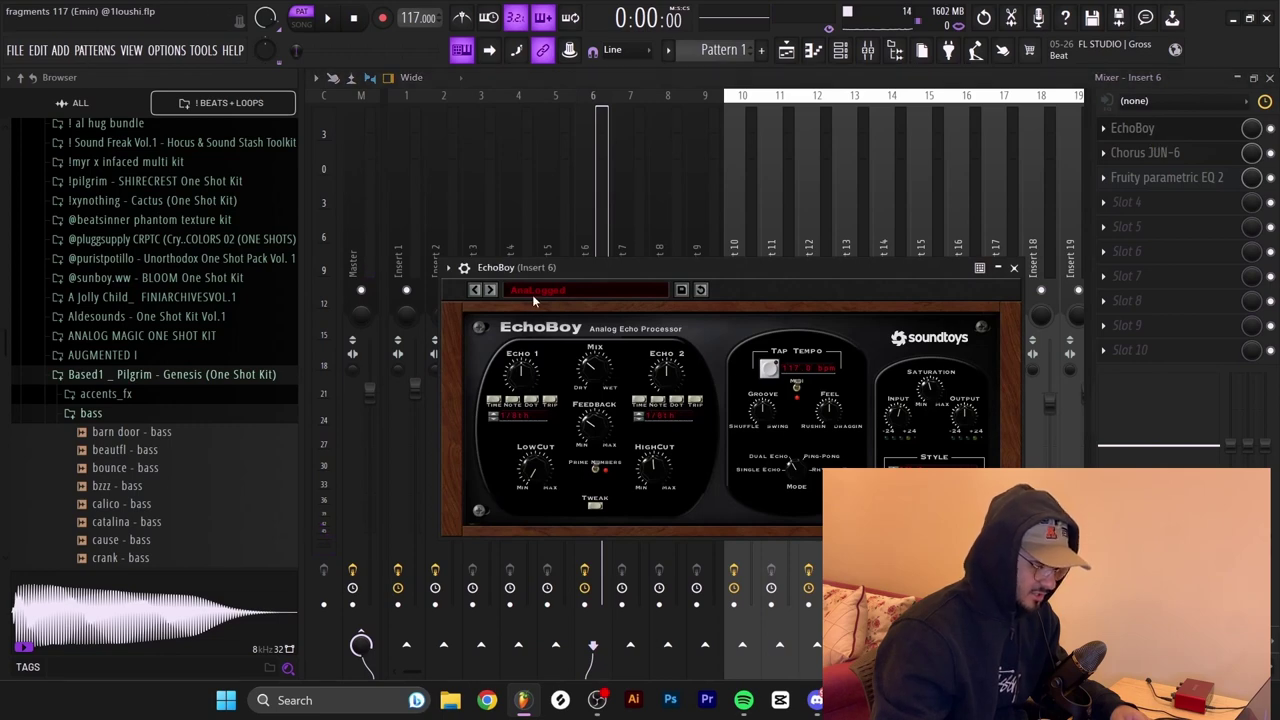
click(1145, 152)
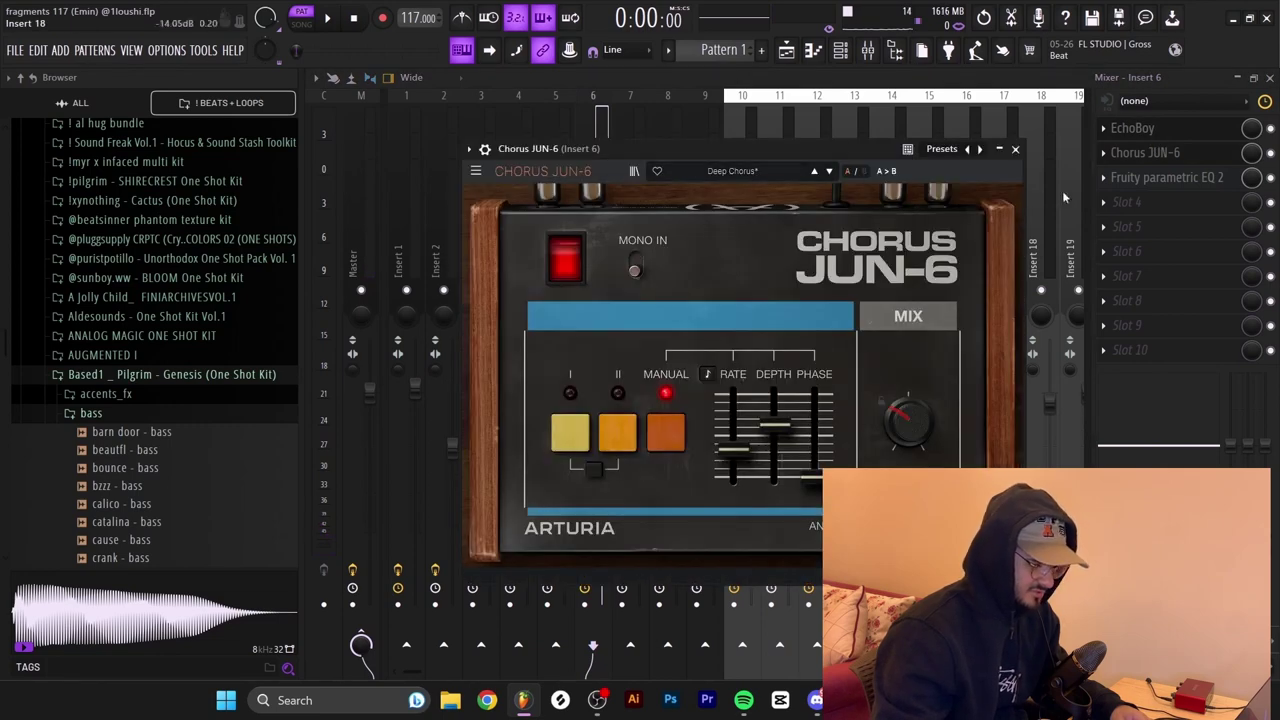
click(1166, 177)
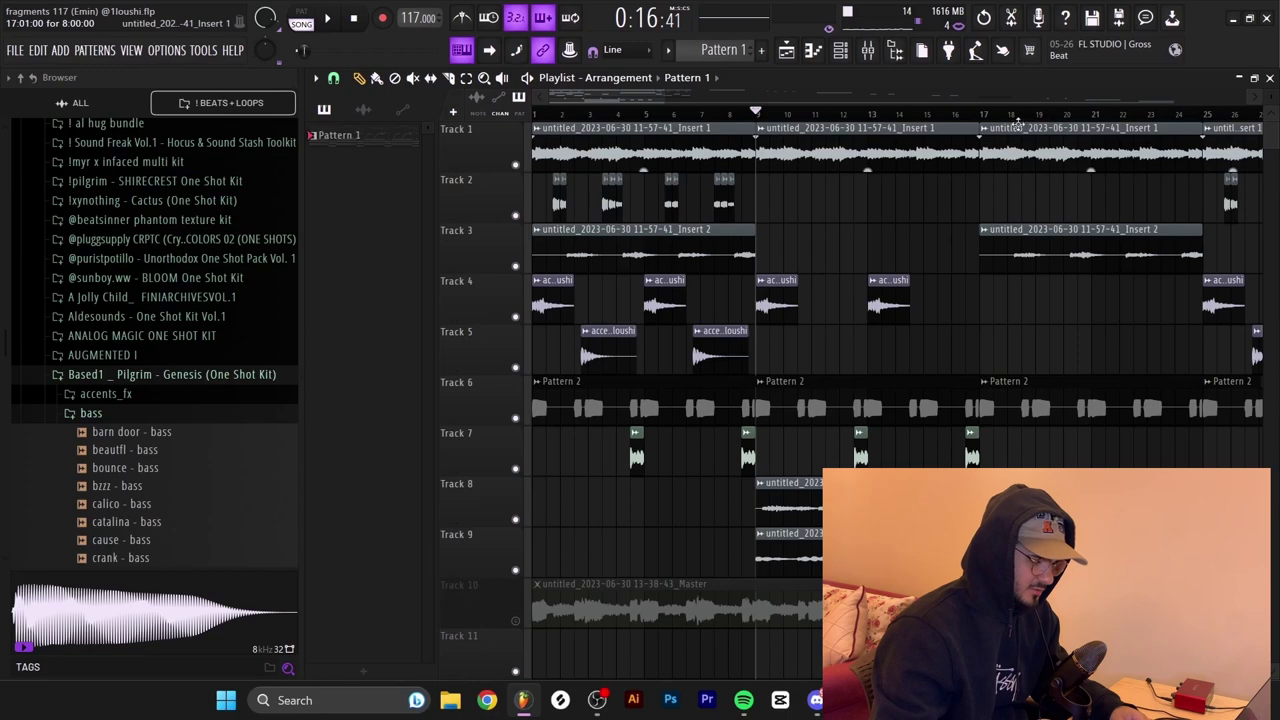
Solo track 1 and play from bar 17, adding track 3 and enabling tracks 6 and 8 alongside it
scroll(972, 281, right, 4)
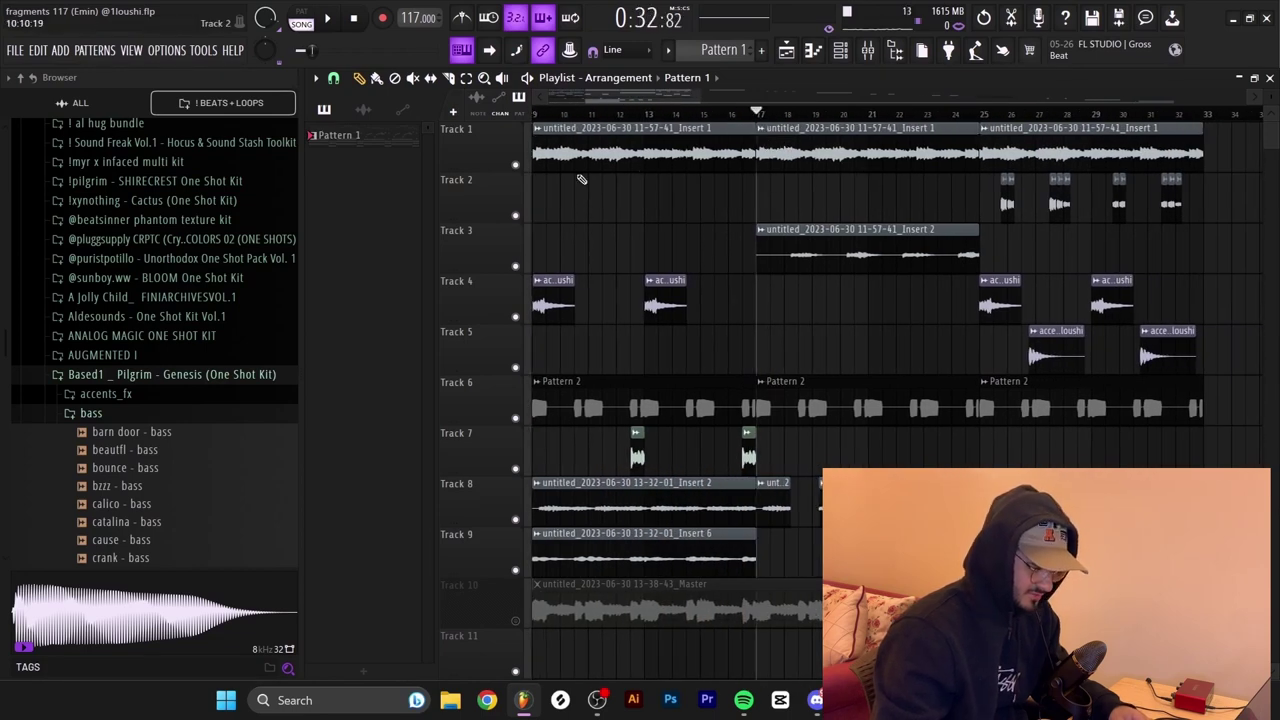
right_click(516, 165)
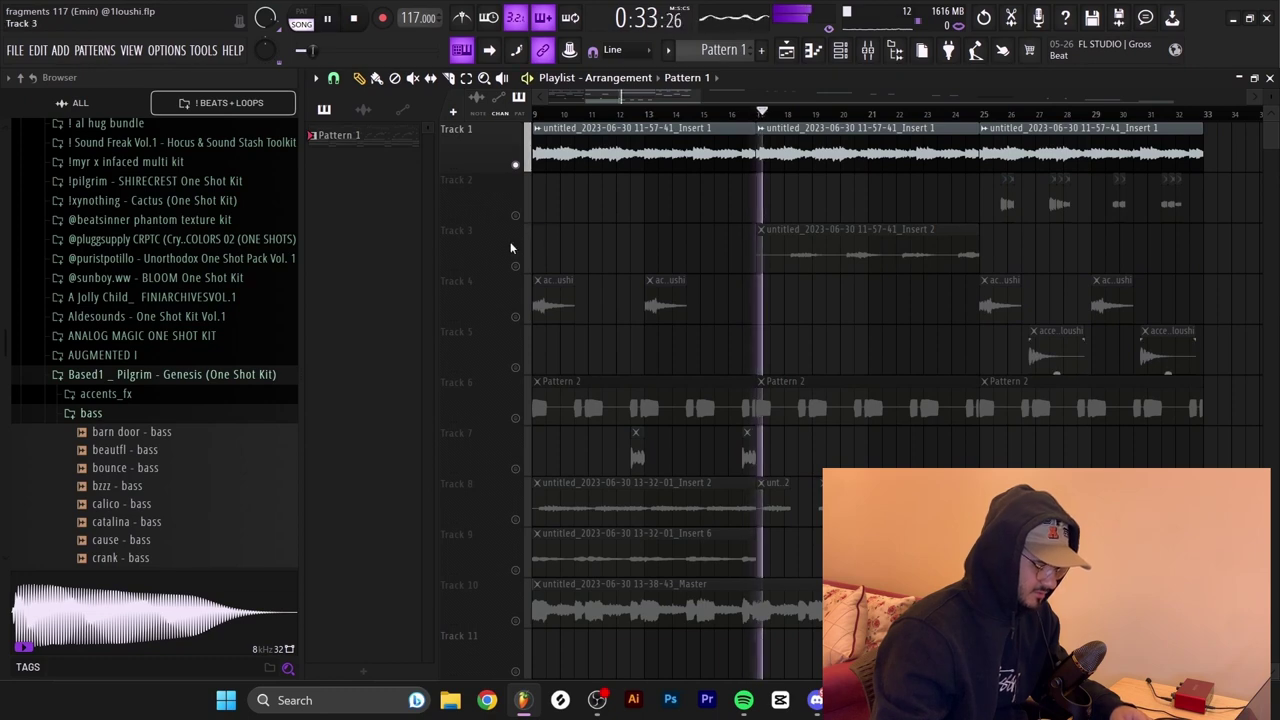
key(space)
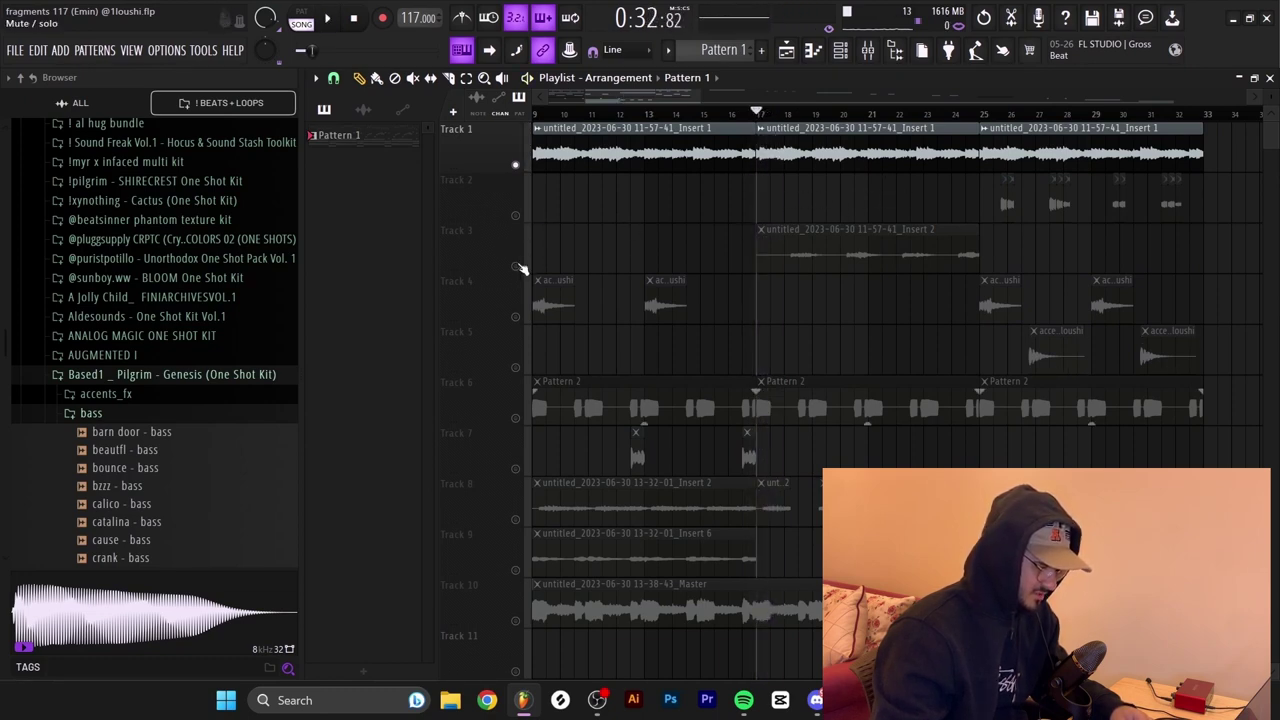
click(517, 267)
key(space)
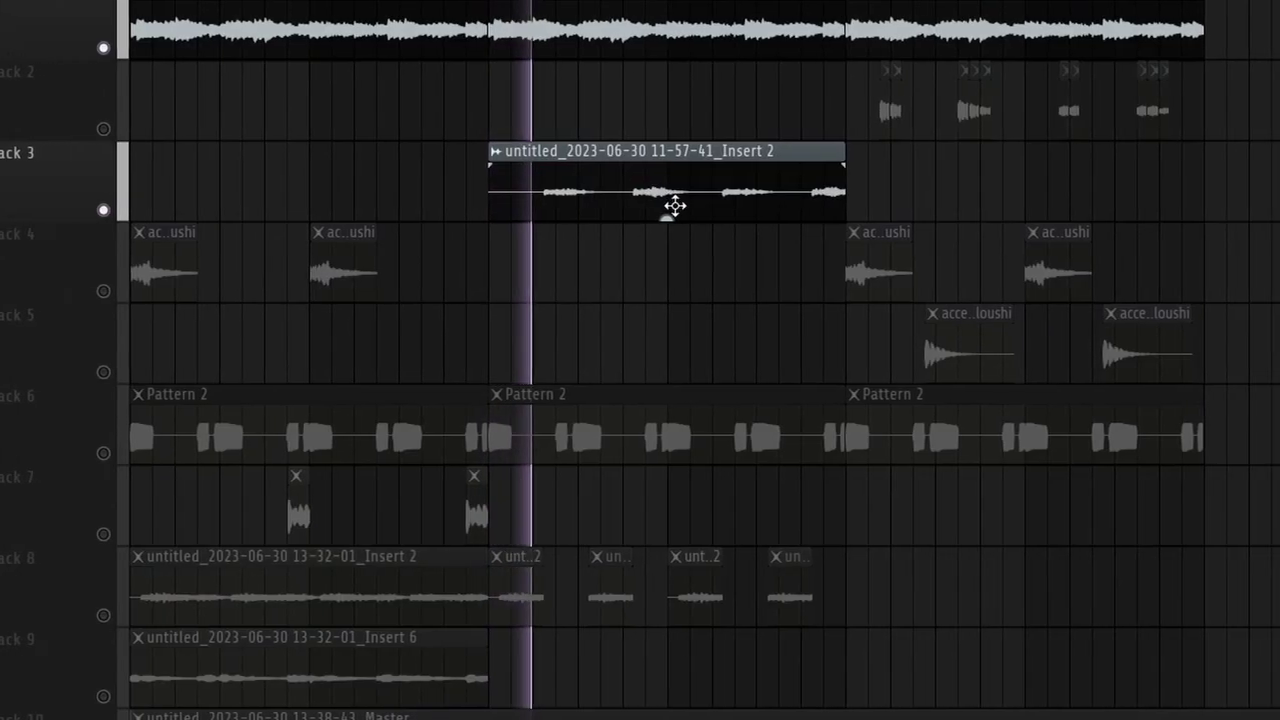
key(space)
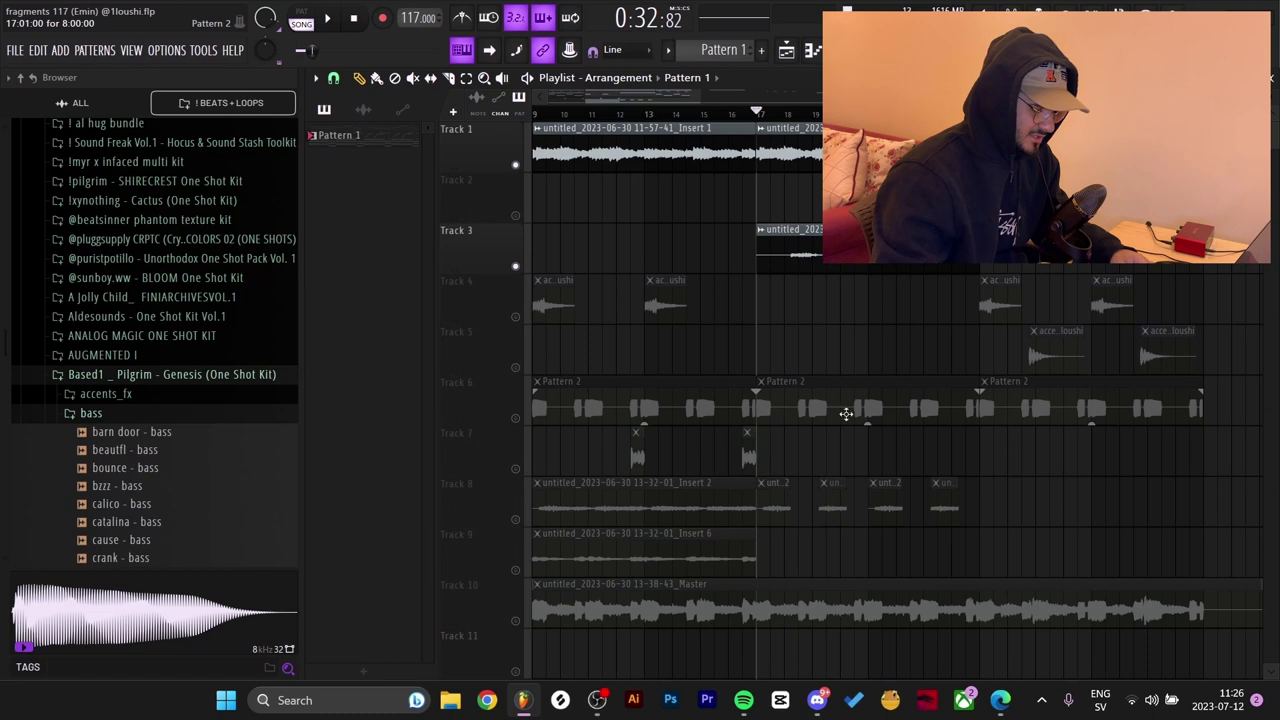
click(516, 418)
click(516, 520)
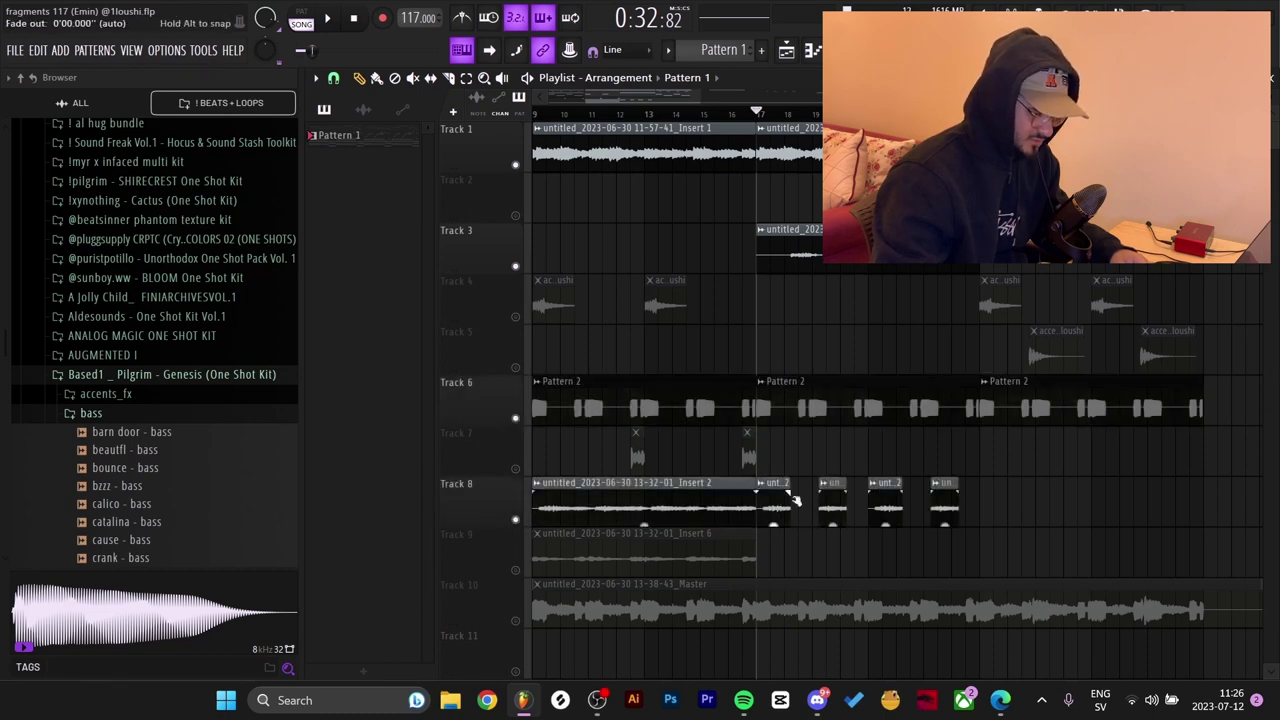
Move the bar 17 clip from track 3 down to track 7, above the chopped clips, and enable track 7
scroll(838, 440, up, 2)
drag(870, 323, 886, 258)
key(shift+Down)
key(shift+Down)
key(shift+Down)
key(shift+Down)
key(shift+Down)
key(shift+Up)
click(516, 469)
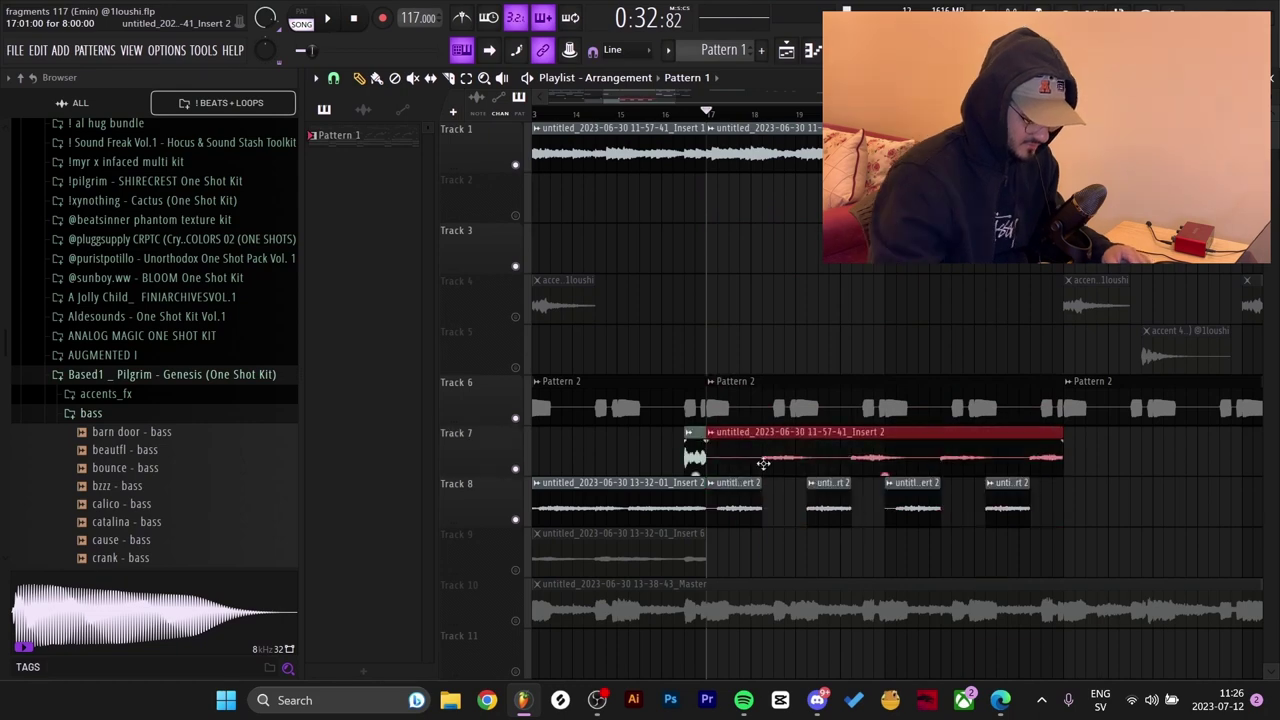
Place an uncut 13-32-01_Insert 2 clip on track 9 from bar 17, extend it to bar 25, and delete it again
drag(1109, 476, 735, 526)
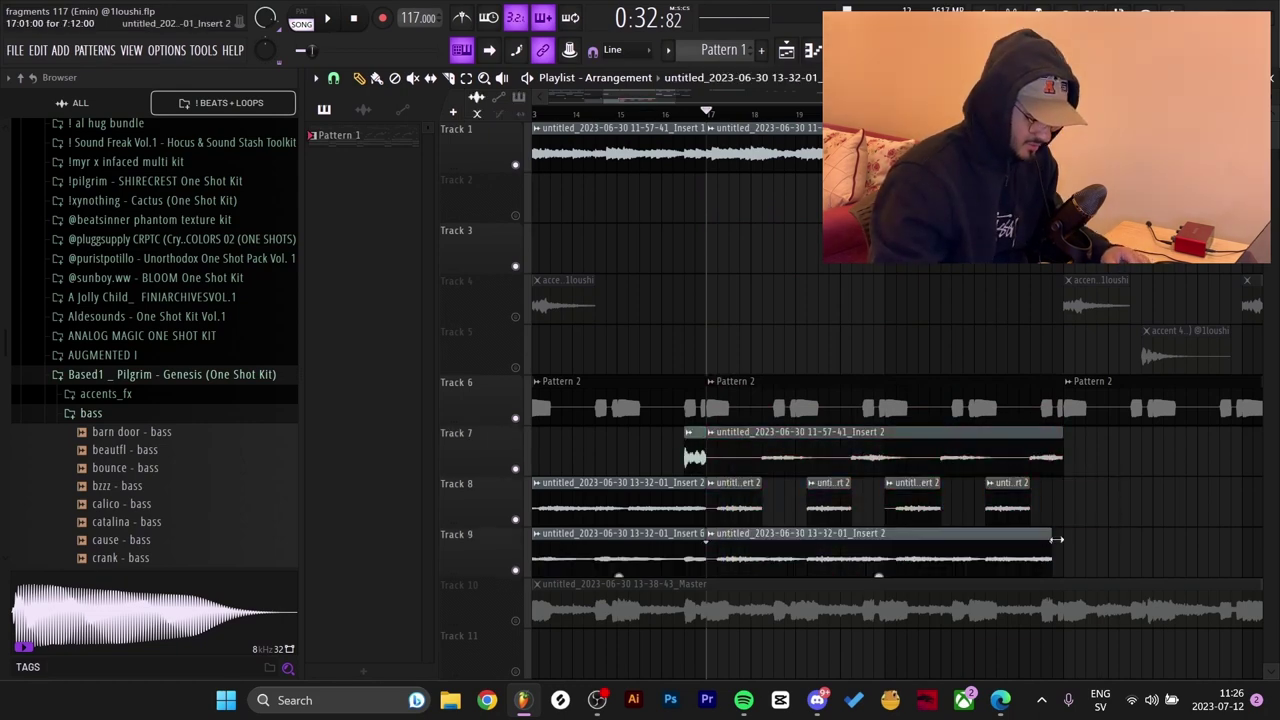
drag(1055, 539, 1064, 539)
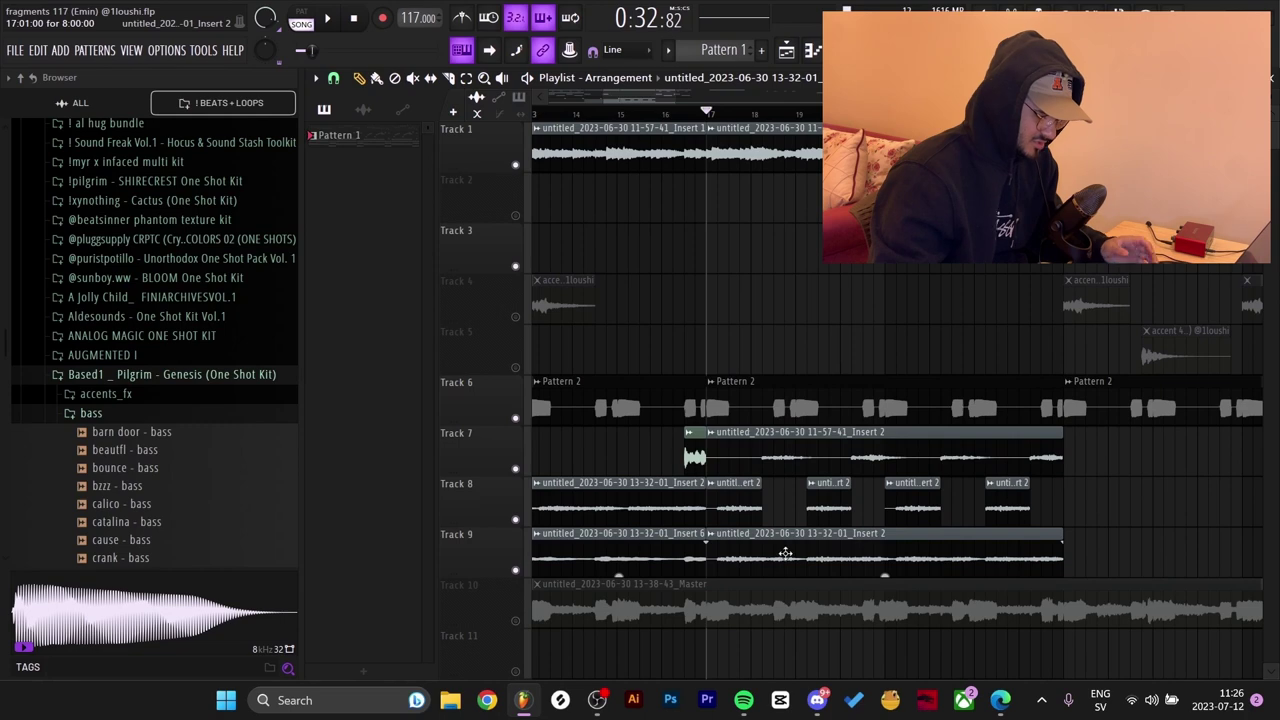
right_click(785, 553)
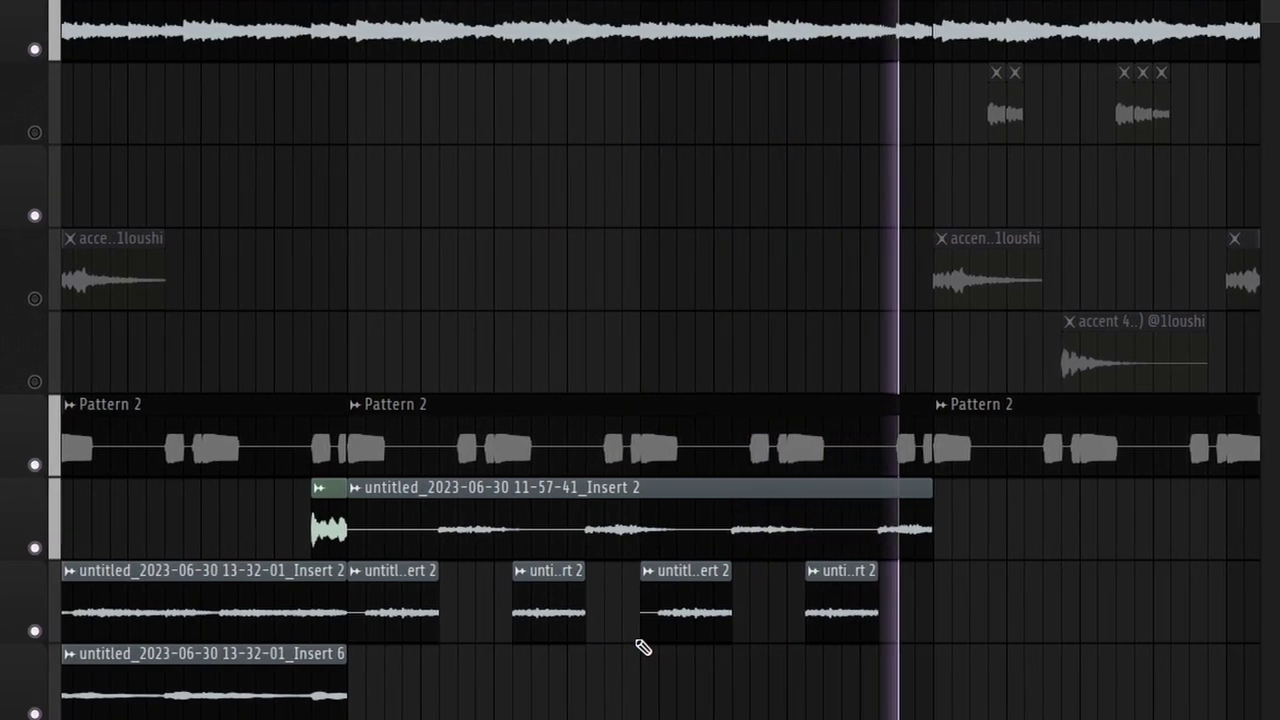
Stop playback and move the bar 17 clip from track 7 back up to track 3
key(space)
ctrl+click(916, 462)
key(shift+Up)
key(shift+Up)
key(shift+Up)
key(shift+Up)
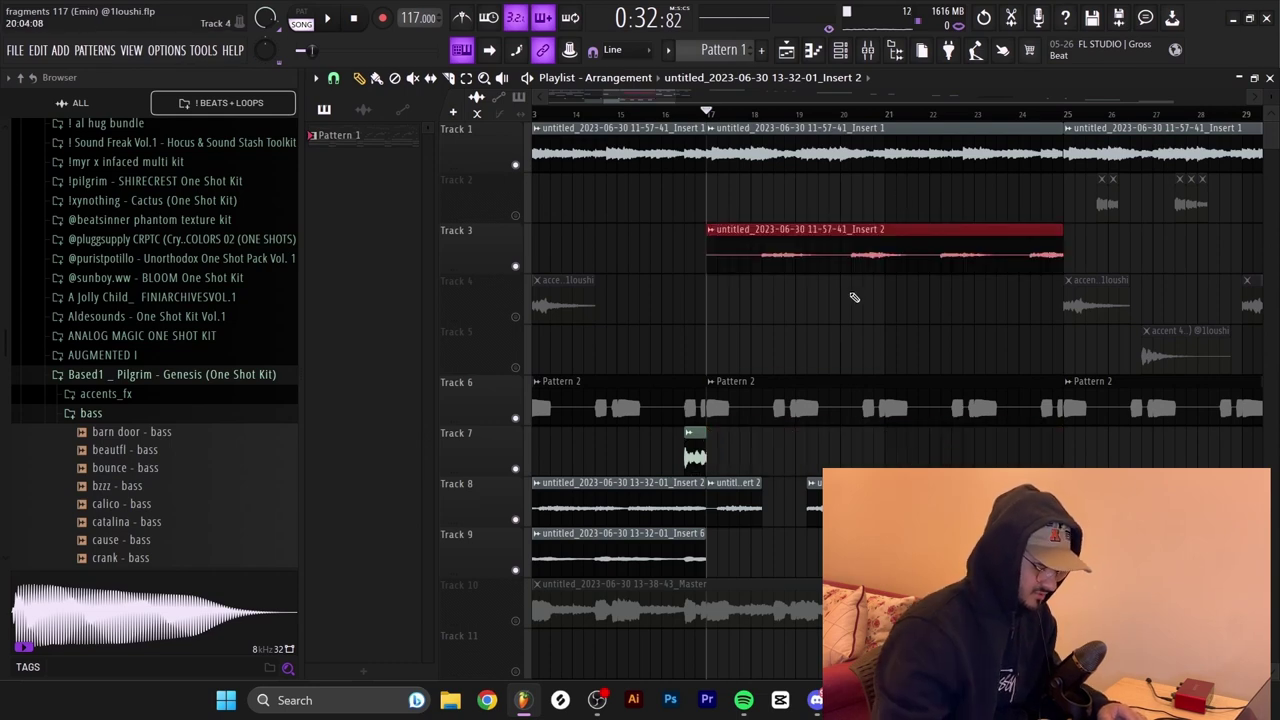
click(854, 297)
Cue bar 25, unsolo the tracks, and examine the track 2 chops and the accents on tracks 4 and 5 there
scroll(930, 115, down, 3)
click(929, 115)
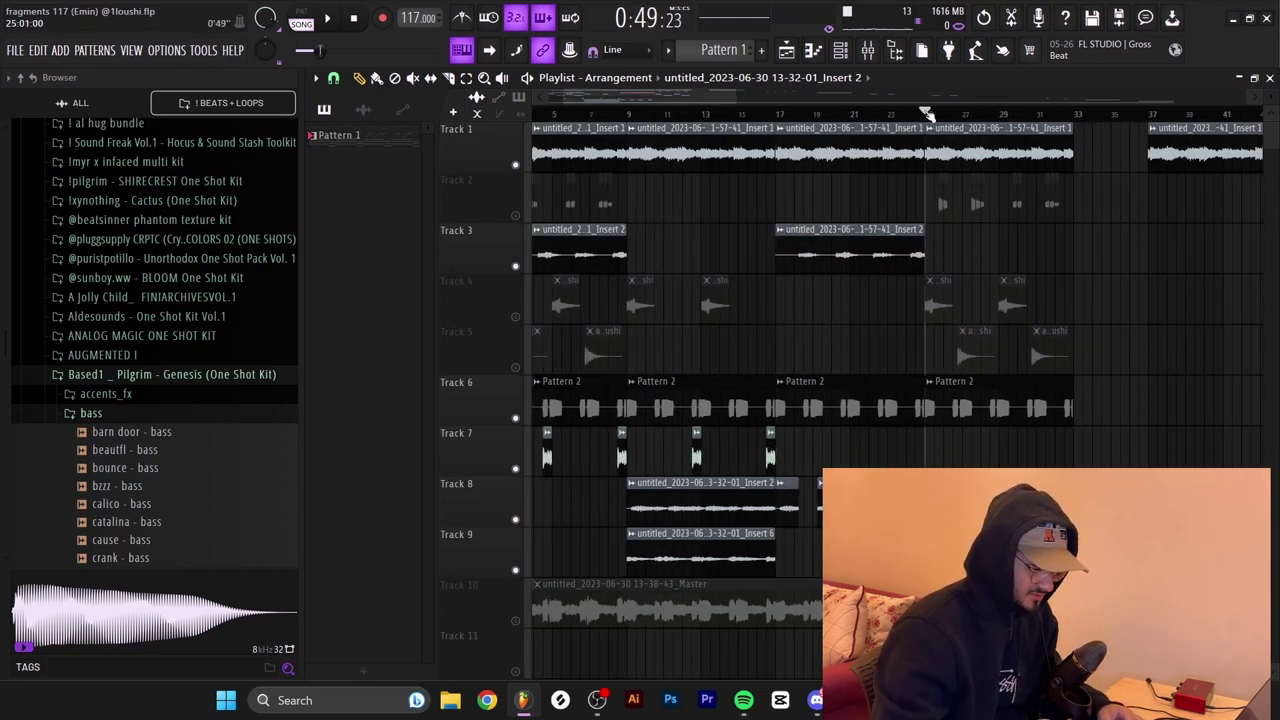
click(516, 166)
drag(1035, 156, 994, 158)
drag(1102, 195, 940, 205)
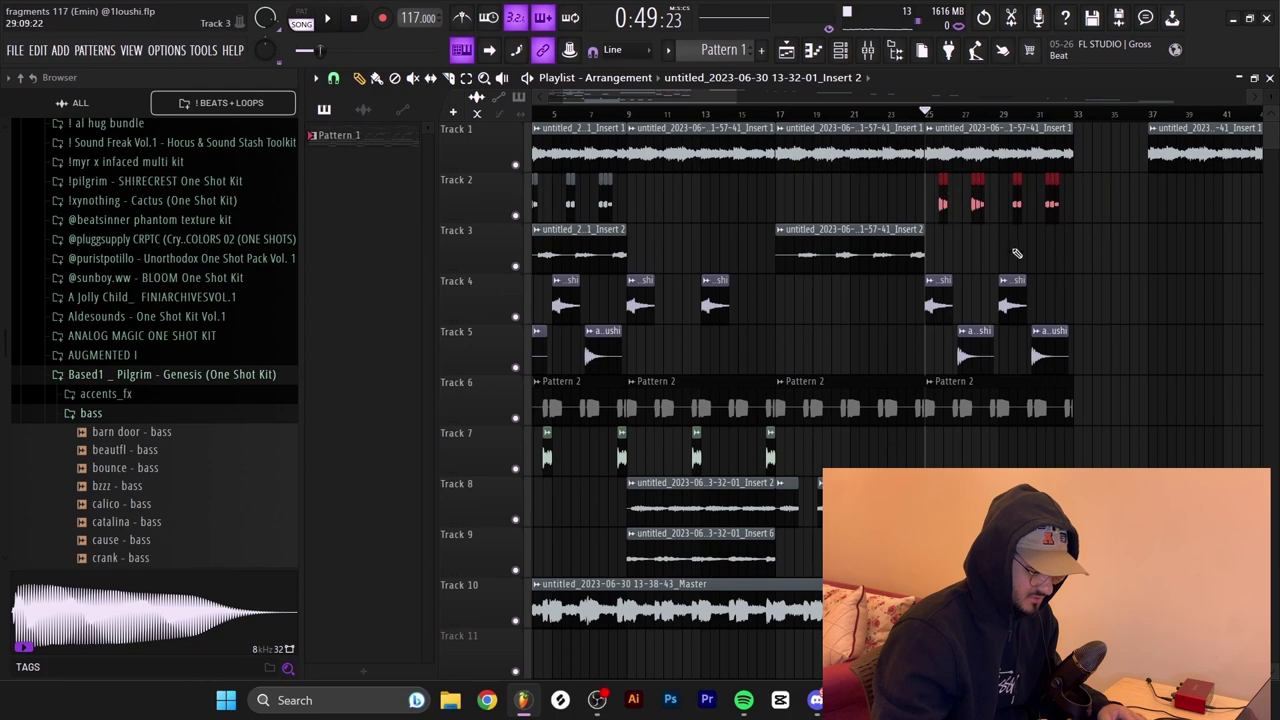
drag(1092, 290, 948, 346)
key(ctrl+d)
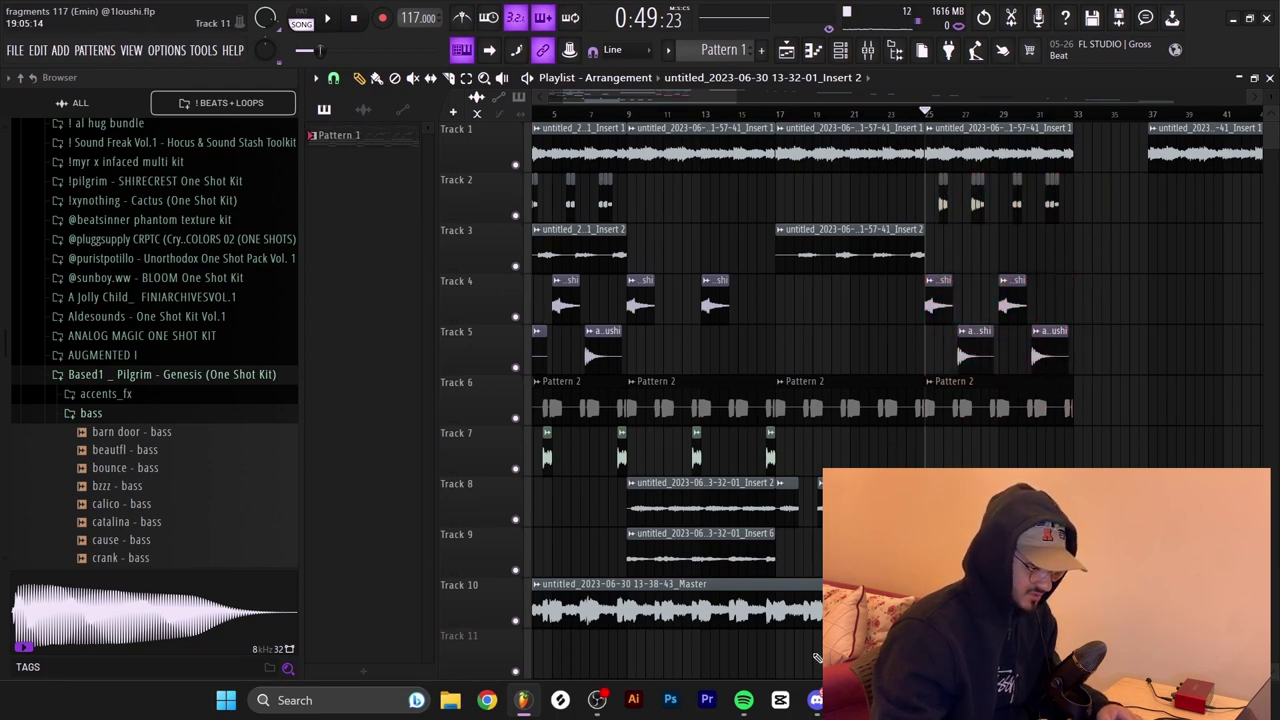